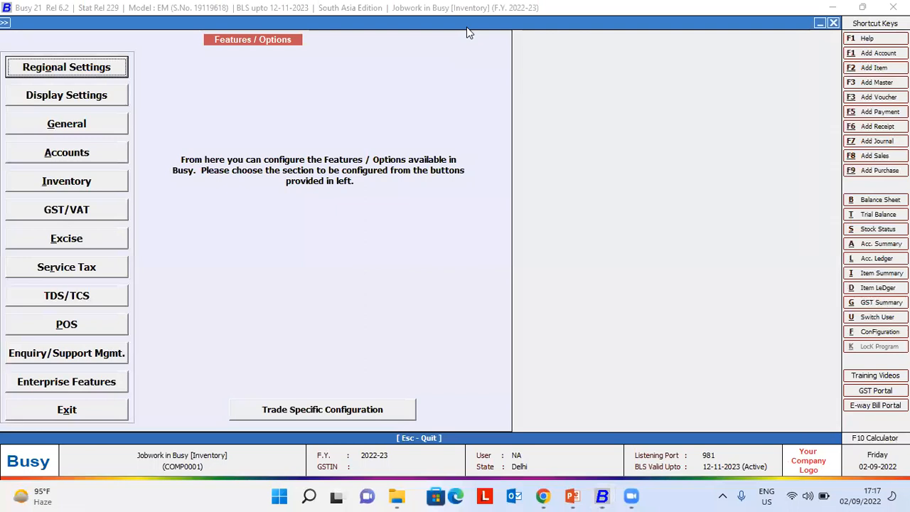
Open the Inventory section of the Features / Options configuration
key(Down)
key(Down)
key(Down)
key(Down)
key(Down)
key(Up)
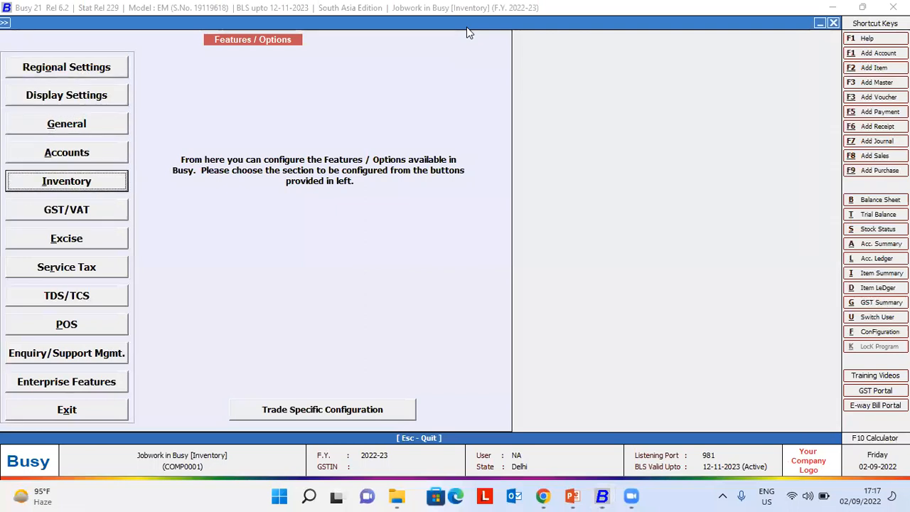
key(Return)
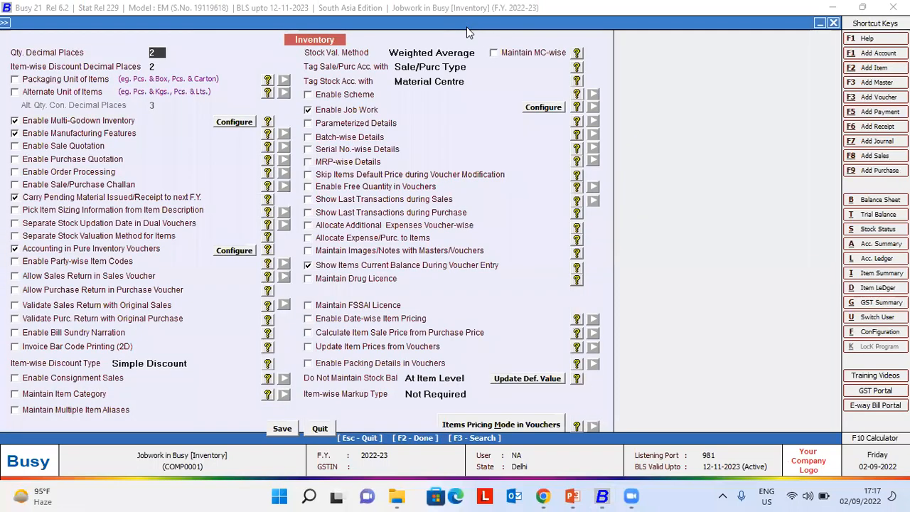
Find the job work option and turn off Enable Job Work In House (Doing Job Work for Other Parties) in its configuration
key(F3)
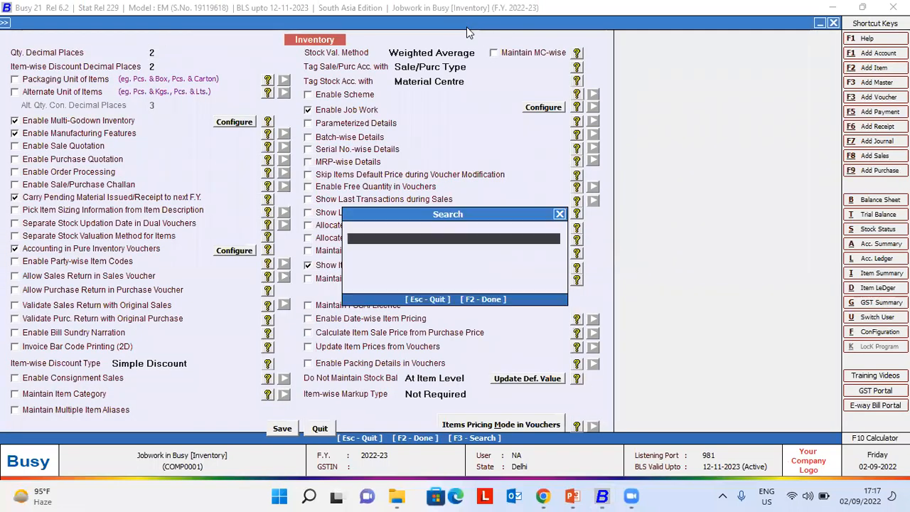
text(job work)
key(Return)
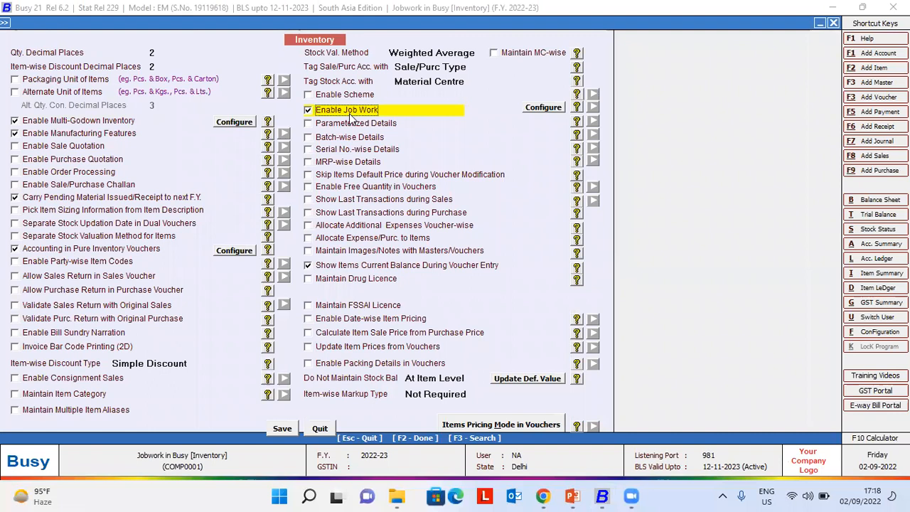
click(561, 108)
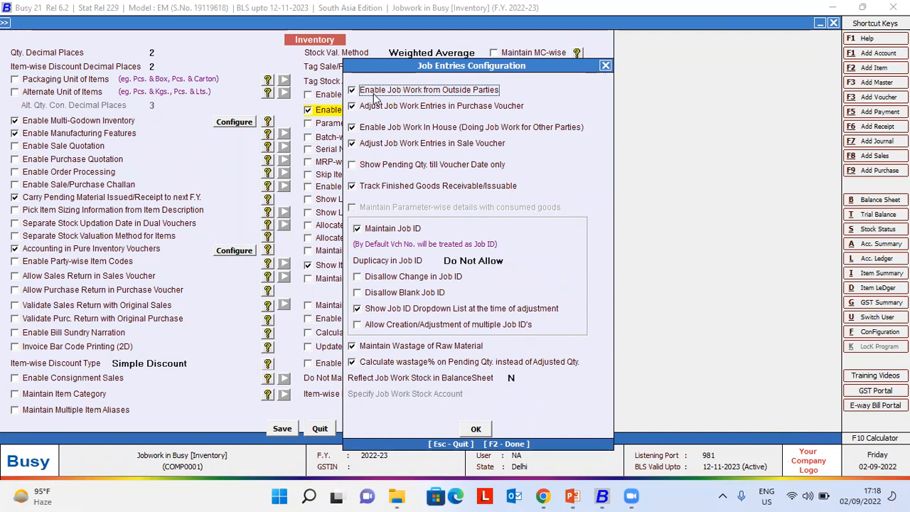
click(378, 129)
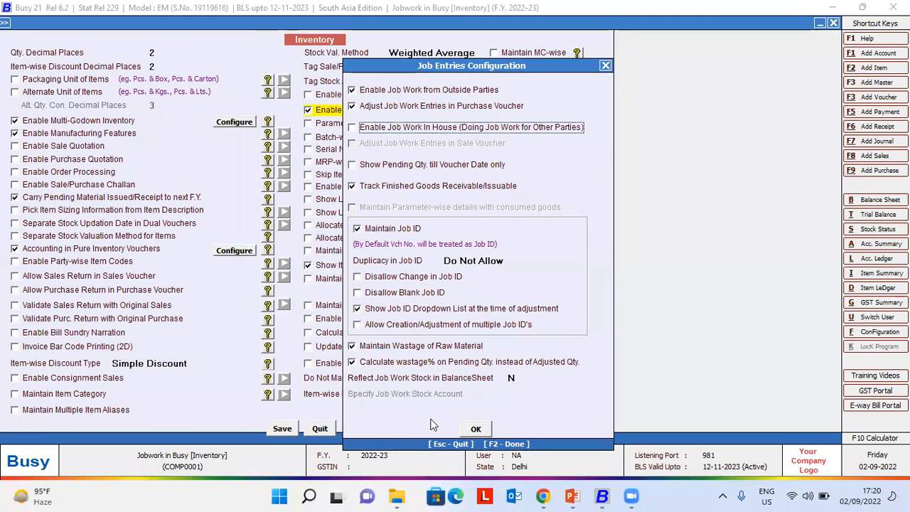
key(F2)
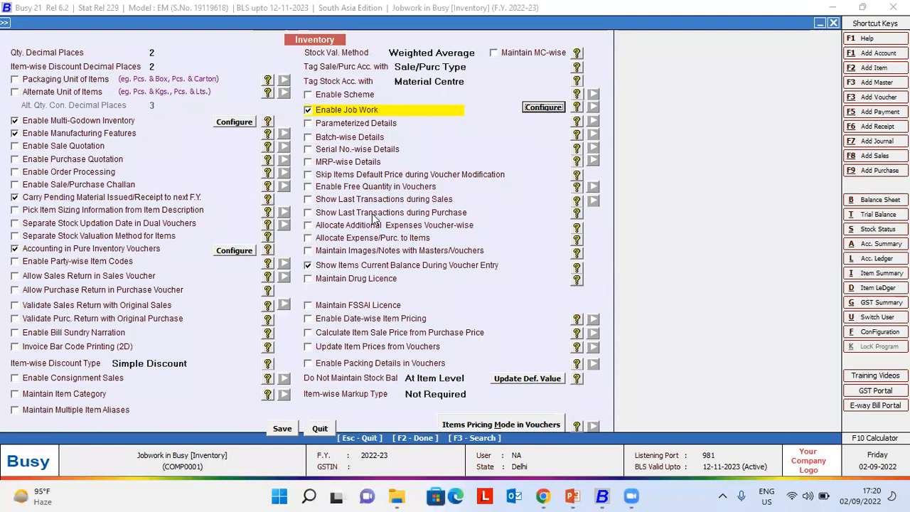
Find Accounting in Pure Inventory Vouchers, disable accounting in Material Issue, and save the inventory configuration
key(F3)
text(accounting in pur)
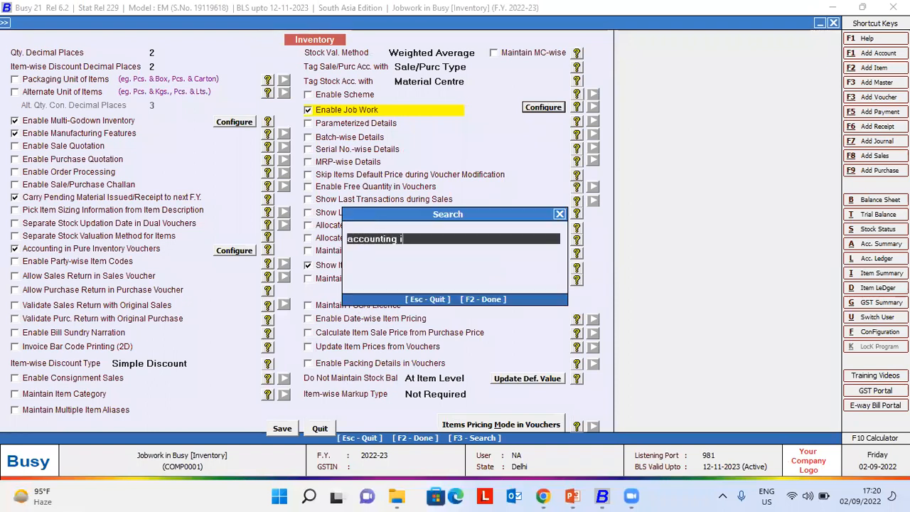
key(Return)
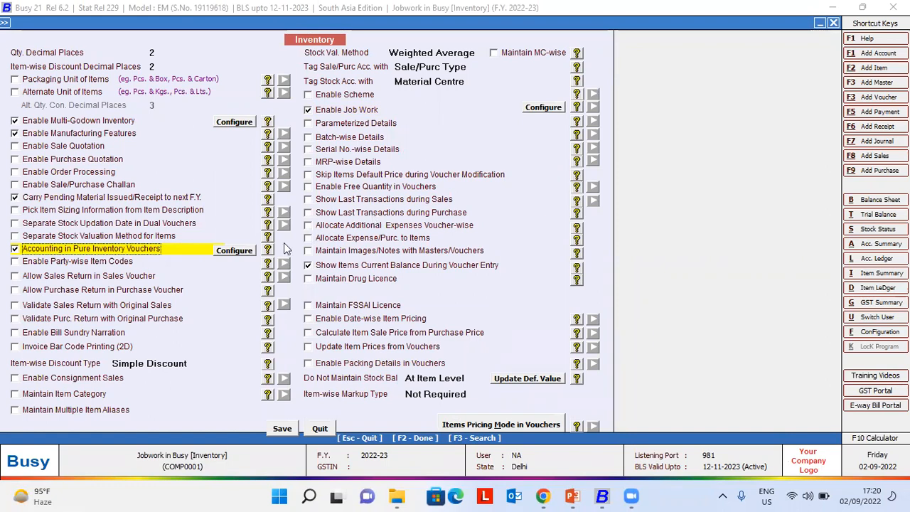
click(244, 251)
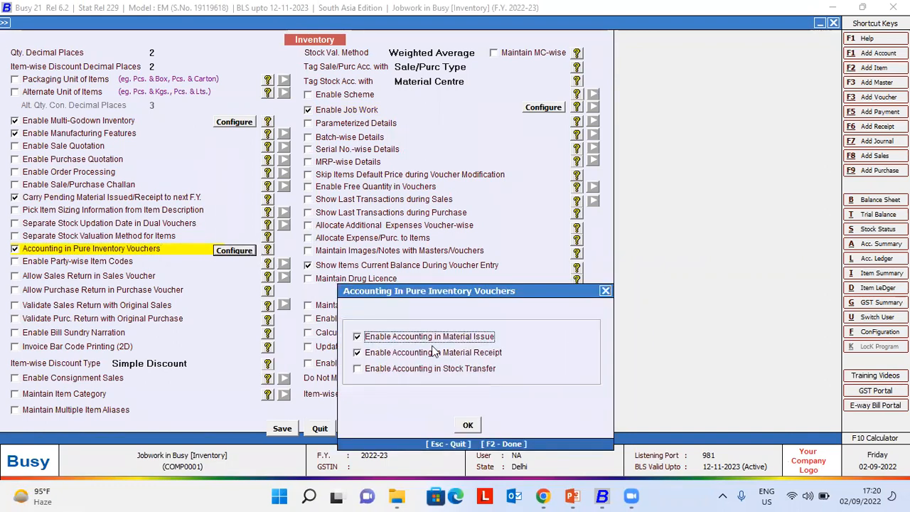
click(396, 342)
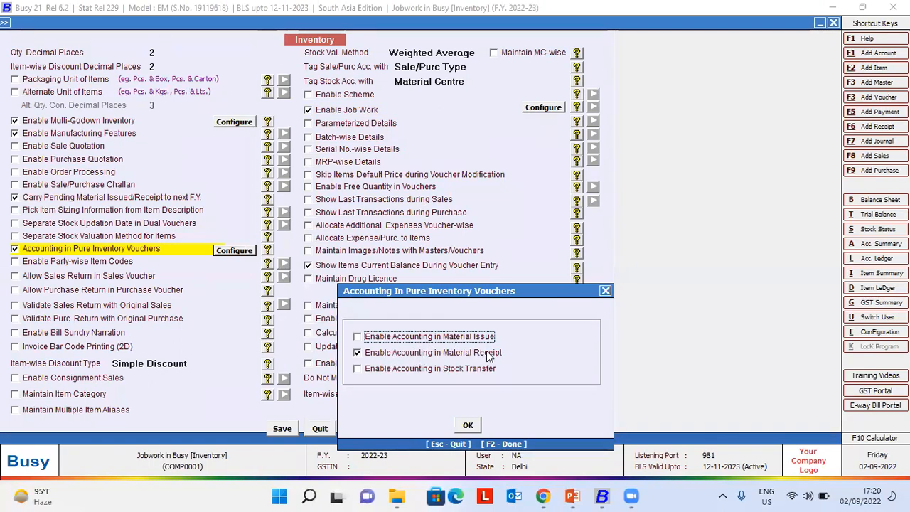
click(466, 425)
click(282, 428)
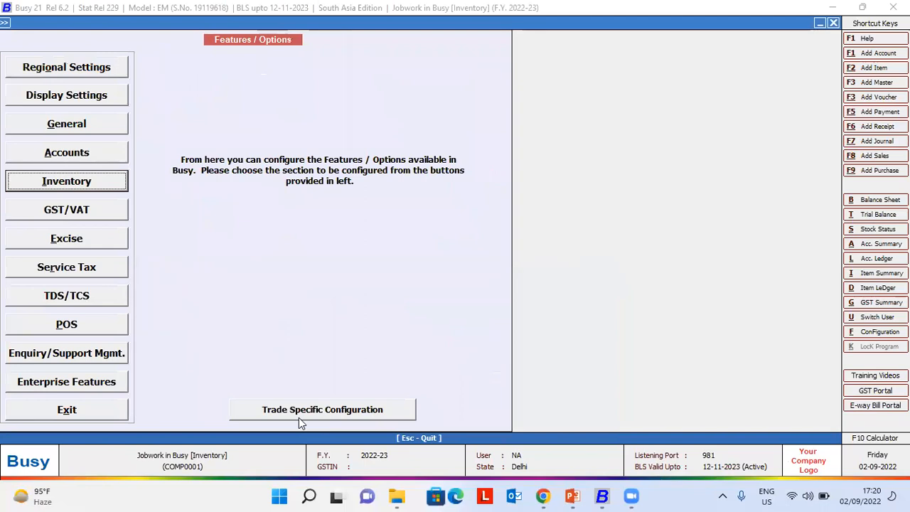
key(Escape)
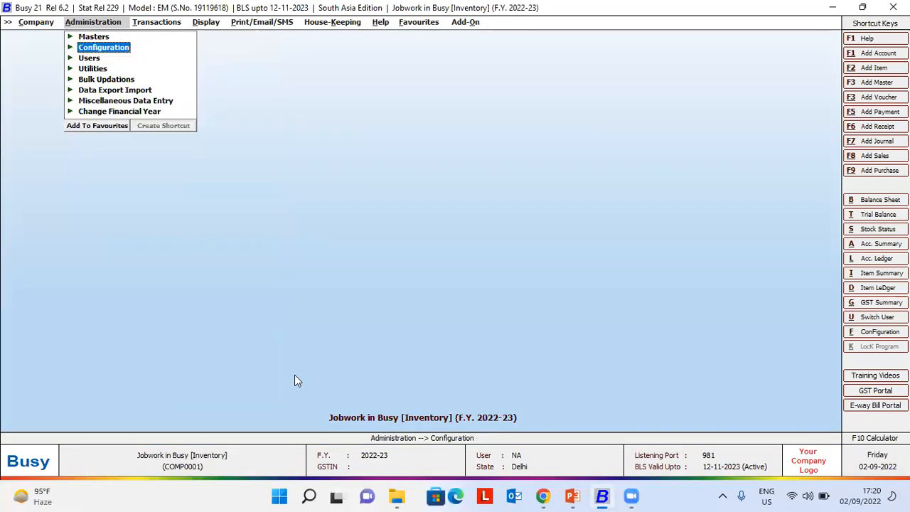
View the account master of Deewana Tailoring Works and close it without changes
key(Up)
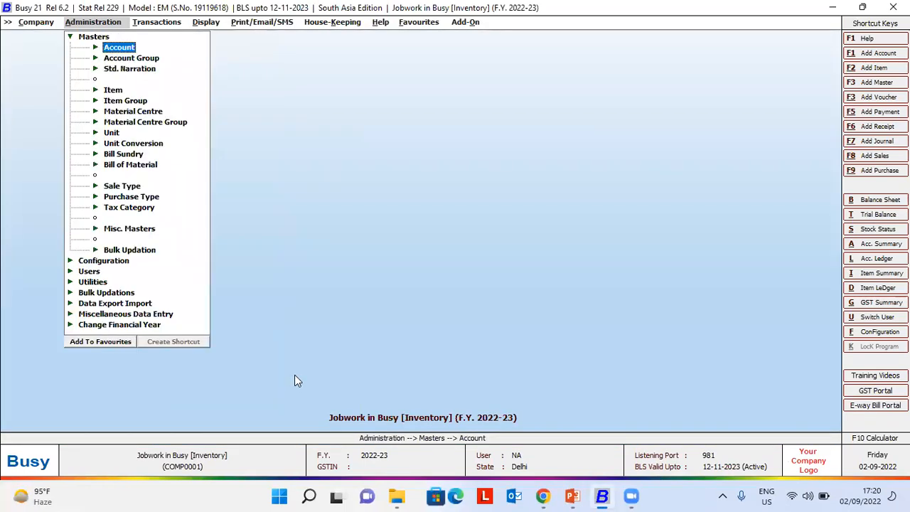
key(Return)
key(Down)
key(Return)
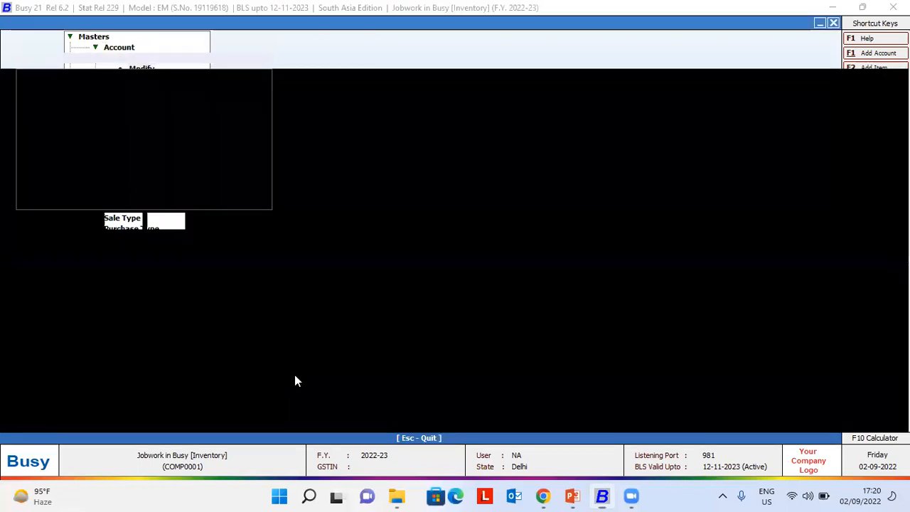
text(de)
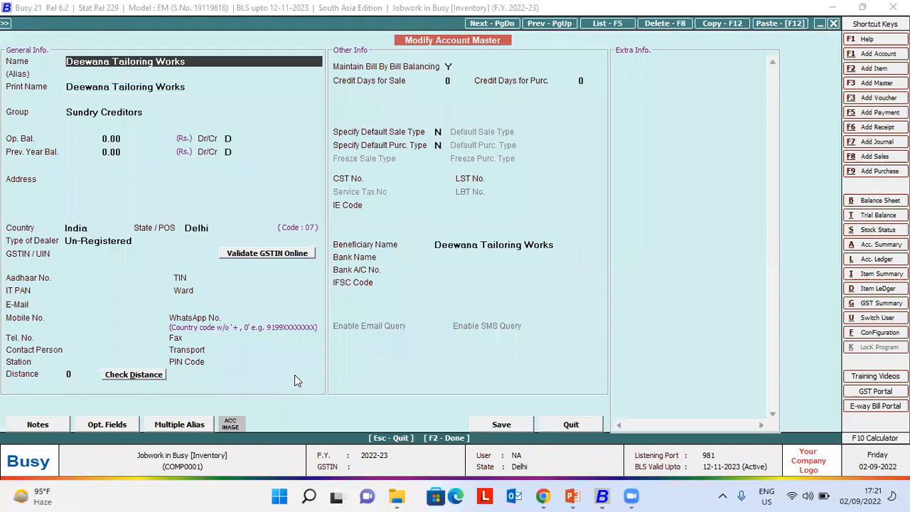
key(Escape)
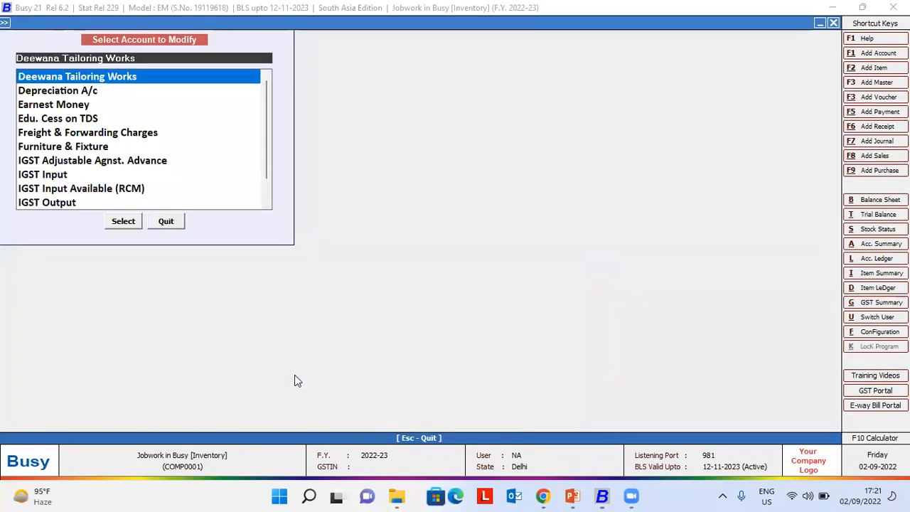
key(Escape)
Display the list of item masters with the default tax category filter settings
key(Down)
key(Down)
key(Down)
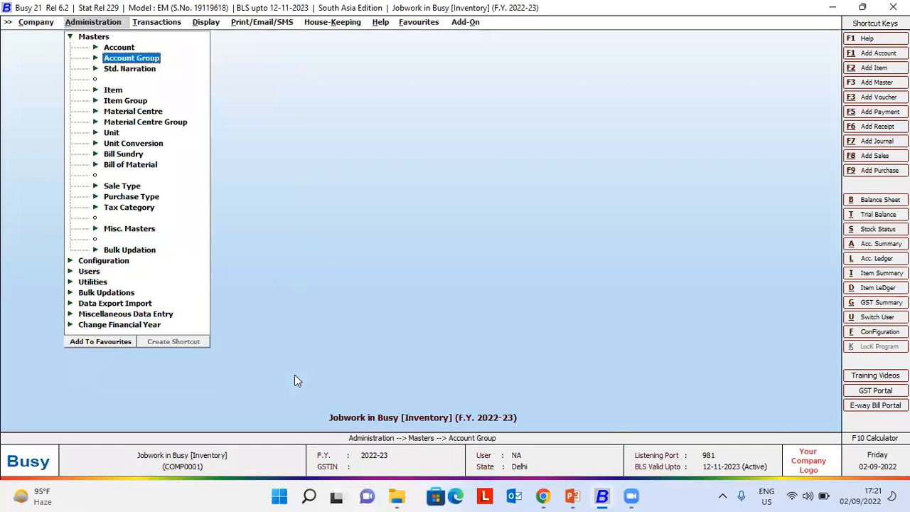
key(Return)
key(Down)
key(Down)
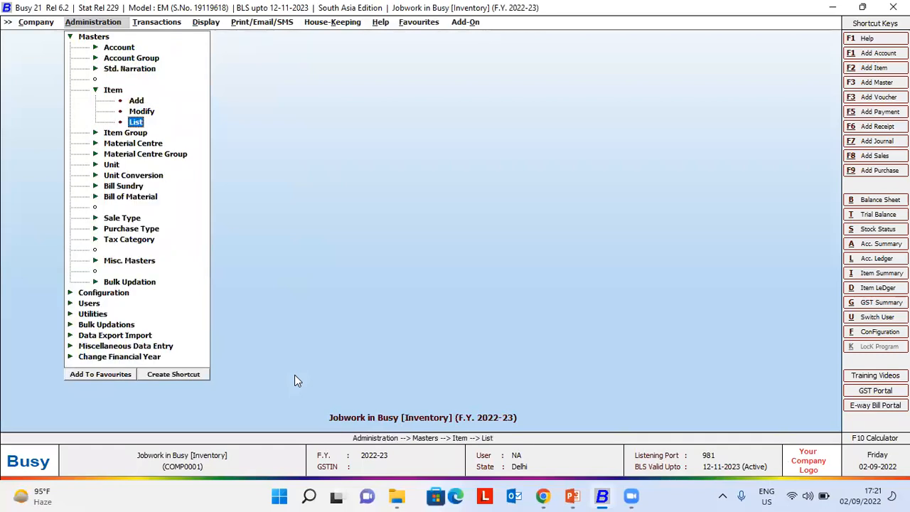
key(Return)
key(Return)
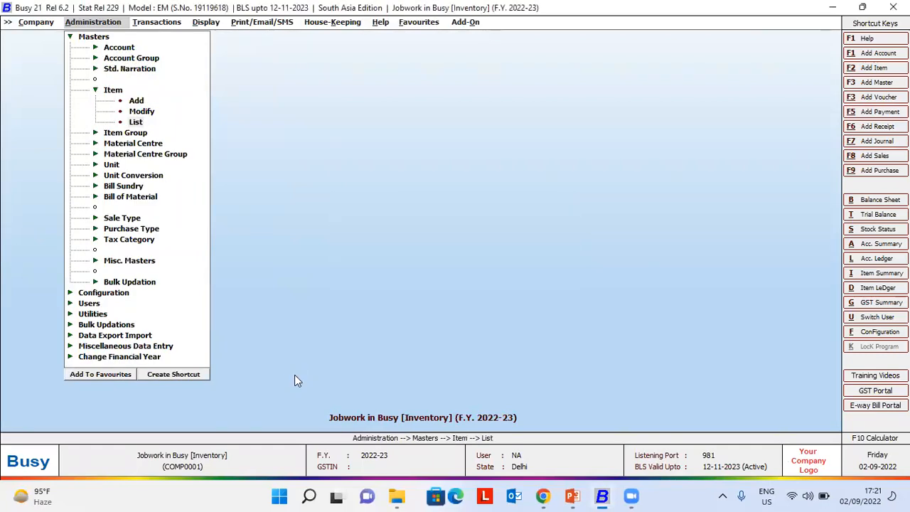
key(F2)
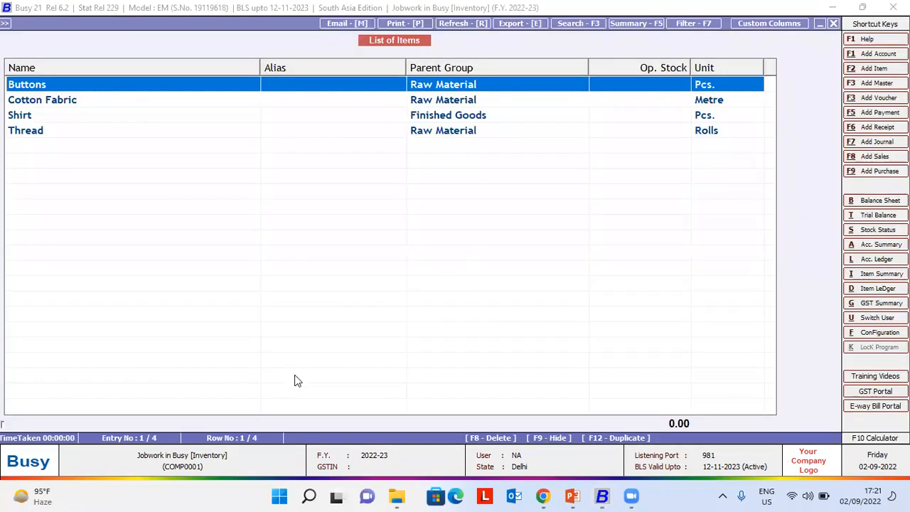
Look through the raw material and finished goods items, inspect the Shirt item master, and close the list
key(Down)
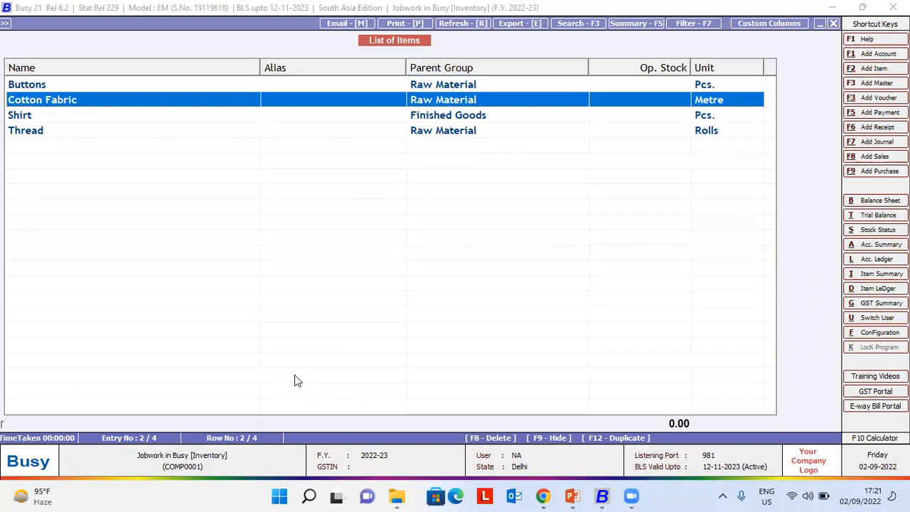
key(Down)
key(Down)
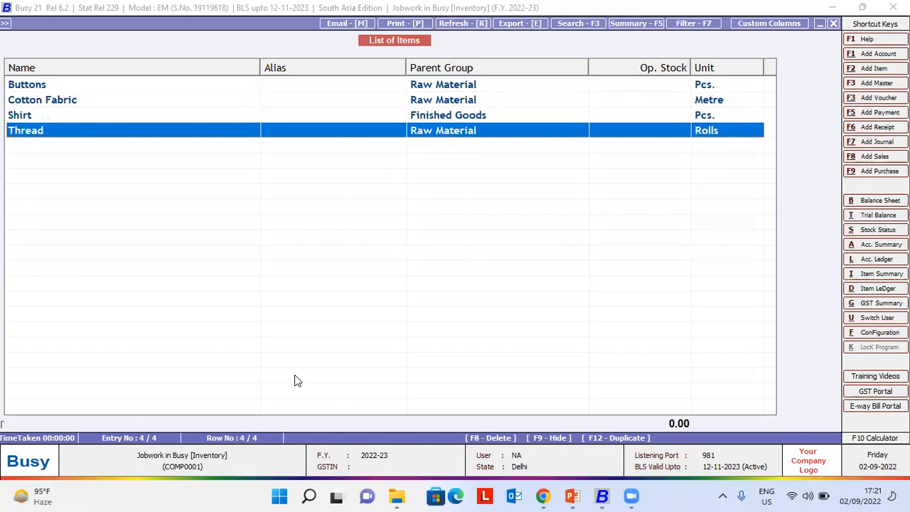
key(Up)
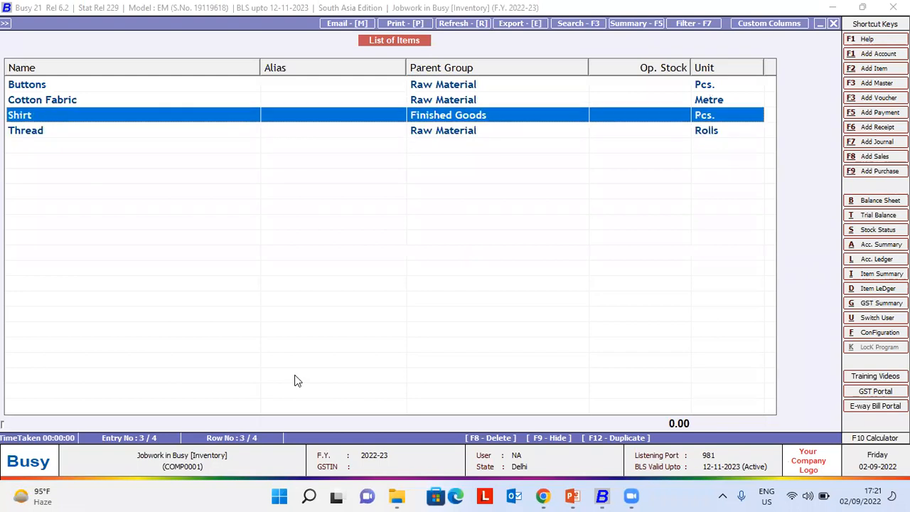
key(Return)
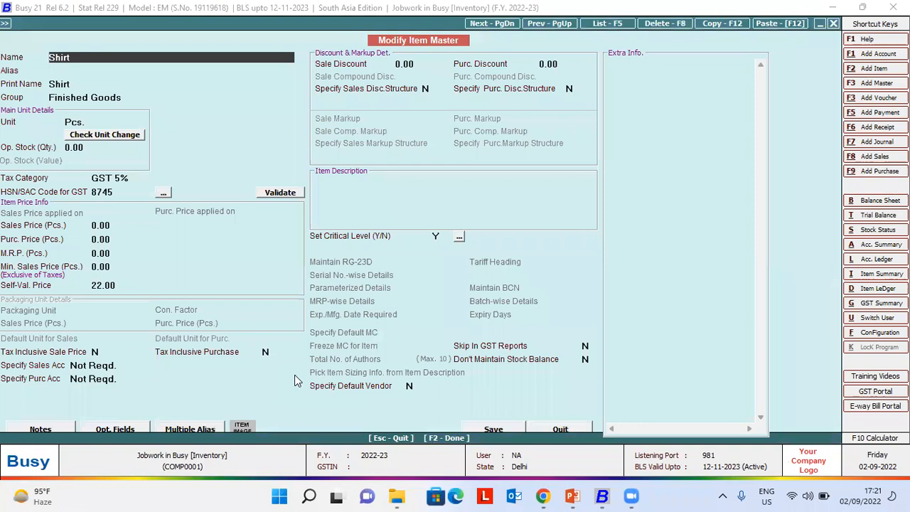
key(Escape)
key(Escape)
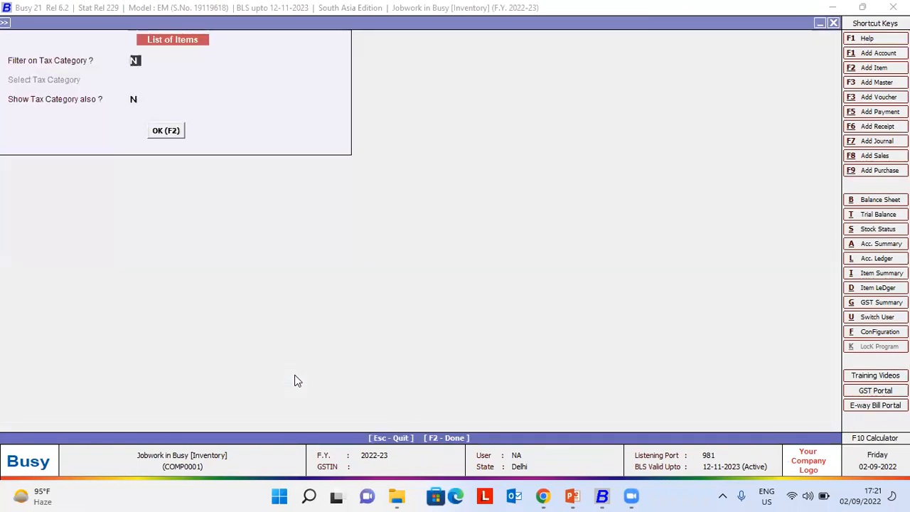
key(Escape)
key(Escape)
Open the Shirt bill of material for modification
key(Down)
key(Down)
key(Down)
key(Down)
key(Down)
key(Down)
key(Down)
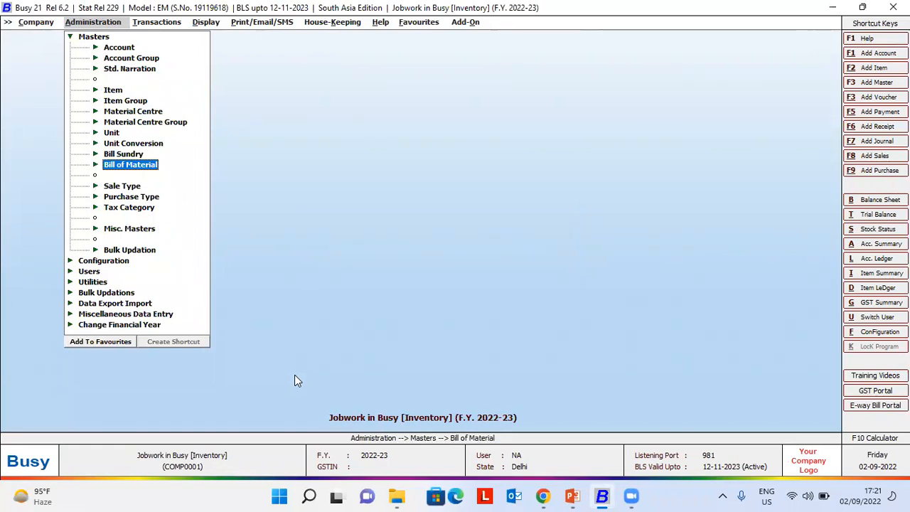
key(Return)
key(Down)
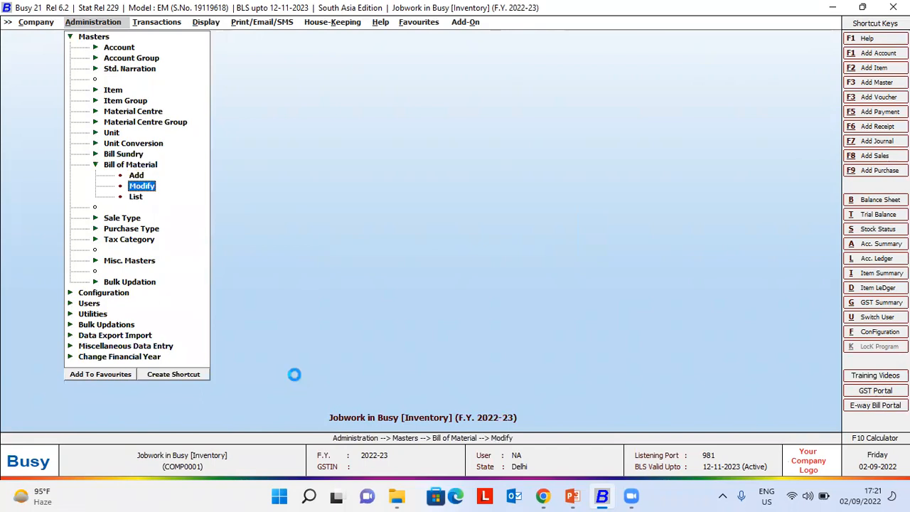
key(Return)
key(Return)
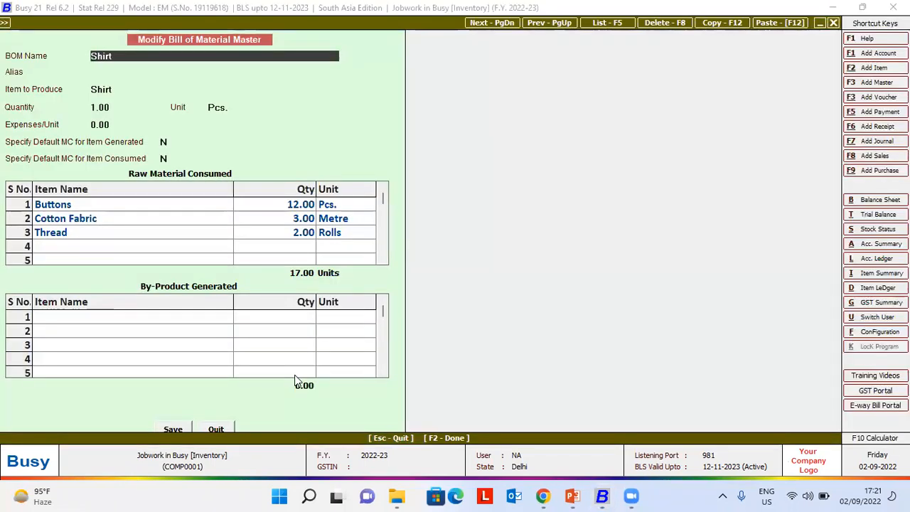
Review the Shirt bill of material's production details and raw materials, keep its values, and save it
key(Return)
key(Return)
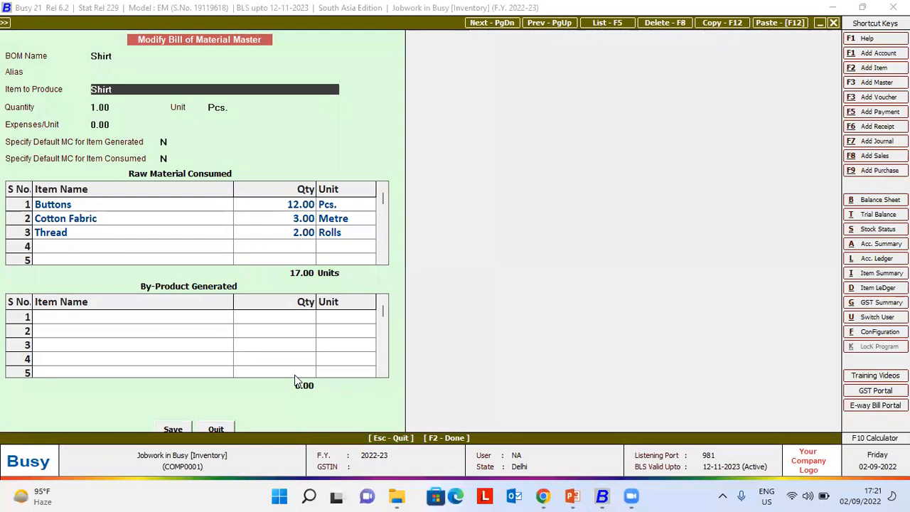
key(Return)
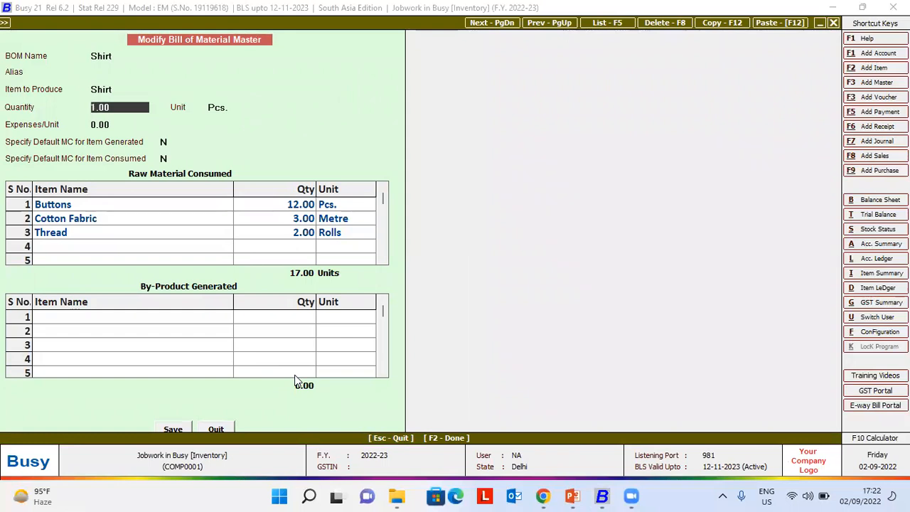
key(Return)
key(Return)
key(Return)
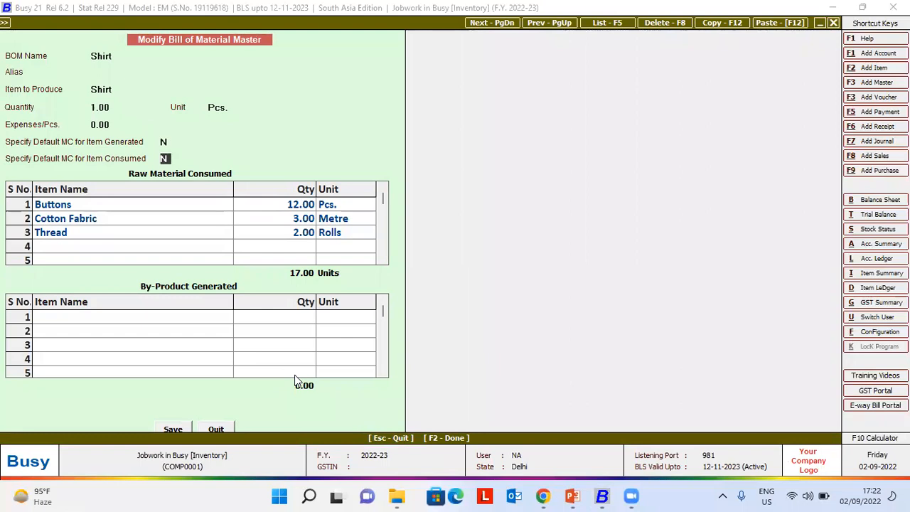
key(Return)
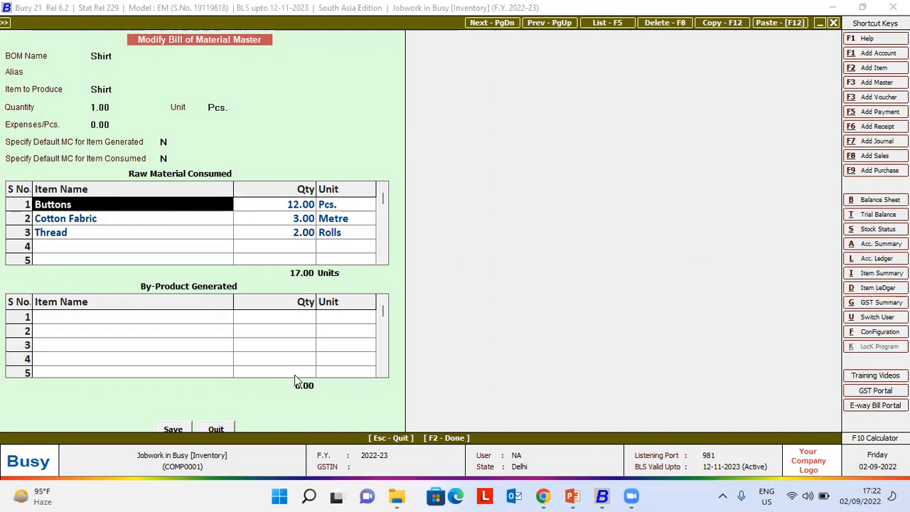
key(F2)
key(F2)
key(Return)
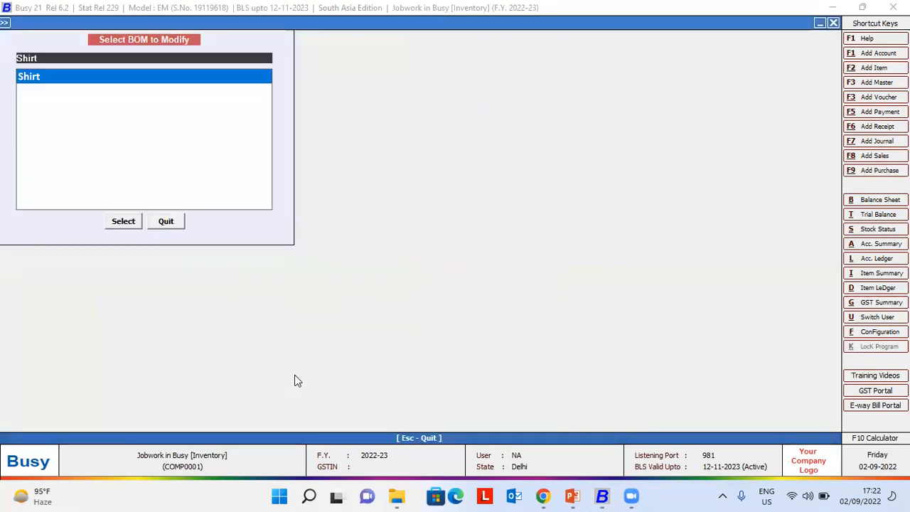
key(Escape)
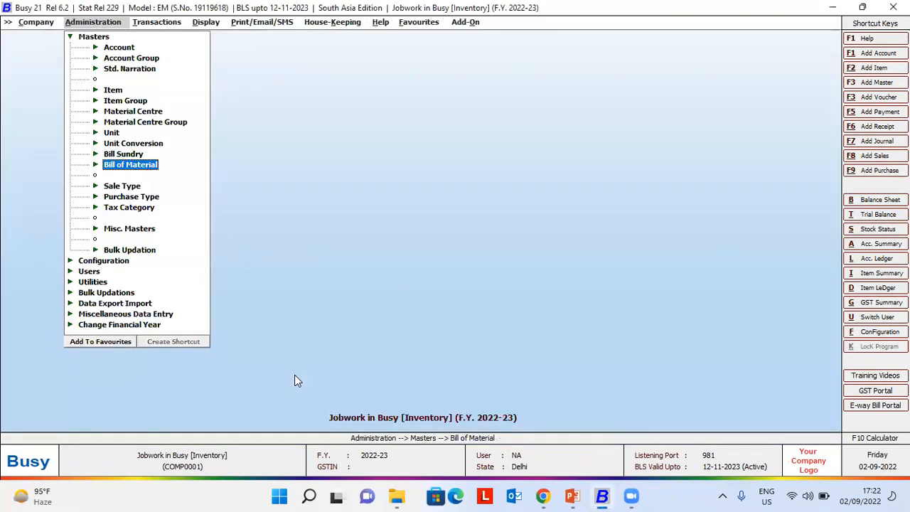
Open the Tailoring Charges bill sundry master for modification and review its accounting settings
key(Down)
key(Up)
key(Up)
key(Return)
key(Down)
key(Return)
text(ta)
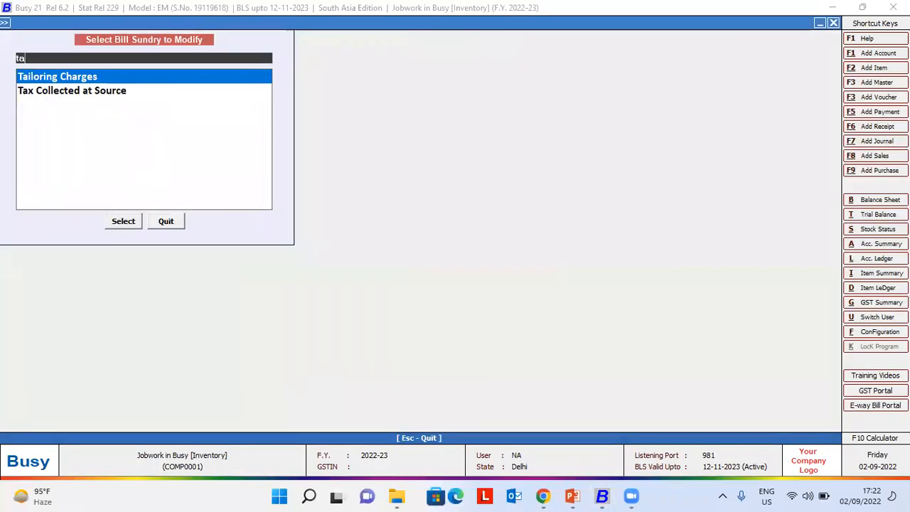
text(i)
key(Return)
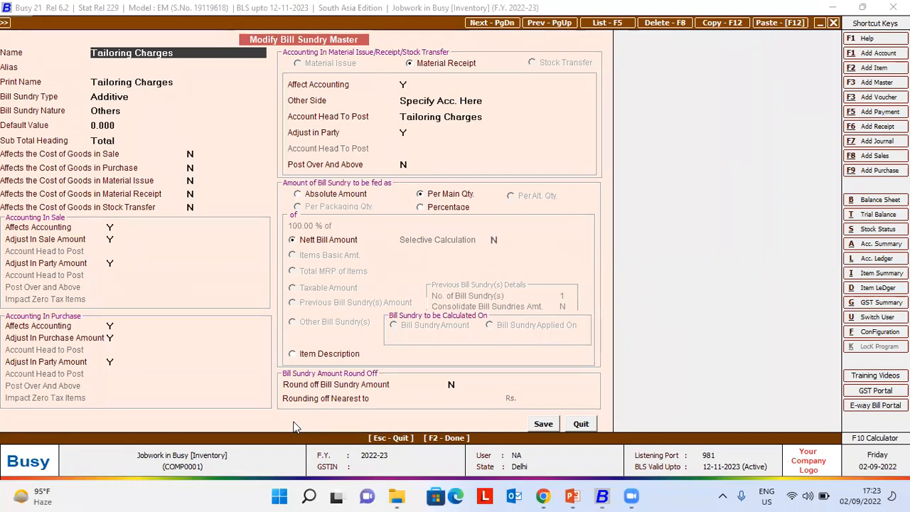
Inspect the Tailoring Charges account master from the bill sundry's material receipt posting head, and save it without changes
click(455, 117)
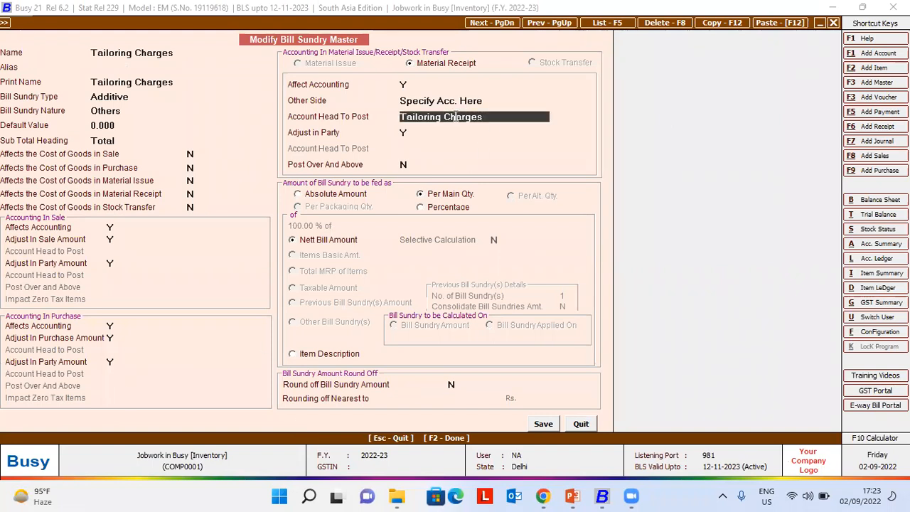
click(455, 117)
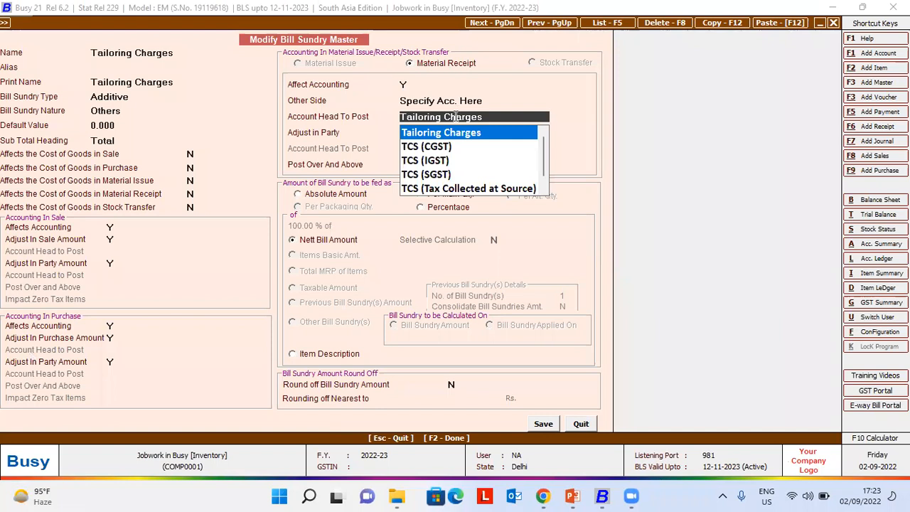
double_click(454, 116)
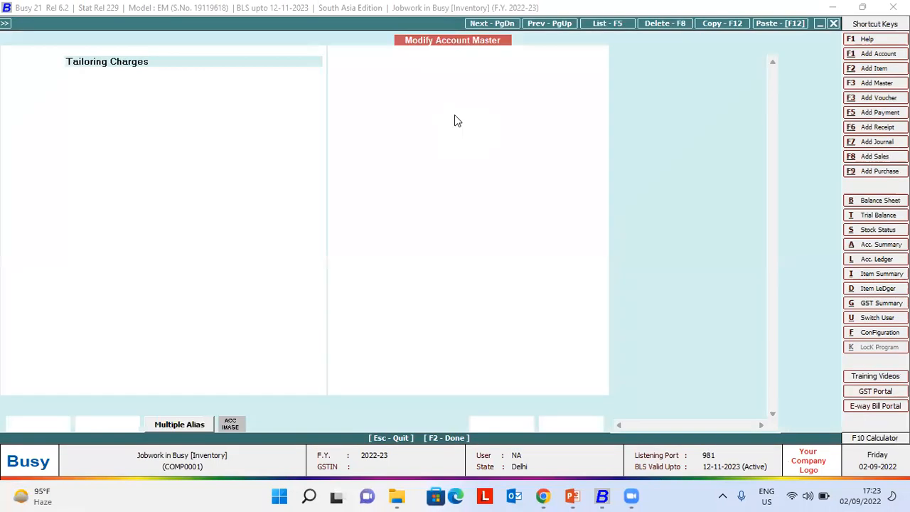
key(Return)
key(Return)
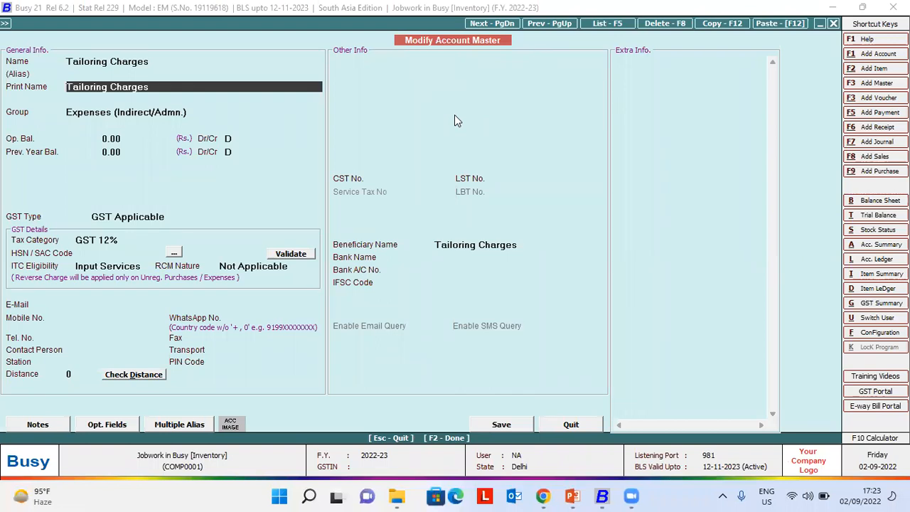
key(Return)
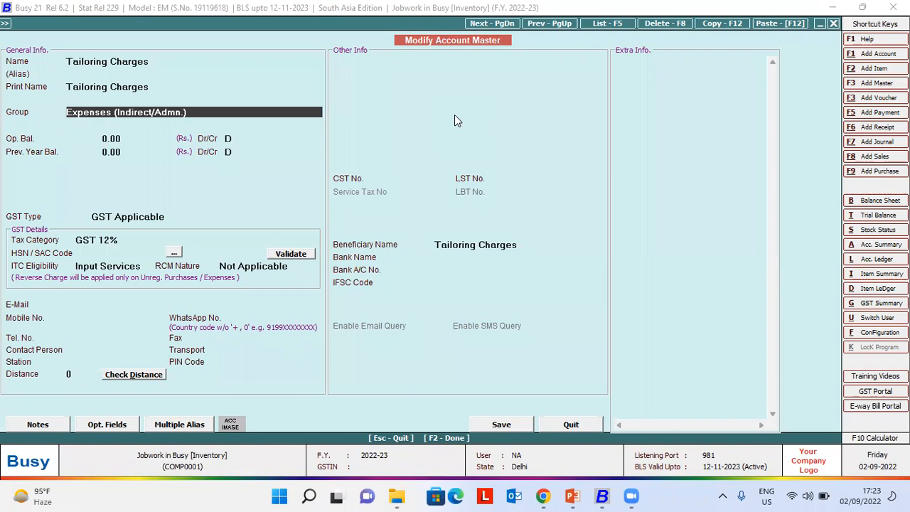
key(F2)
key(Return)
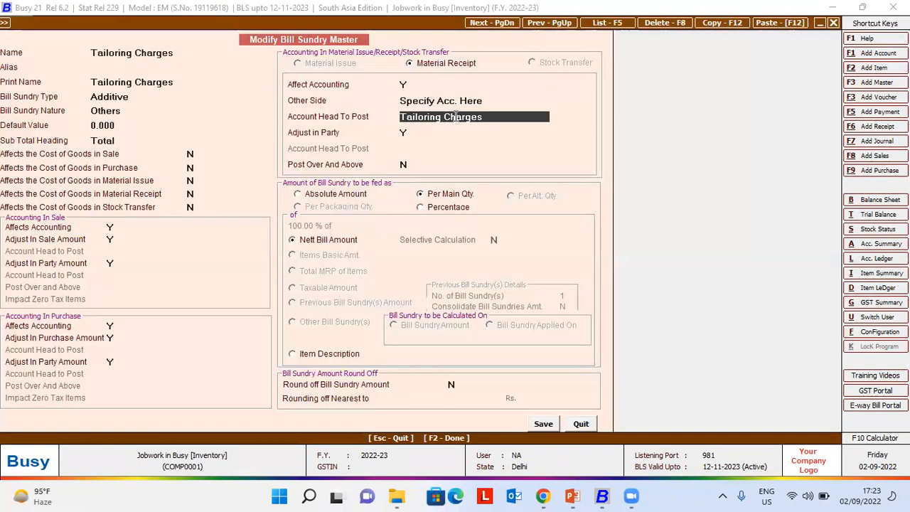
Keep the party adjustment setting, save the Tailoring Charges bill sundry, and leave the bill sundry masters
key(Return)
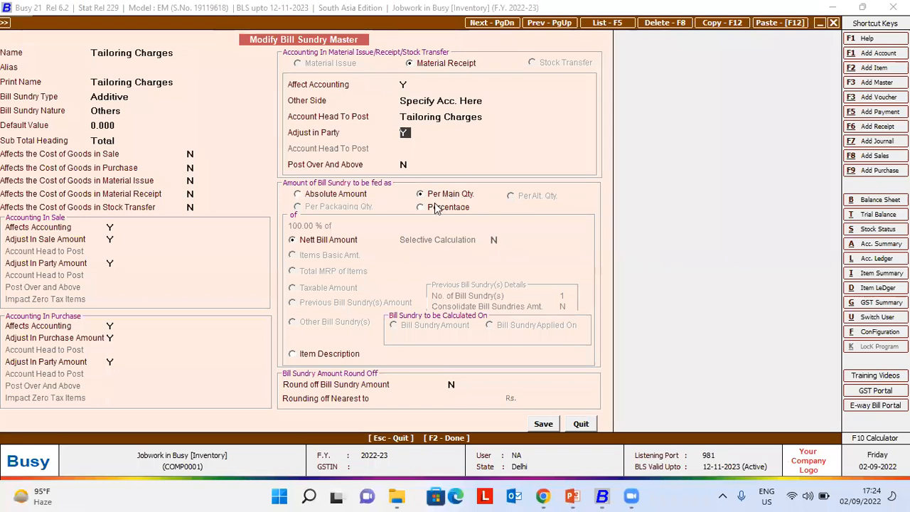
click(545, 425)
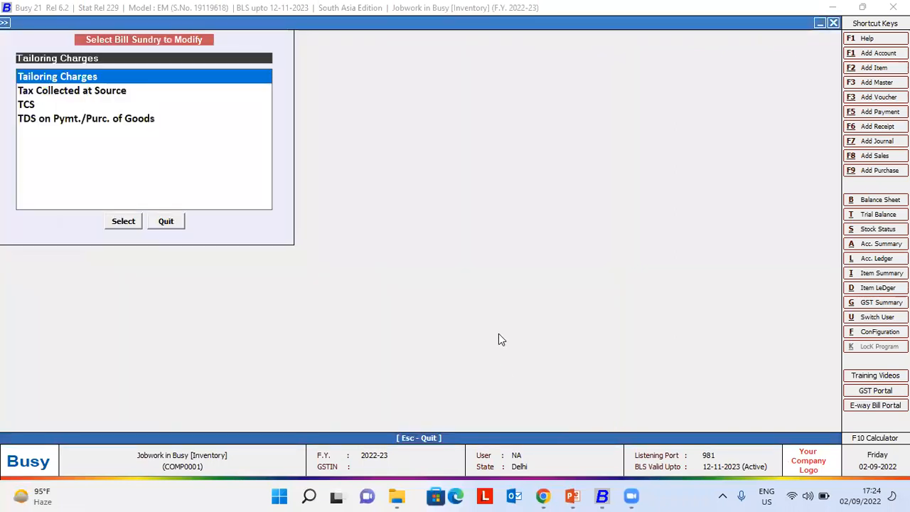
key(Escape)
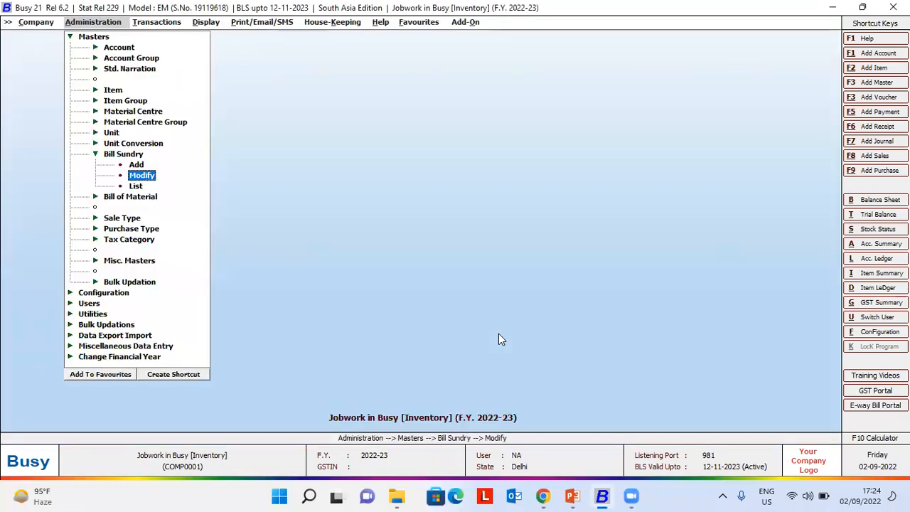
key(Escape)
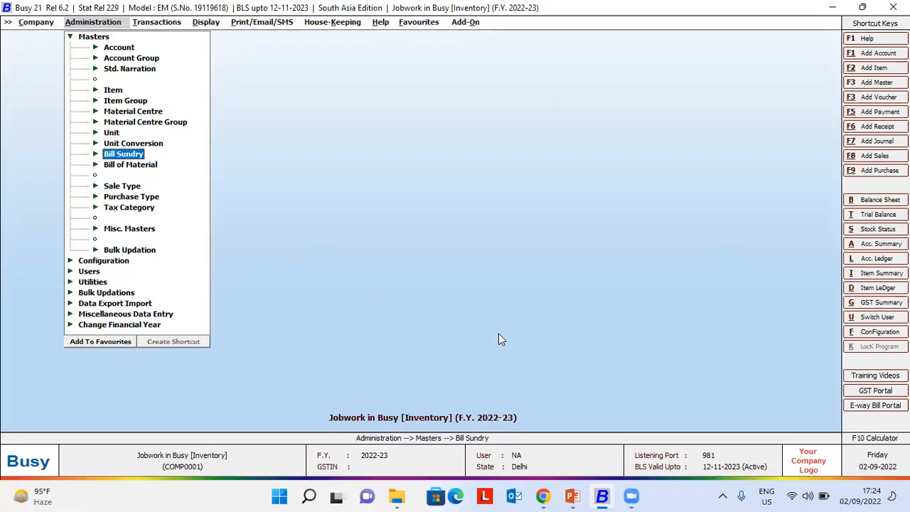
key(Escape)
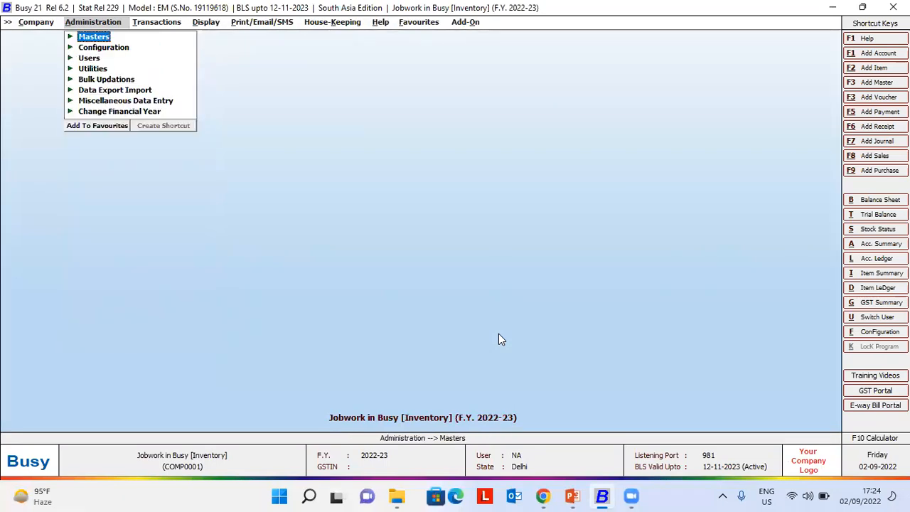
key(Right)
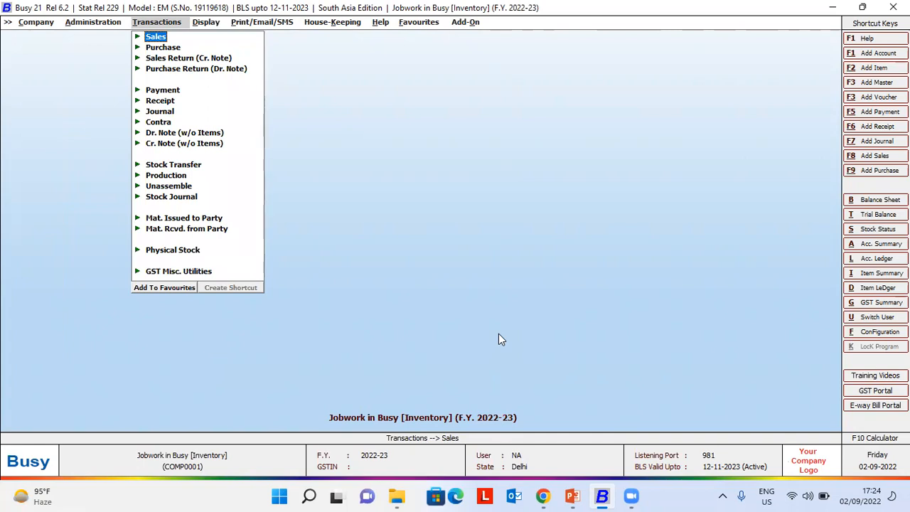
key(Down)
key(Down)
key(Down)
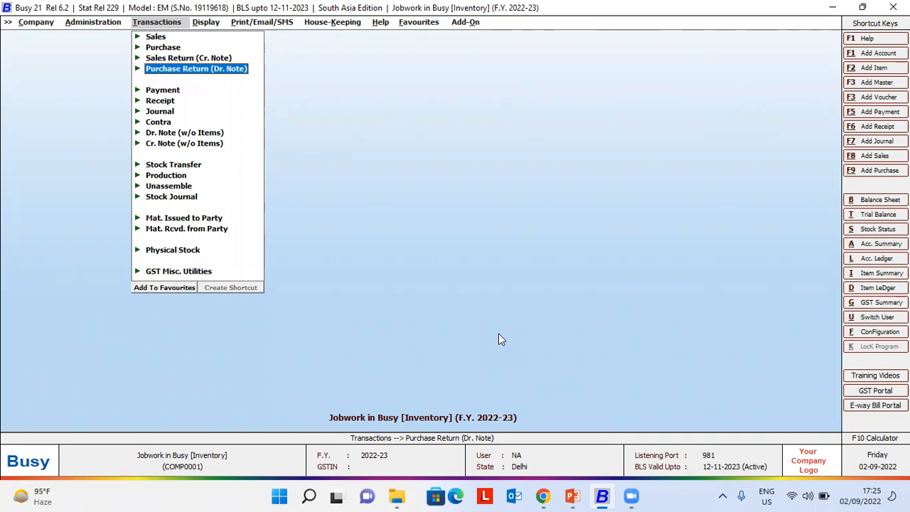
key(Down)
key(Down)
key(Down)
key(Down)
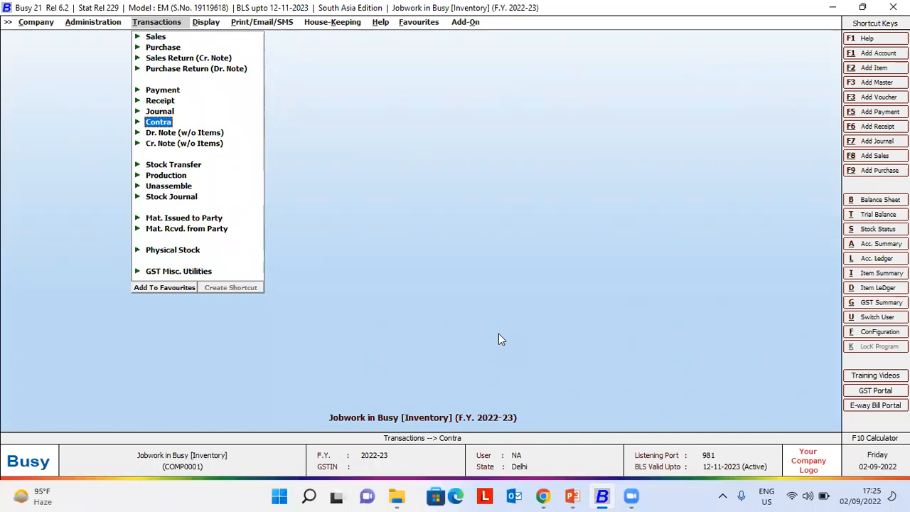
click(178, 165)
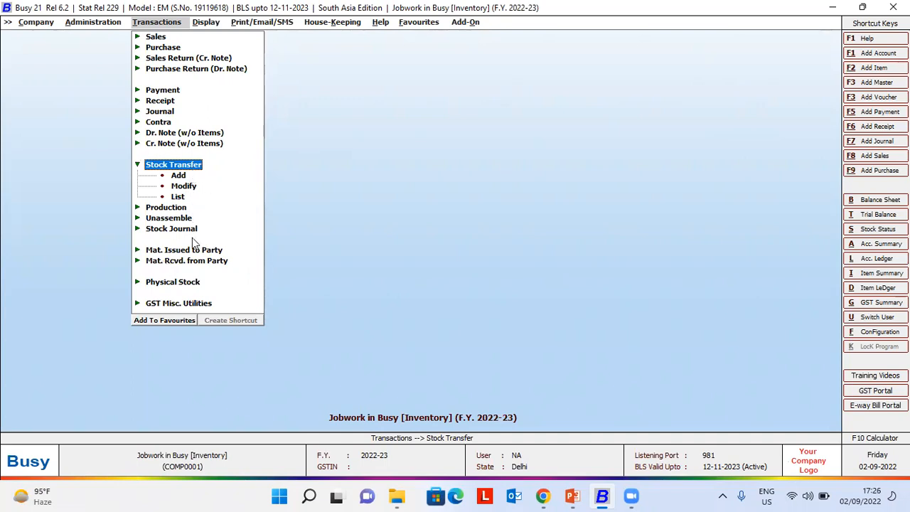
Start a new purchase voucher in the Main series dated 22-08-2022 with voucher number 1001
click(165, 48)
click(174, 57)
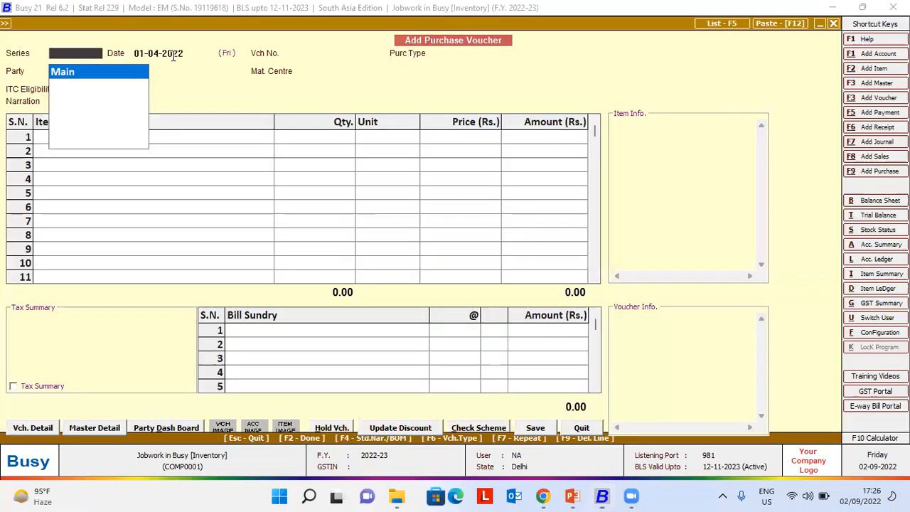
text(1-09)
key(BackSpace)
key(BackSpace)
key(BackSpace)
key(BackSpace)
text(22-08)
key(Return)
text(1001)
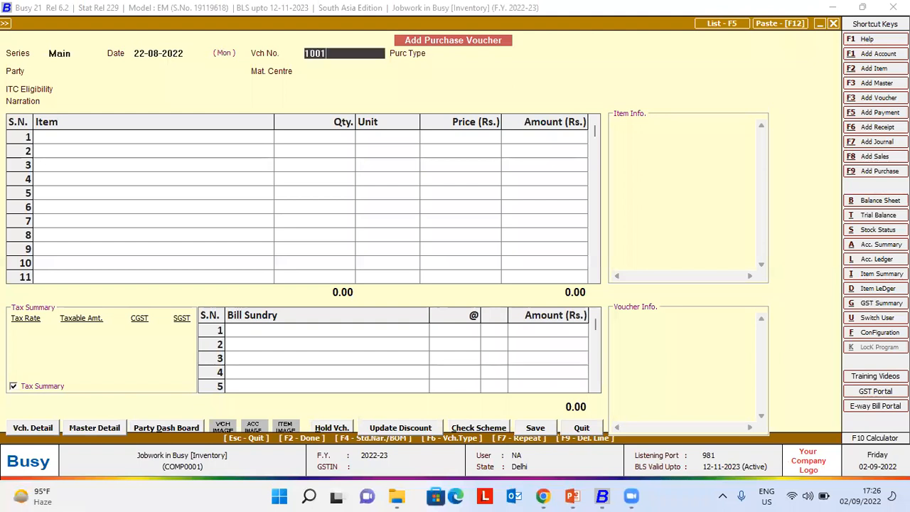
Set the purchase type to I/GST-ItemWise, the party to INDIAMART INTERMESH LTD. and the material centre to Main Store
key(Return)
text(ite)
key(Return)
key(Down)
key(Down)
key(Down)
key(Return)
key(Return)
key(Return)
key(Return)
Add 1,000 pcs. of Buttons at a price of 55 to the purchase voucher, accepting the item's GST
key(Return)
text(1000)
key(Return)
text(55)
key(Return)
key(Return)
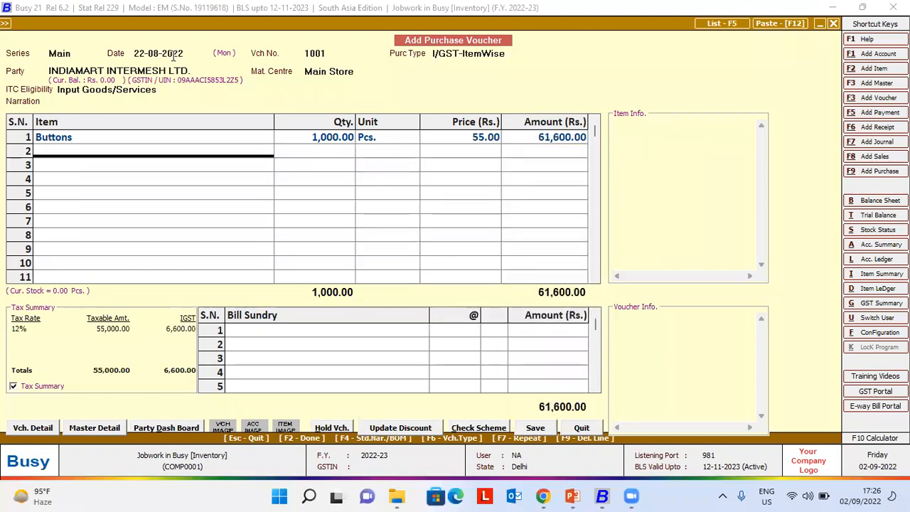
Add 3,000 metres of Cotton Fabric at a price of 550 to the purchase voucher, accepting the item's GST
key(Down)
key(Return)
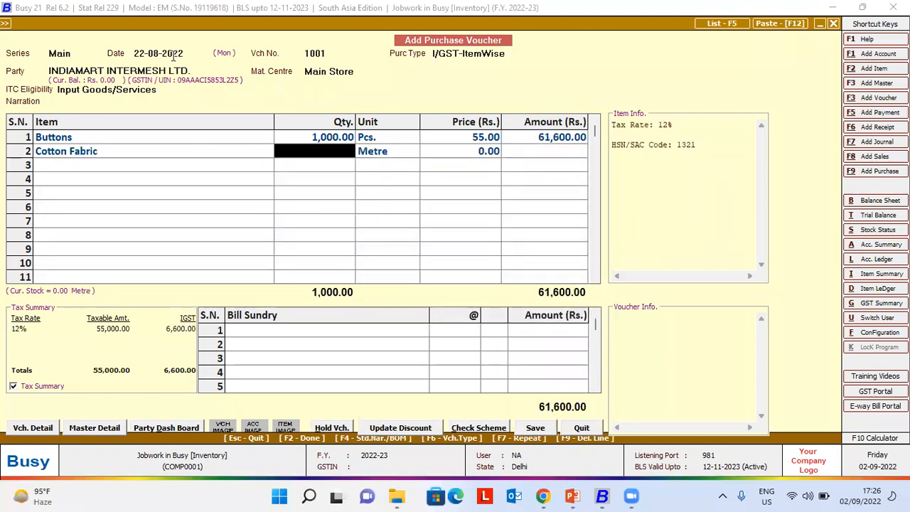
text(3000)
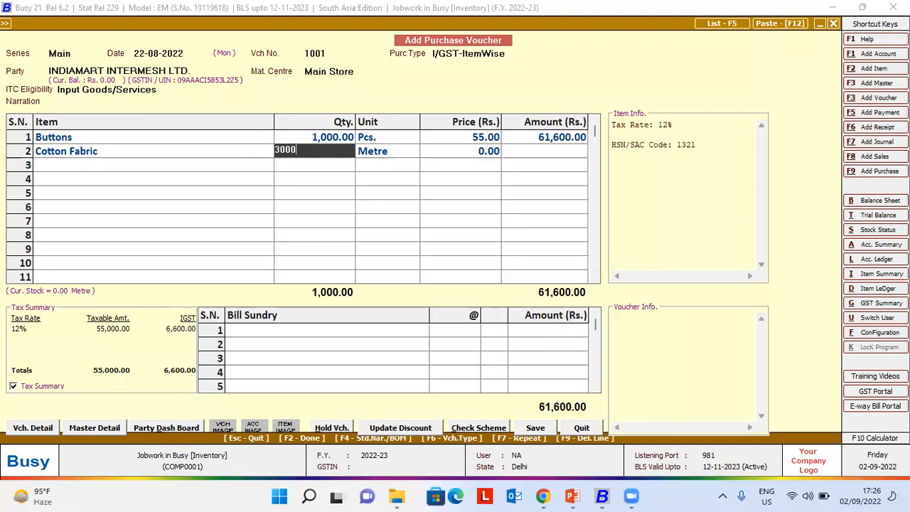
key(Return)
key(Return)
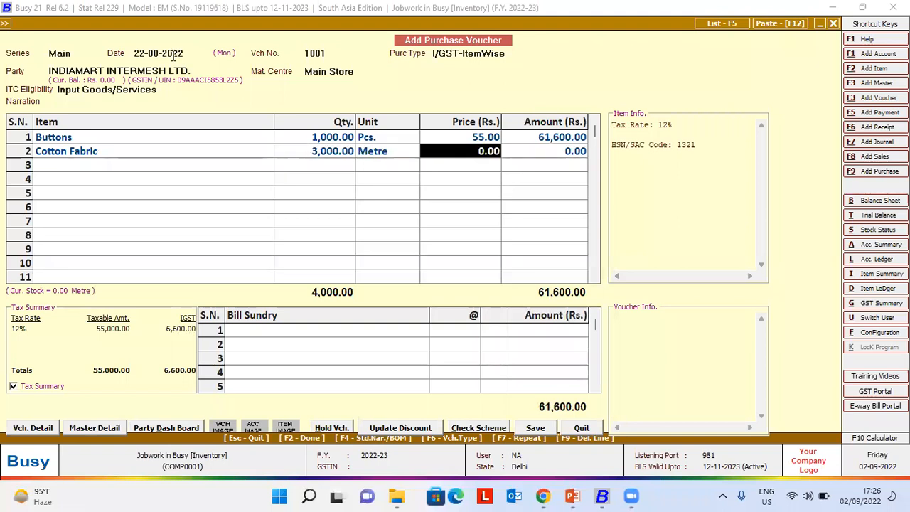
text(550)
key(Return)
key(Return)
key(Return)
Add 2,000 rolls of Thread at a price of 10 to the purchase voucher, accepting the item's GST
key(Down)
key(Down)
key(Return)
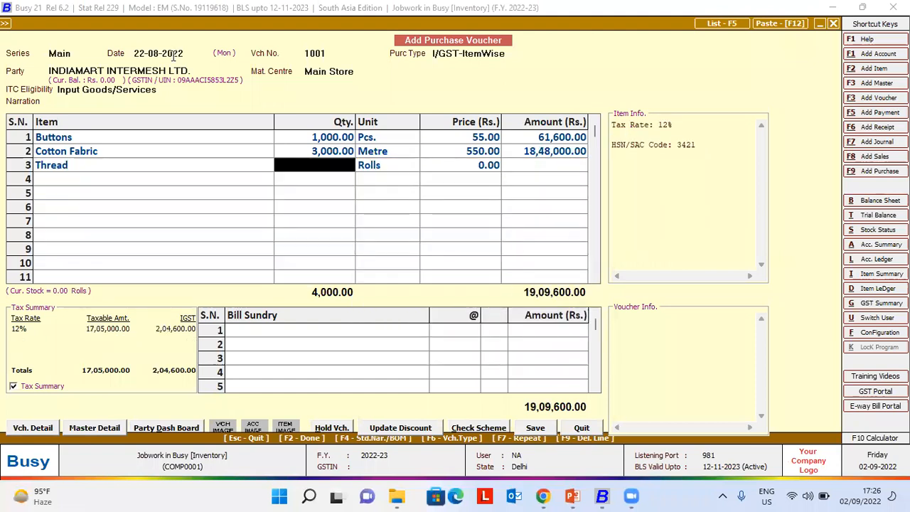
text(2000)
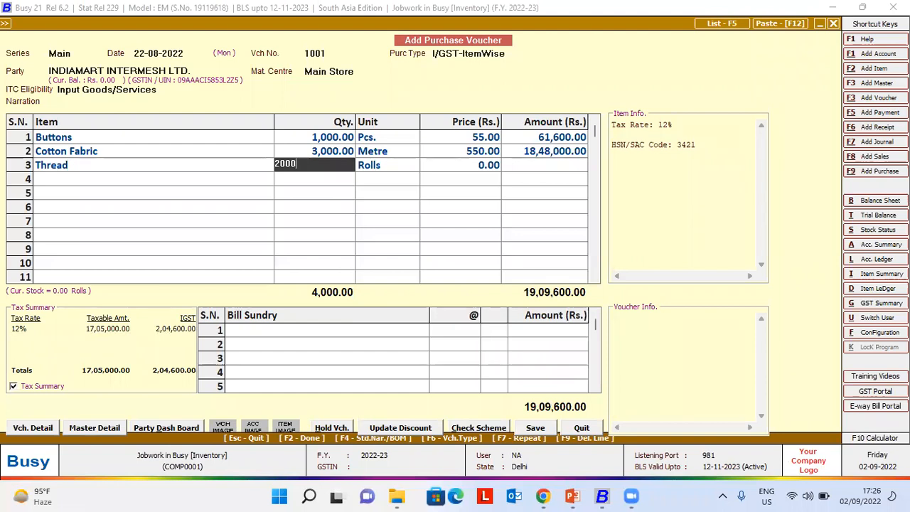
key(Return)
key(Return)
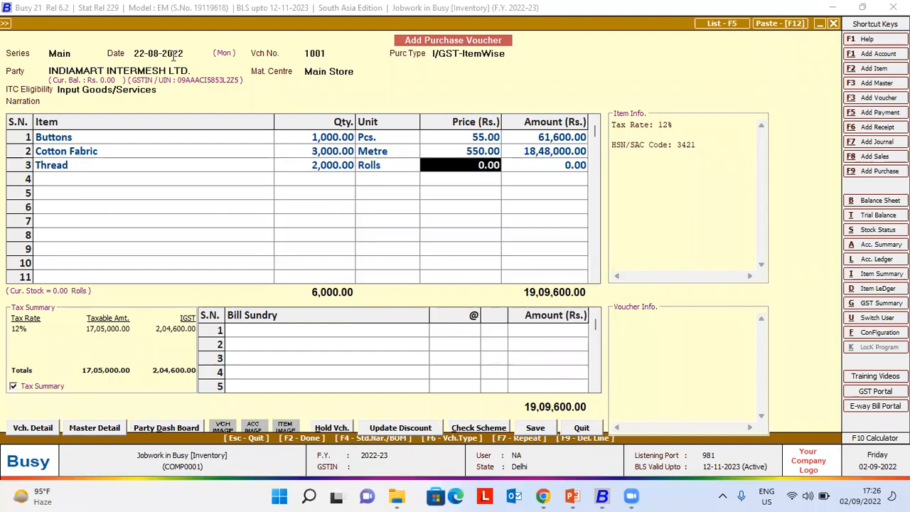
text(10)
key(Return)
key(Return)
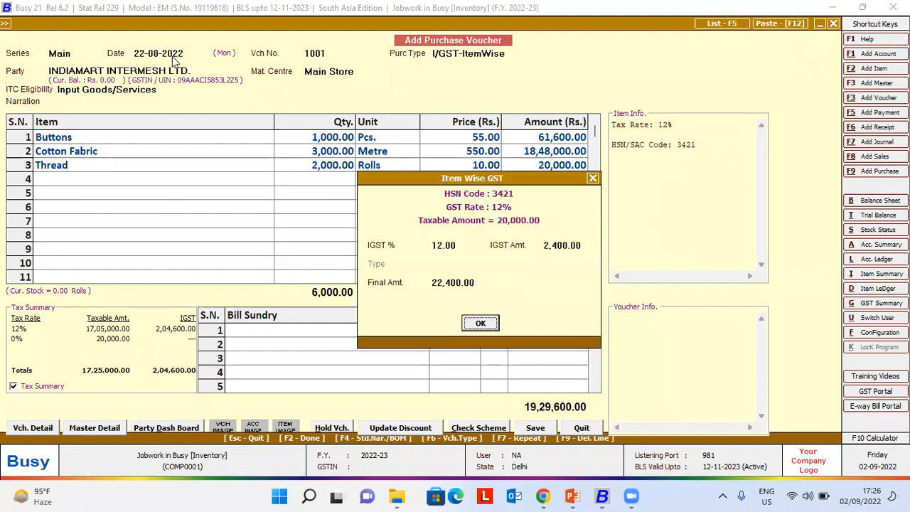
key(Return)
Accept the new bill reference 1001 for the party, save the purchase voucher, and close voucher entry
key(Return)
key(Return)
key(Return)
key(Return)
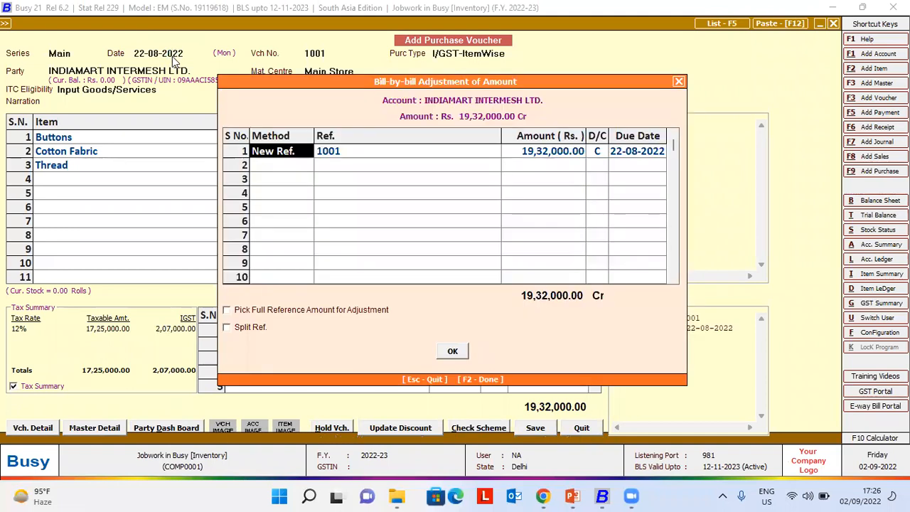
key(Return)
key(Return)
key(Return)
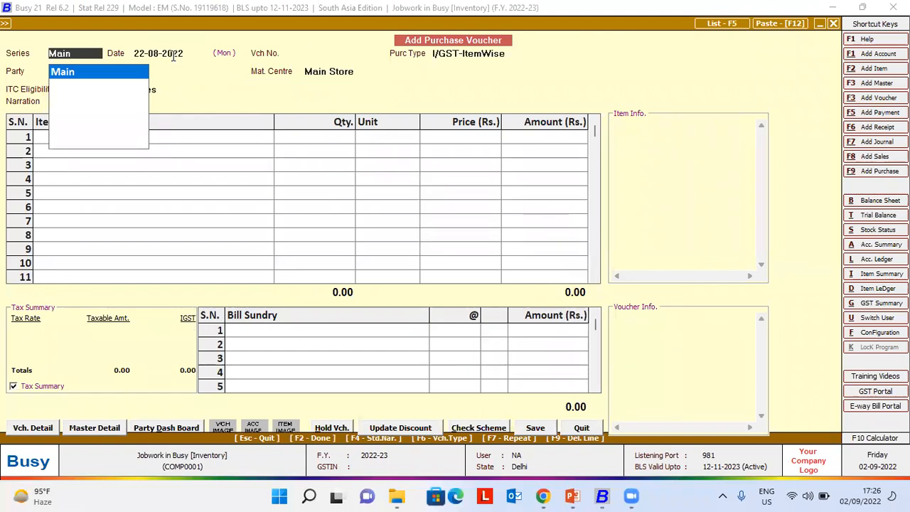
key(Escape)
key(Escape)
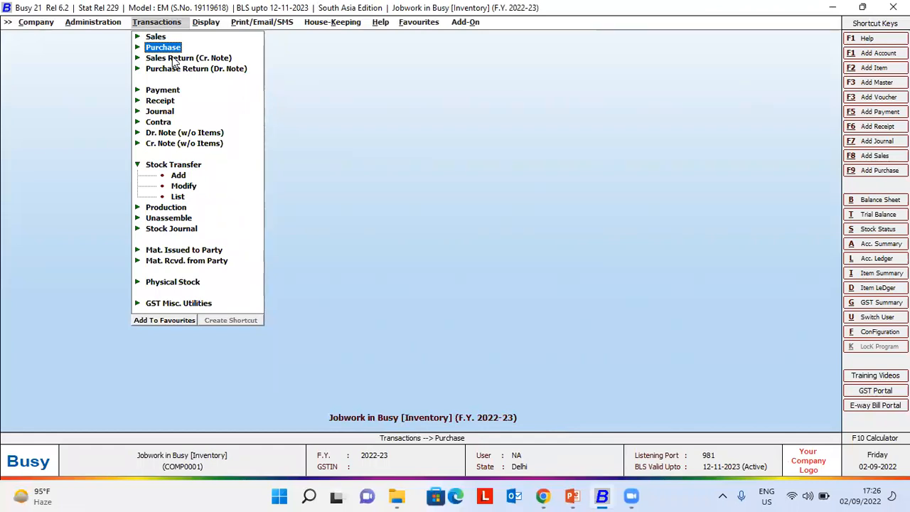
Open a new voucher for material issued to a party
key(Down)
key(Down)
key(Down)
key(Down)
key(Down)
key(Down)
key(Down)
key(Down)
key(Down)
key(Down)
key(Down)
key(Down)
key(Down)
key(Down)
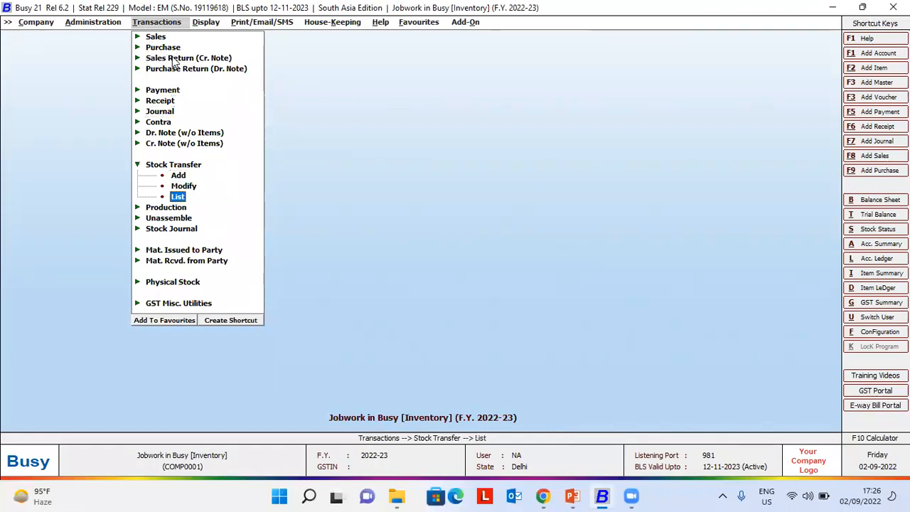
key(Down)
key(Down)
key(Return)
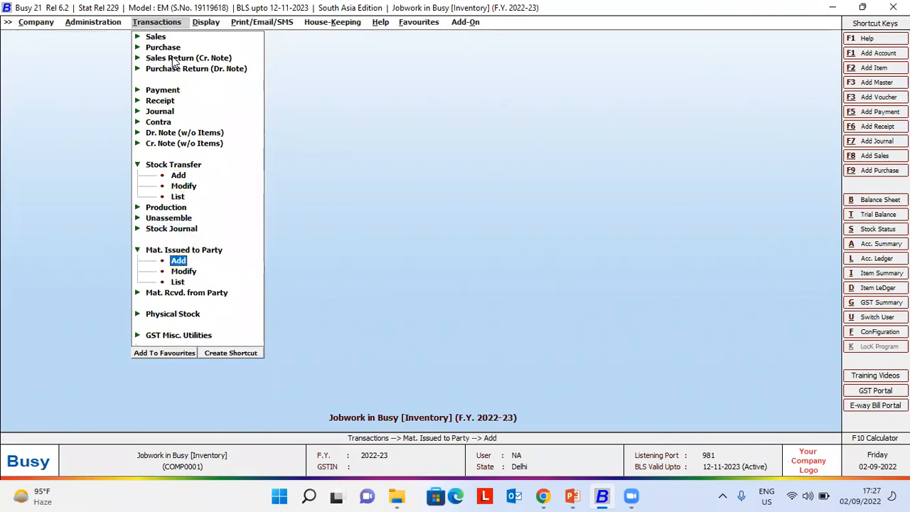
key(Return)
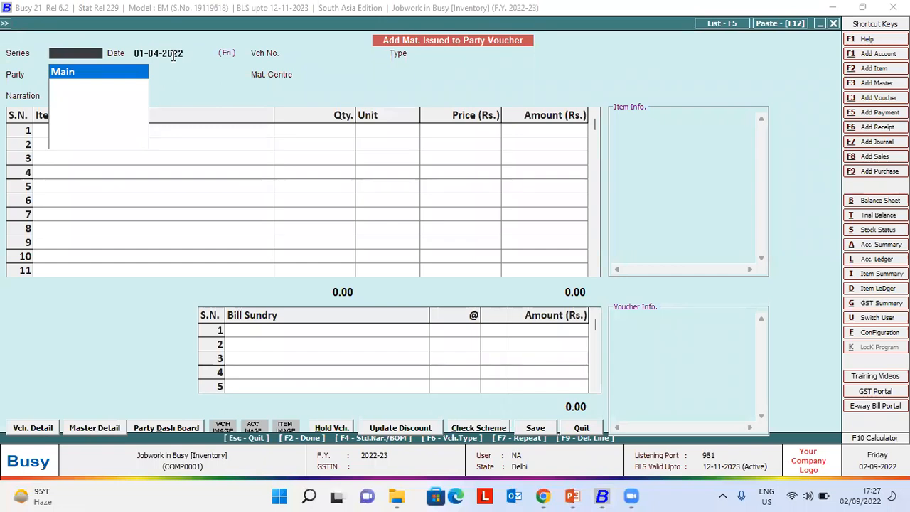
Fill in the issue voucher header with series Main, date 01-09-2022 and type Issued for Job Work
key(Return)
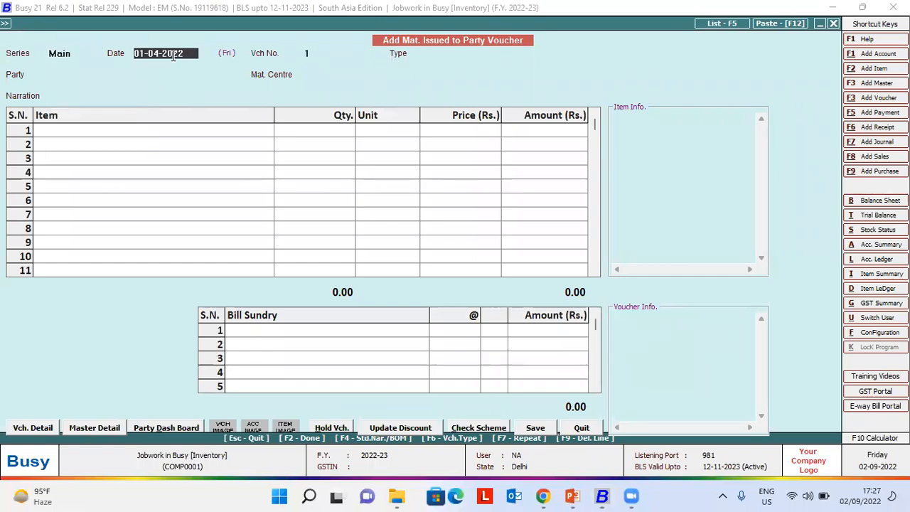
text(1-)
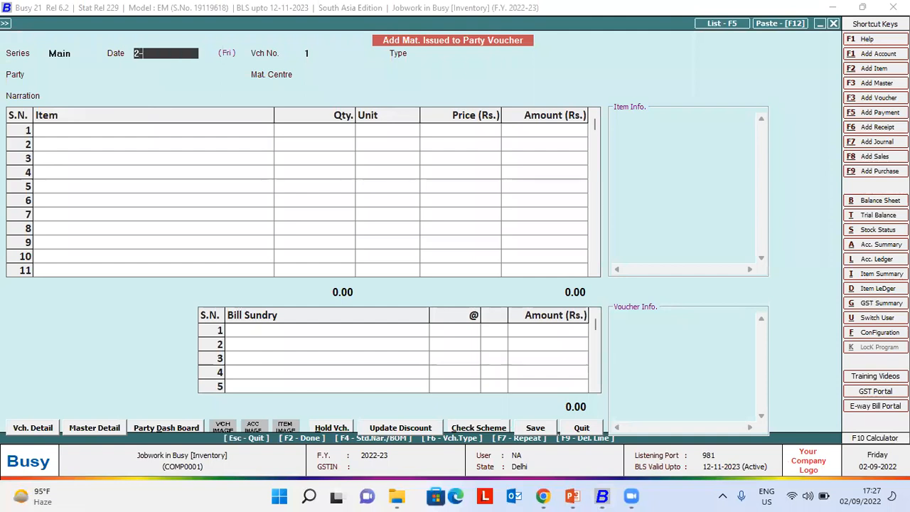
text(09)
key(Return)
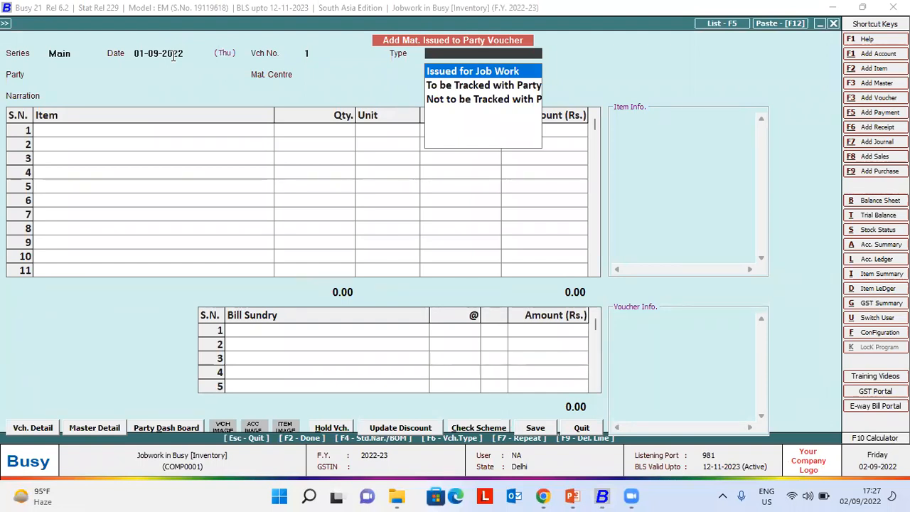
key(Return)
Choose Deewana Tailoring Works as the party and Main Store as the material centre of the issue voucher
key(Down)
key(Down)
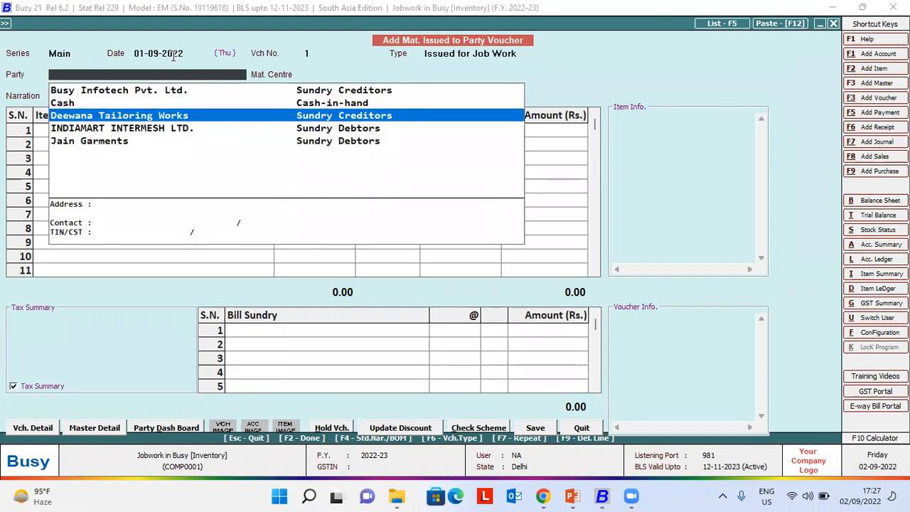
key(Return)
key(Return)
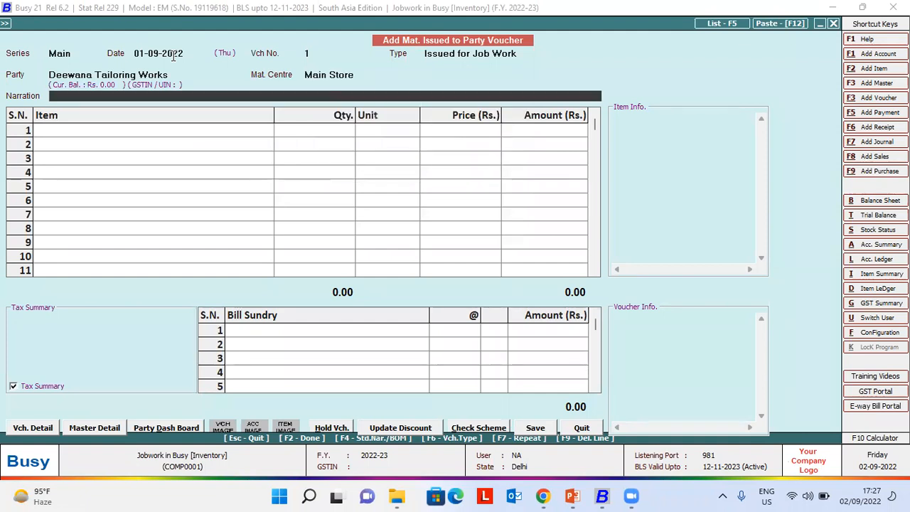
Accept job ID 1 in the job work details and set the delivery date to 02-09-2022
key(Return)
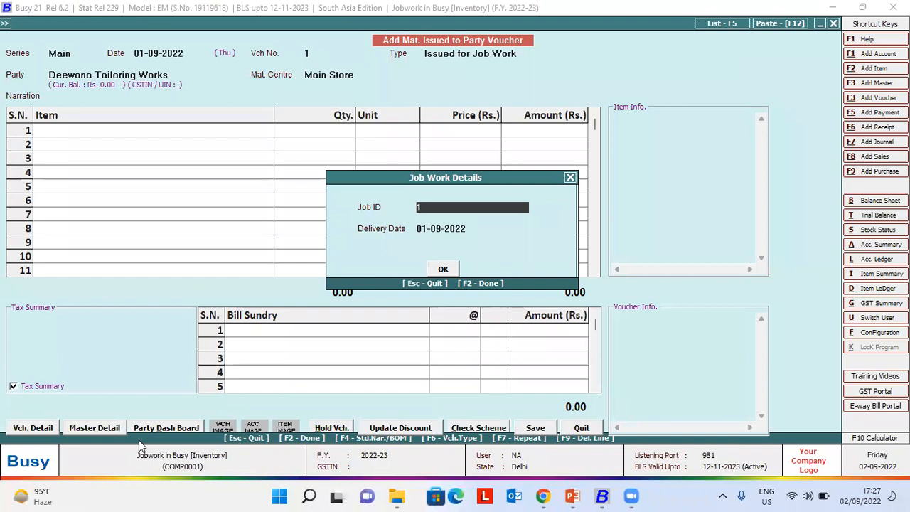
click(467, 231)
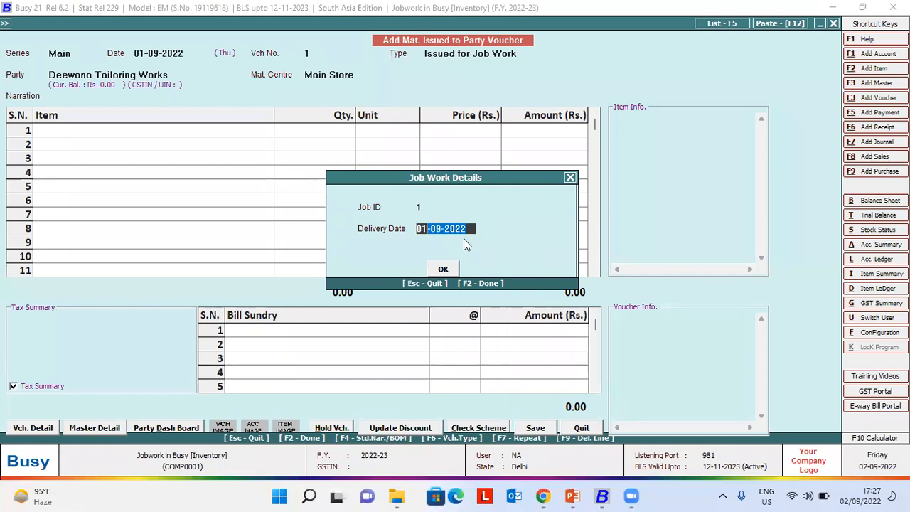
key(Home)
text(02)
key(Return)
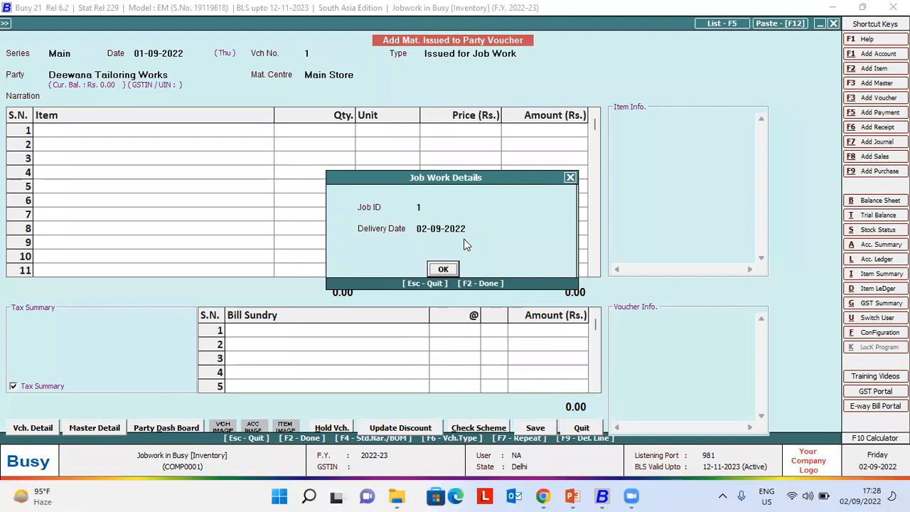
key(Return)
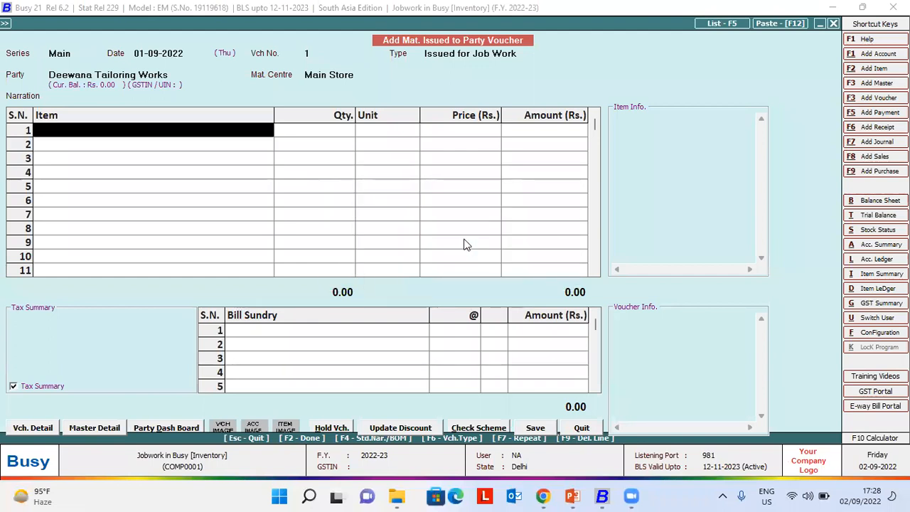
Add 200 pieces of Buttons at a price of 55 to the material issued voucher
key(Return)
key(Return)
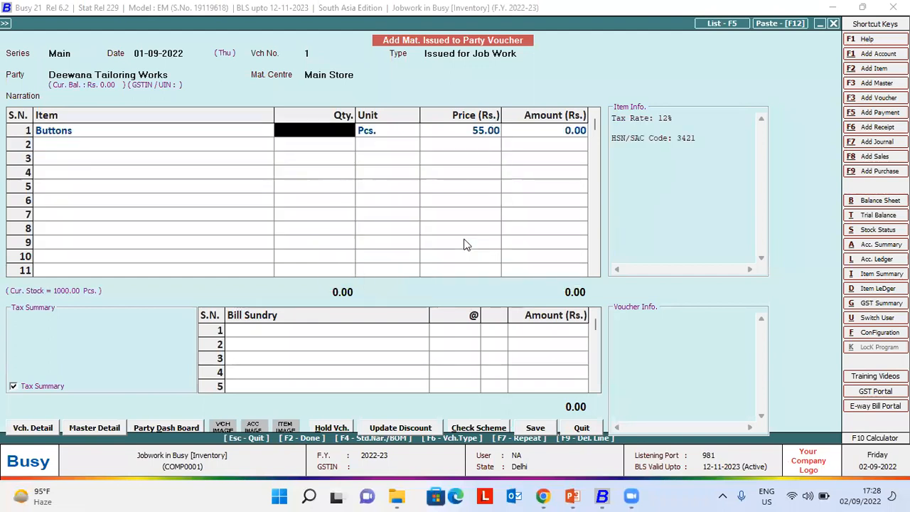
text(200)
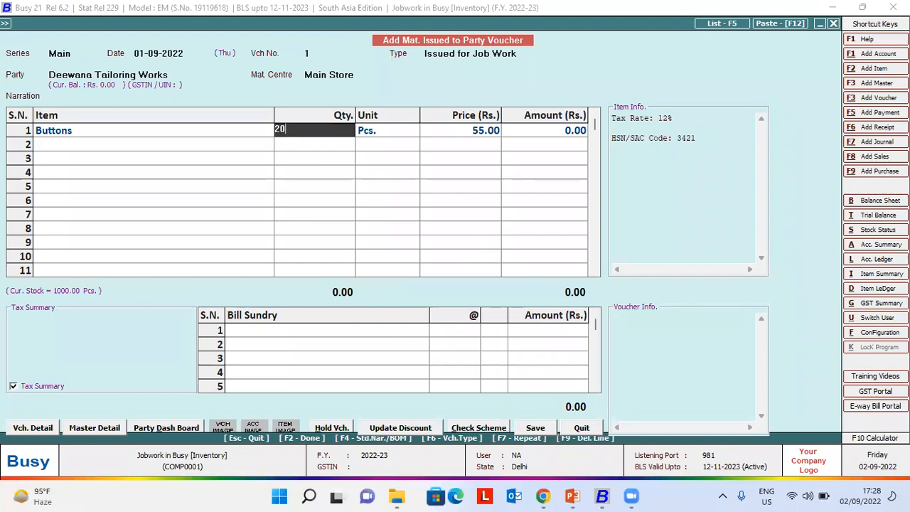
key(Return)
key(Return)
key(Return)
key(Return)
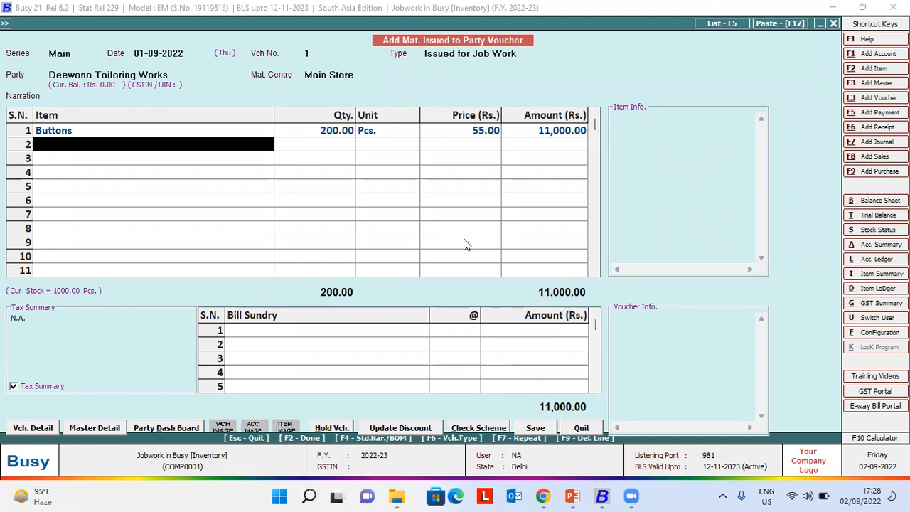
Add 1,000 metres of Cotton Fabric at a price of 550 to the material issued voucher
key(Return)
key(Down)
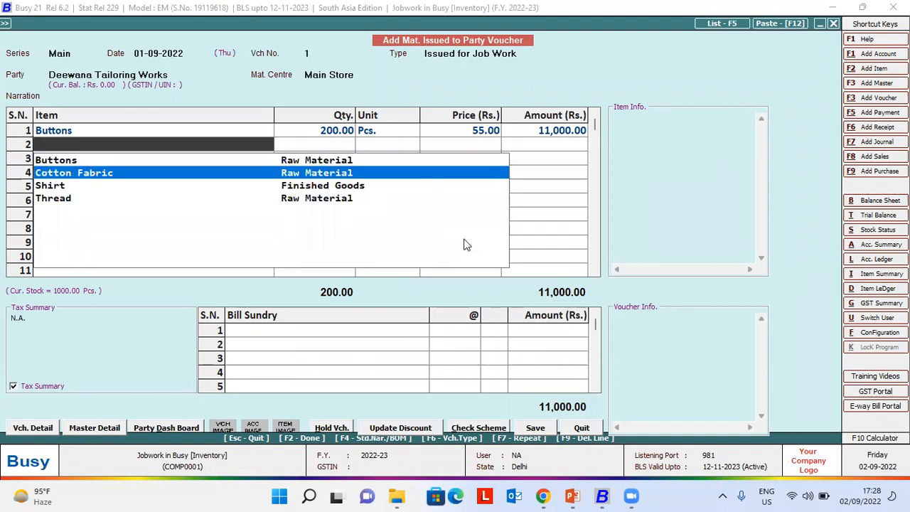
key(Return)
text(1000)
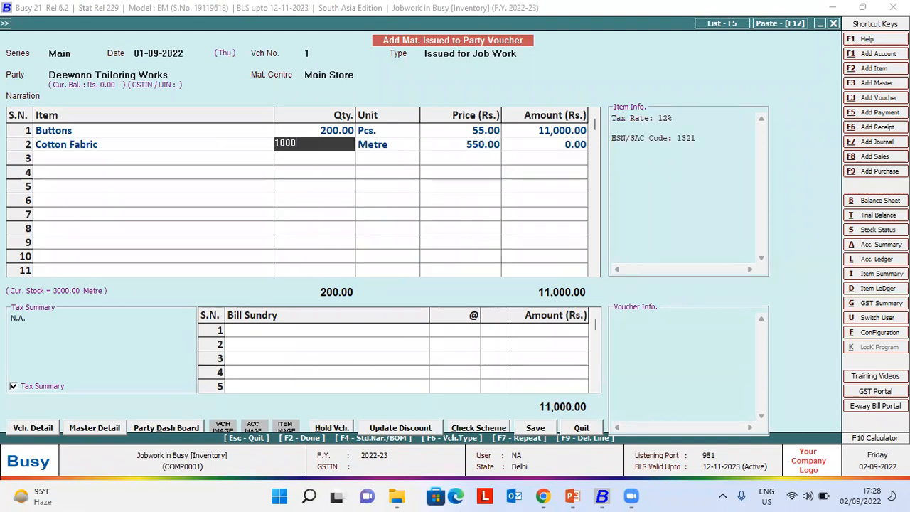
key(Return)
key(Return)
key(Return)
key(Return)
Add 500 rolls of Thread at a price of 10 to the material issued voucher
key(Down)
key(Return)
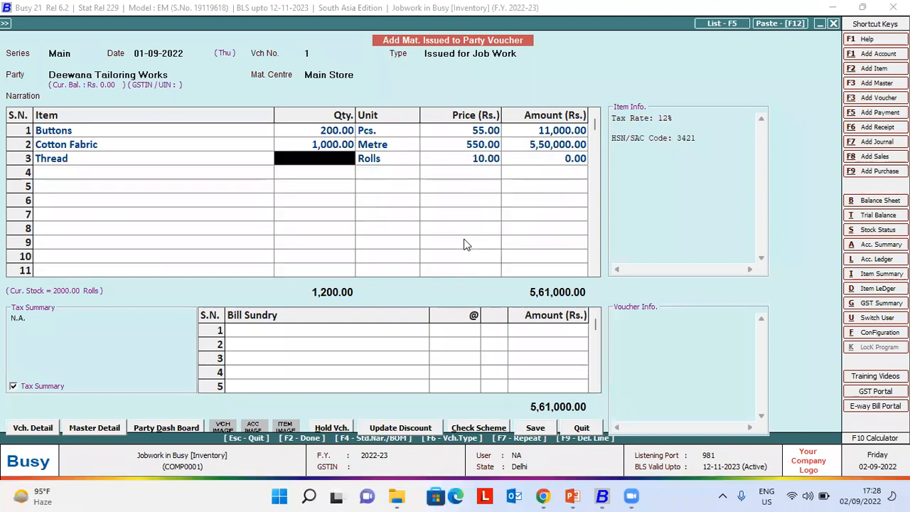
text(500)
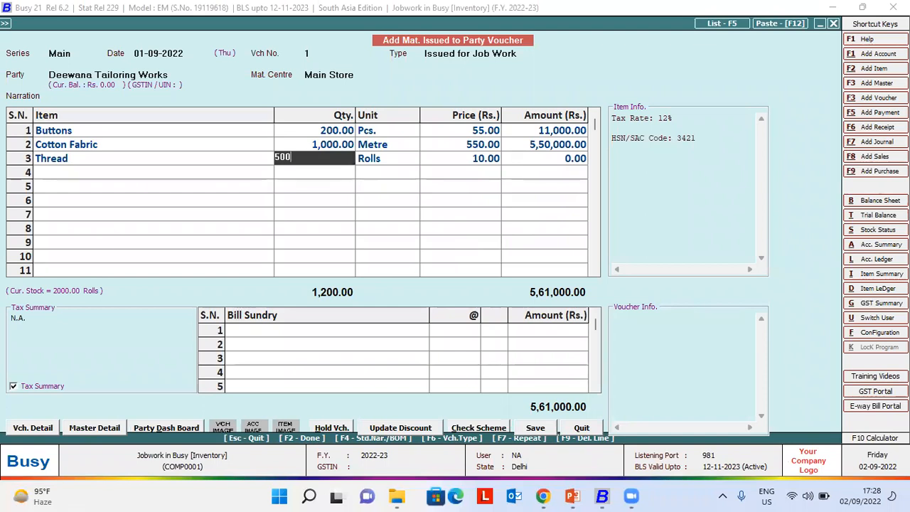
key(Return)
key(Return)
key(Return)
key(Return)
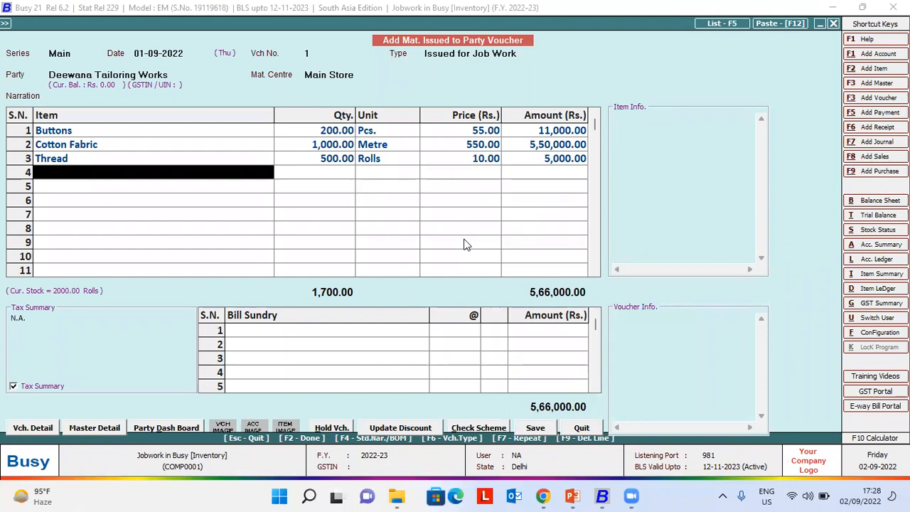
Finish the item list and enter Shirt with a quantity of 20 as the finished goods to be received for the job
key(Return)
key(Return)
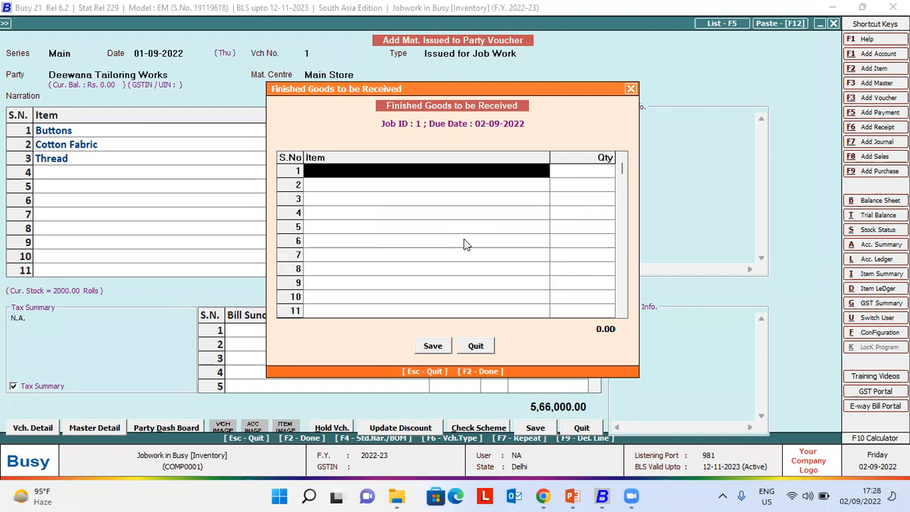
text(Shirt)
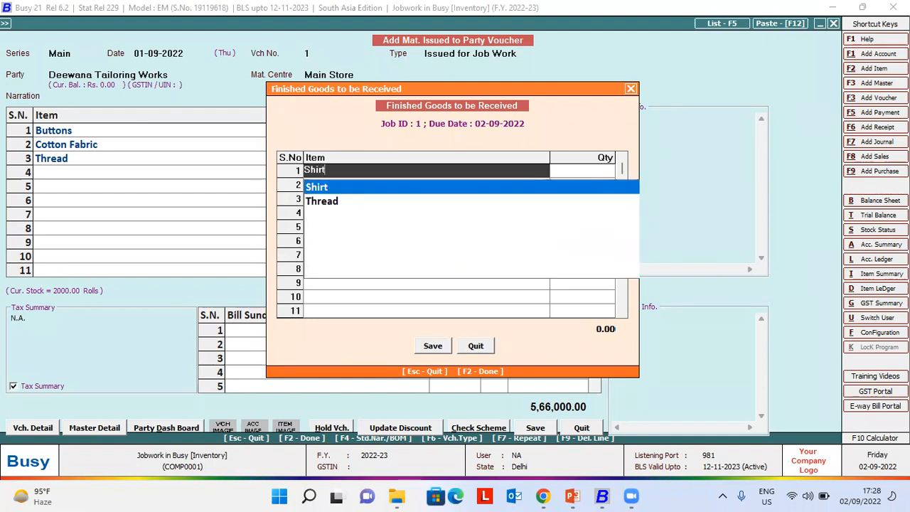
key(Return)
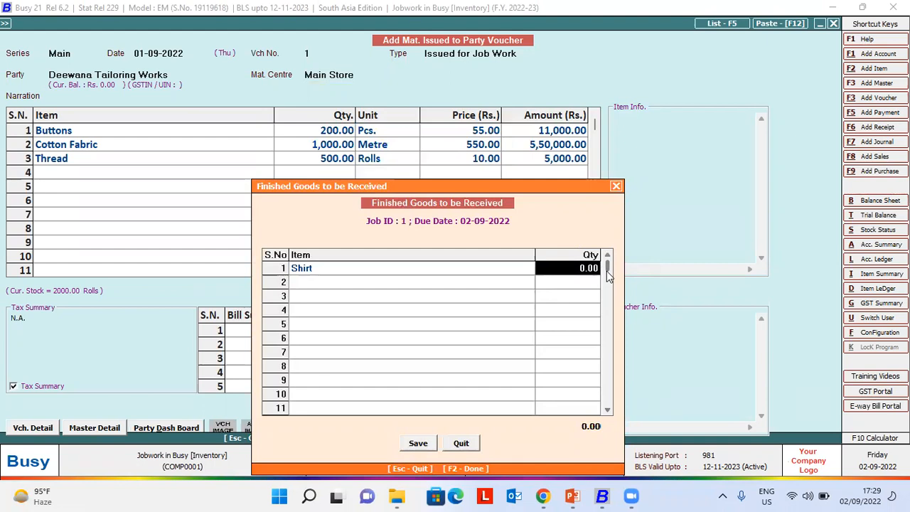
text(20)
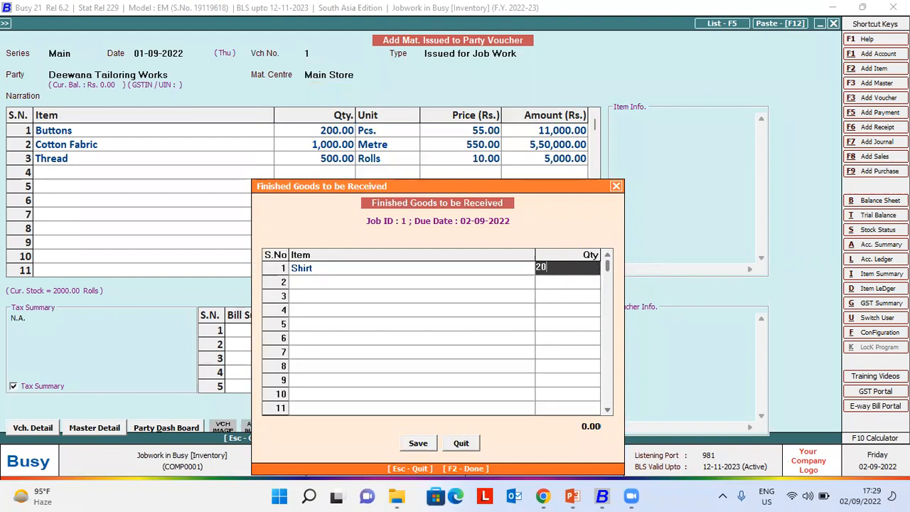
key(Return)
key(Return)
Save the material issued voucher with its finished goods details and close voucher entry
key(F2)
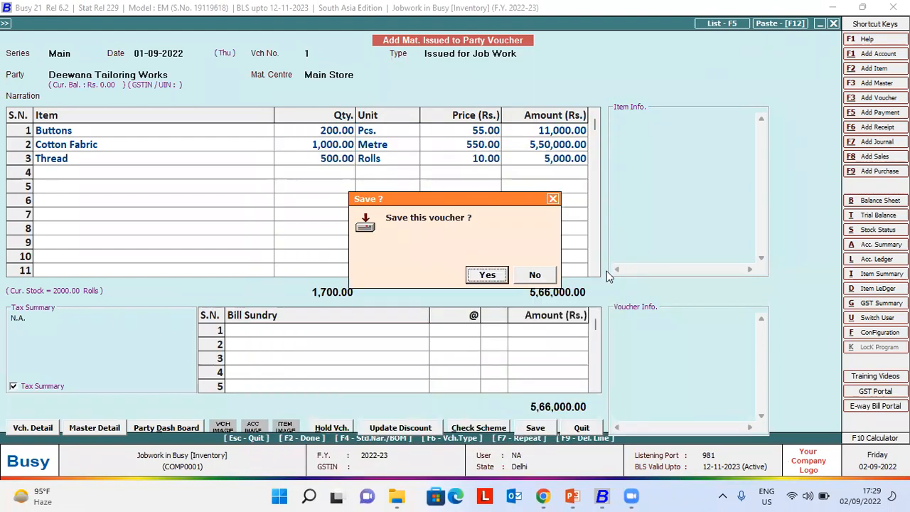
key(Return)
key(Escape)
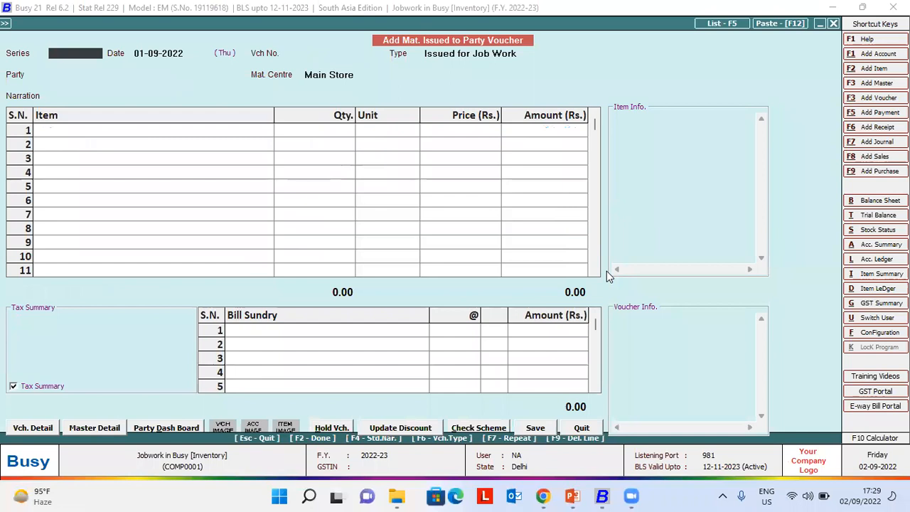
key(Escape)
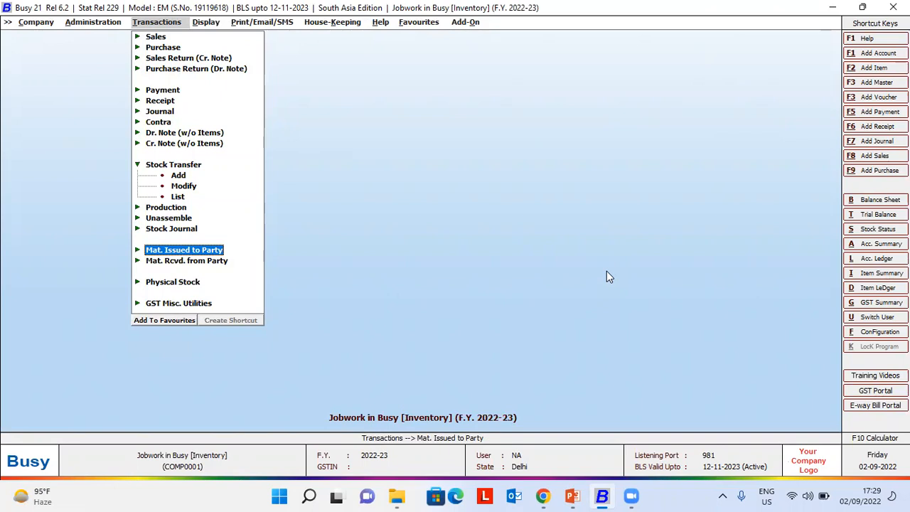
Start a material received from party voucher dated 02-09-2022 with number 1002 and type Rcvd. after Job Work
key(Down)
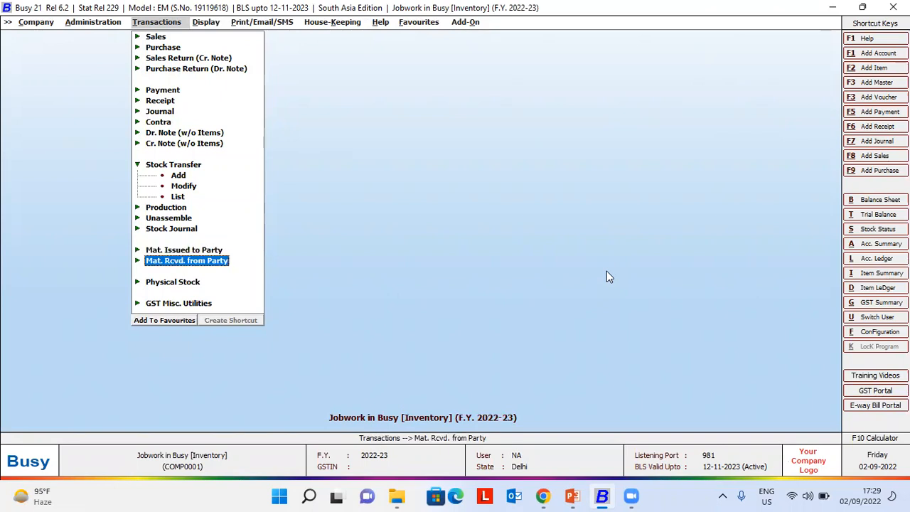
key(Return)
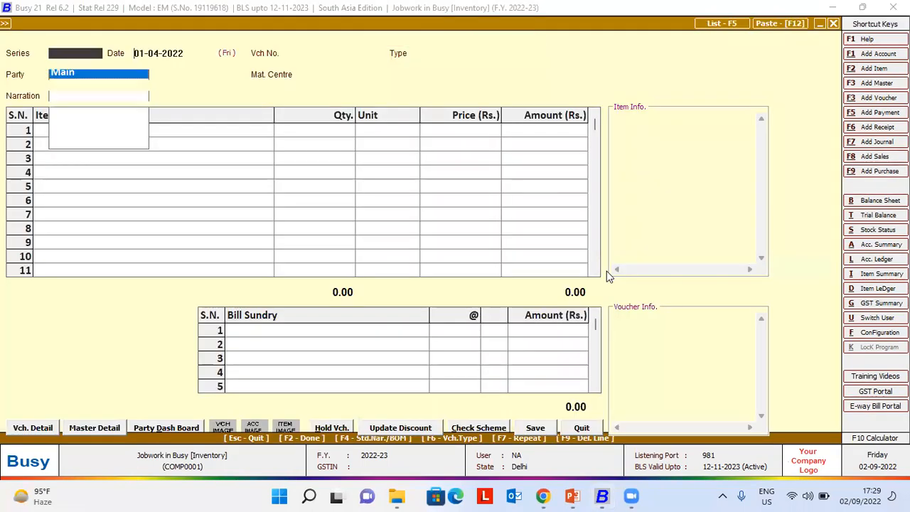
text(2-09)
key(Return)
text(1002)
key(Return)
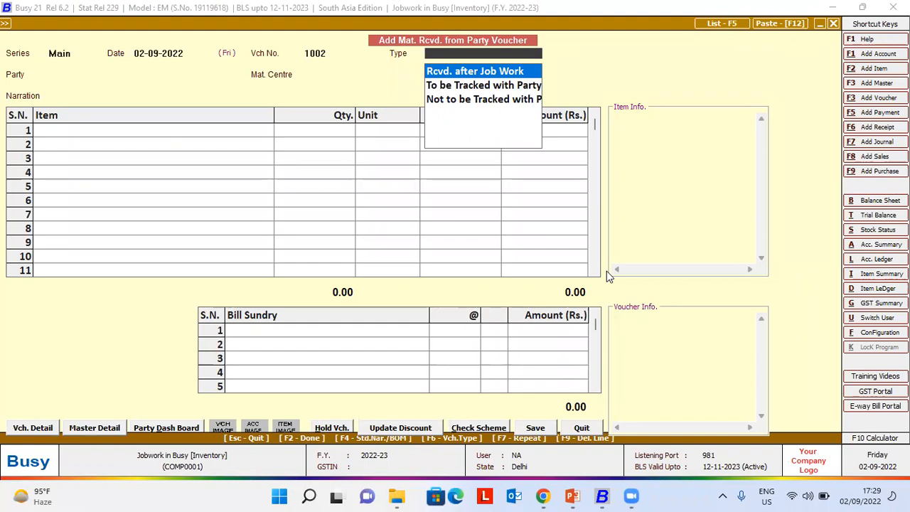
key(Return)
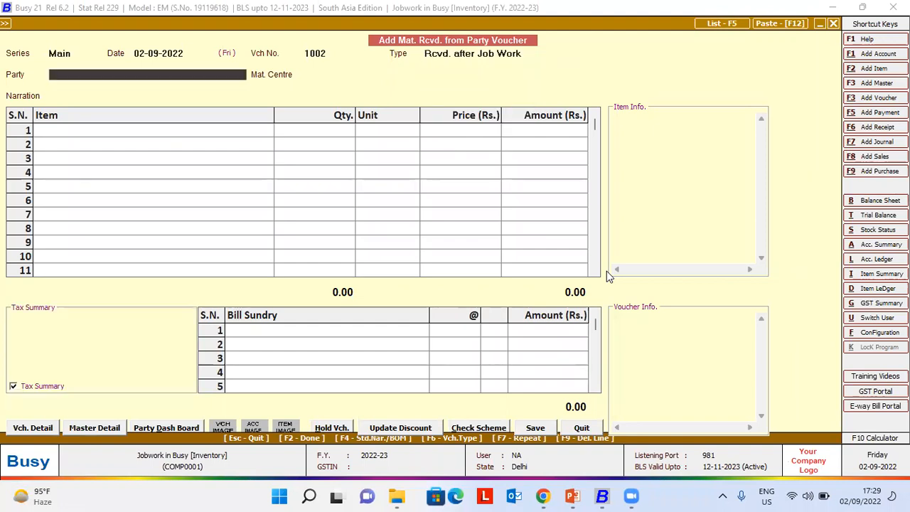
Choose Deewana Tailoring Works as the party and Main Store as the material centre of the receipt voucher
key(Down)
key(Down)
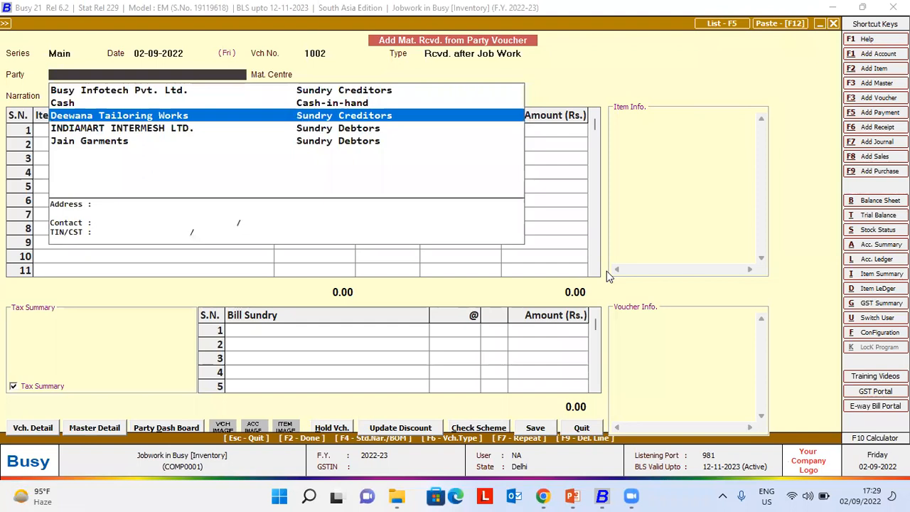
key(Return)
key(Return)
key(Return)
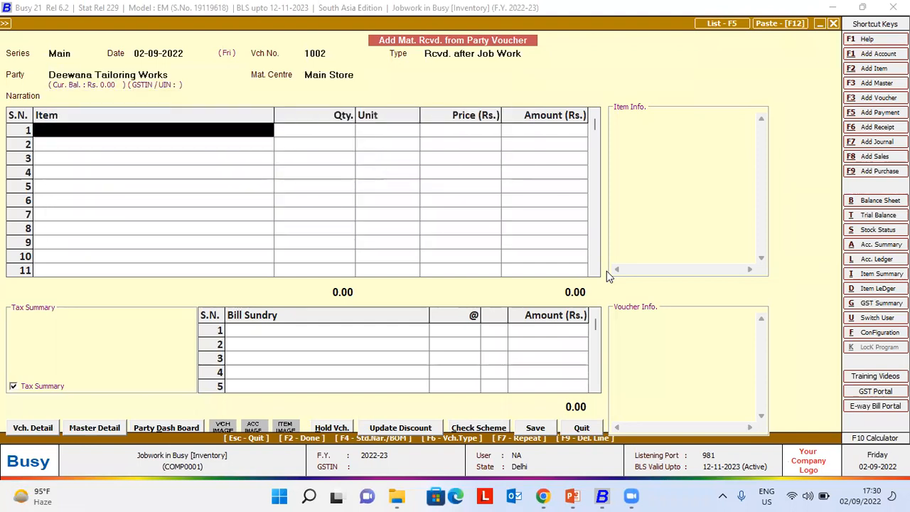
Enter Shirt with a quantity of 10 Pcs. as the item received in the receipt voucher
text(shirt)
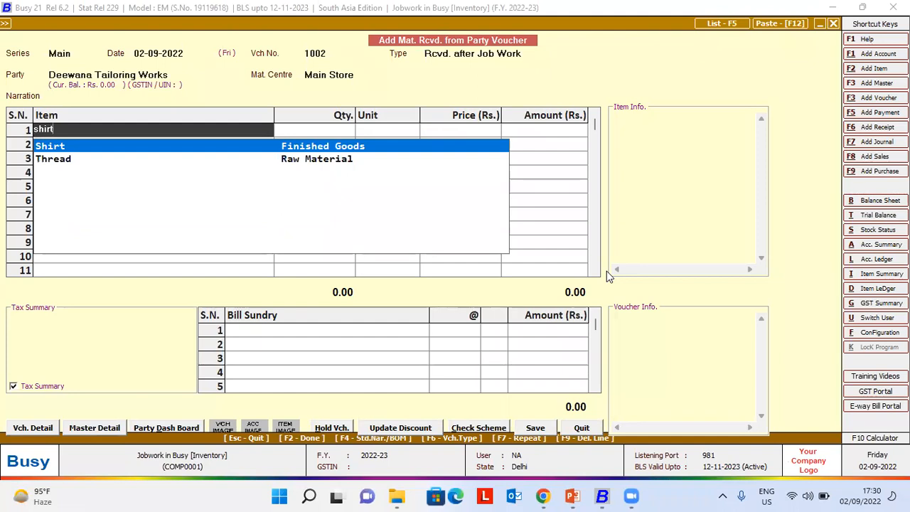
key(Return)
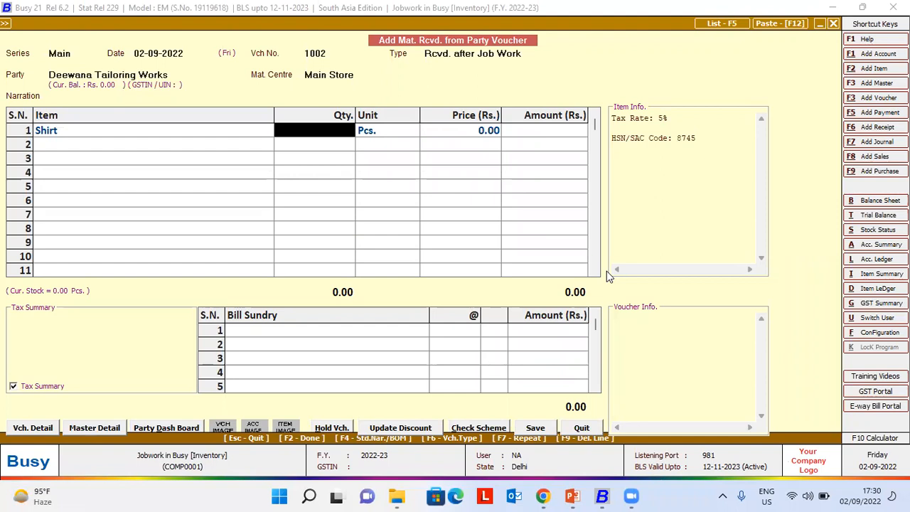
text(10)
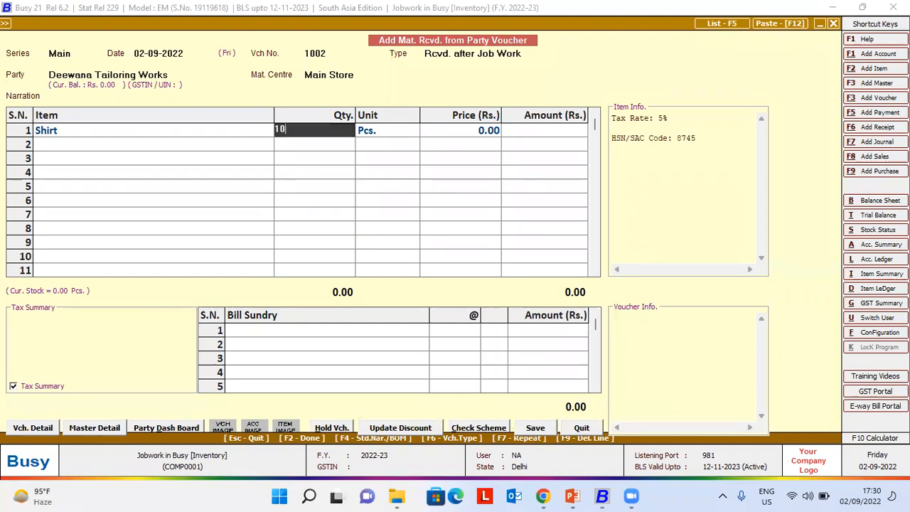
key(Return)
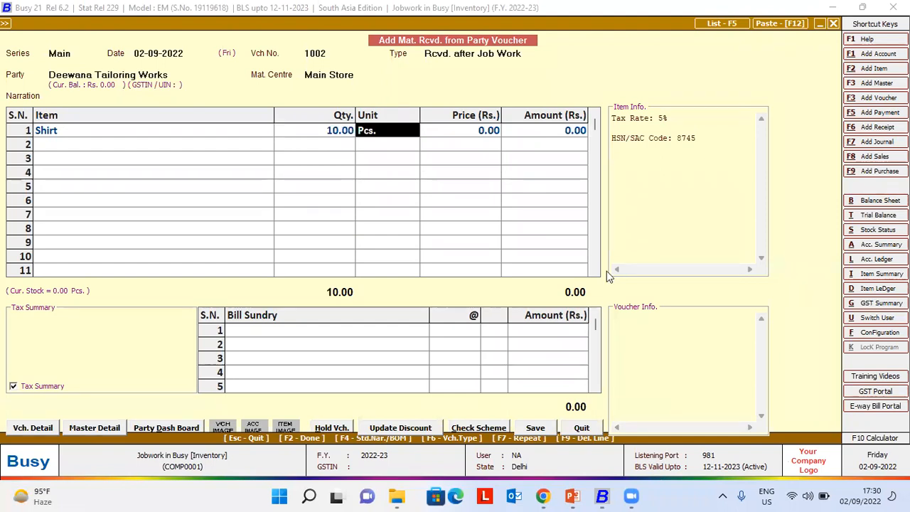
key(Return)
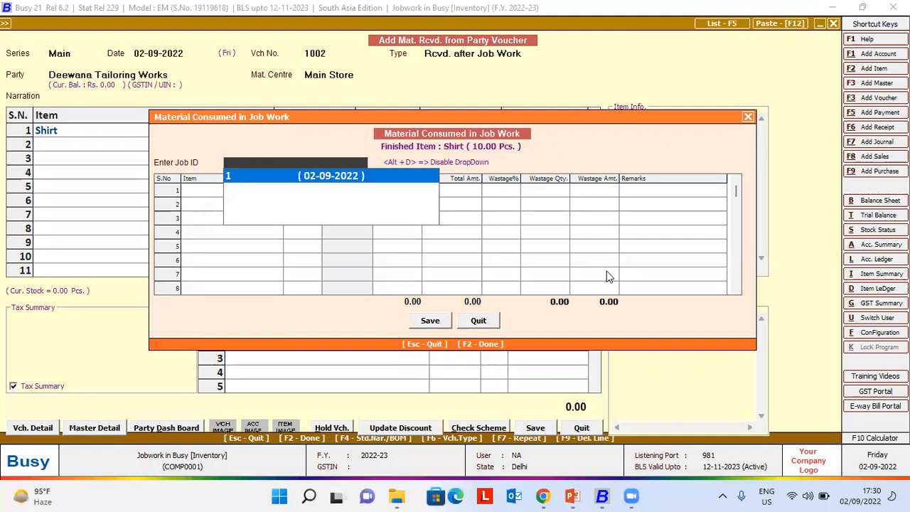
Pick job ID 1 for the material consumed in making the shirts and save the listed consumption
key(Return)
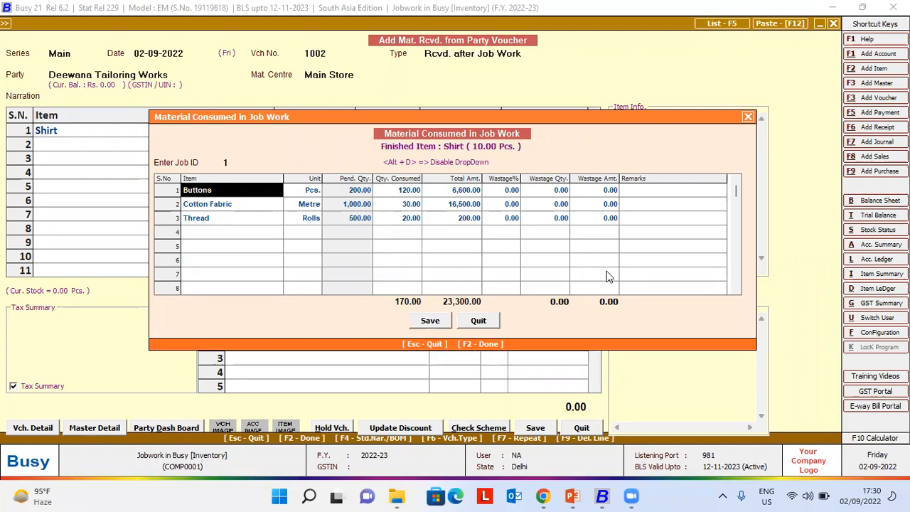
key(Return)
key(Return)
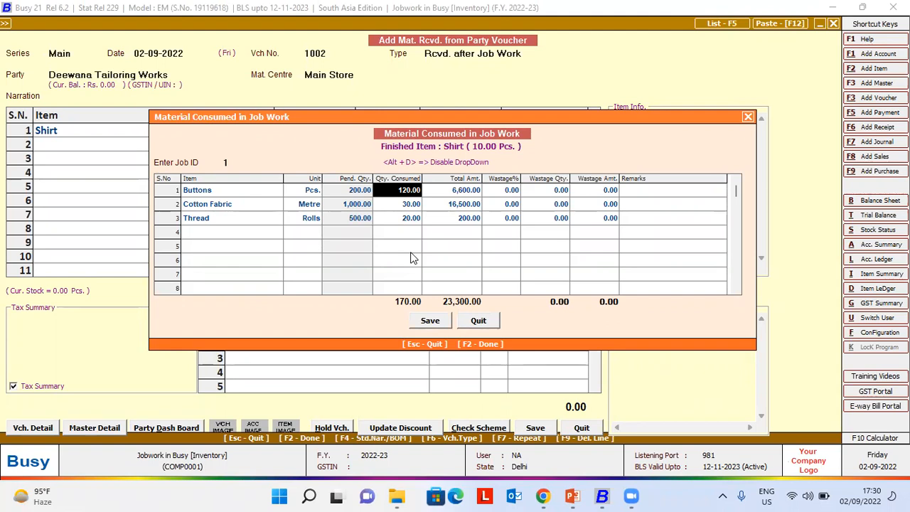
click(428, 321)
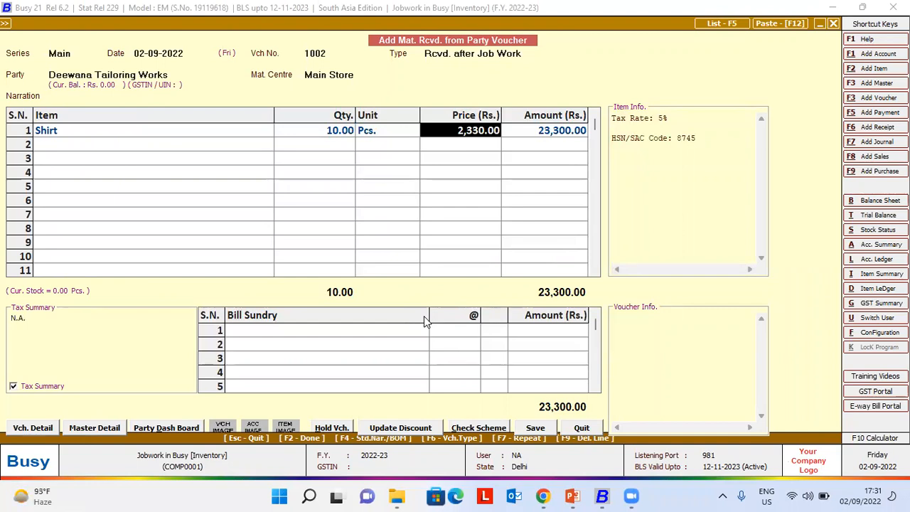
Finish the item list and add Tailoring Charges as a bill sundry at 350 per piece
key(Return)
key(Return)
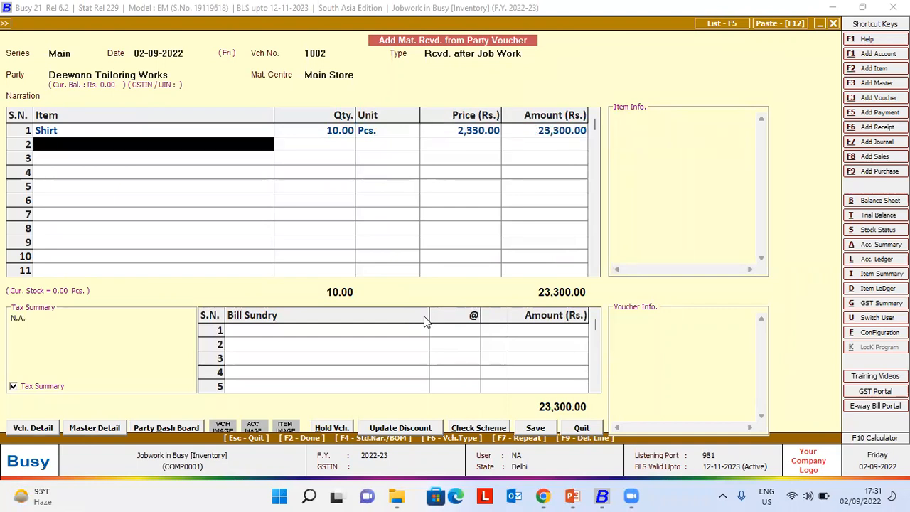
key(Return)
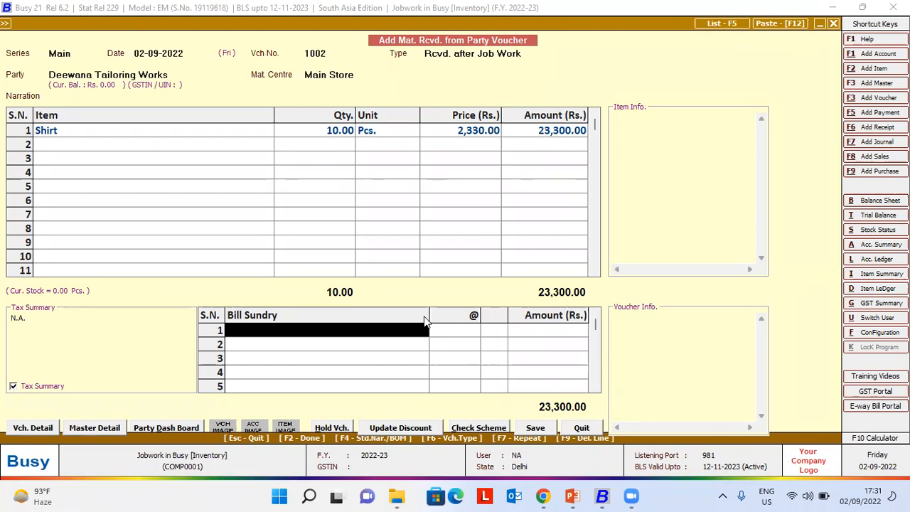
text(tailo)
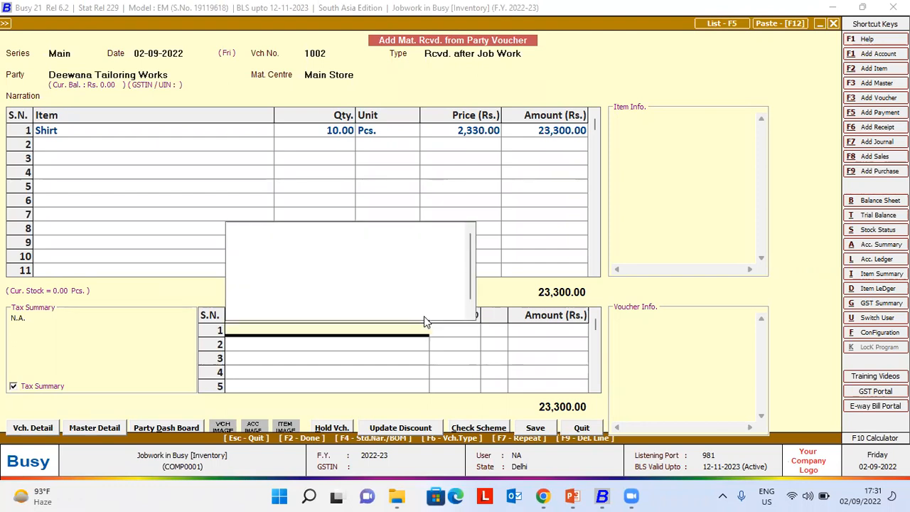
text(r)
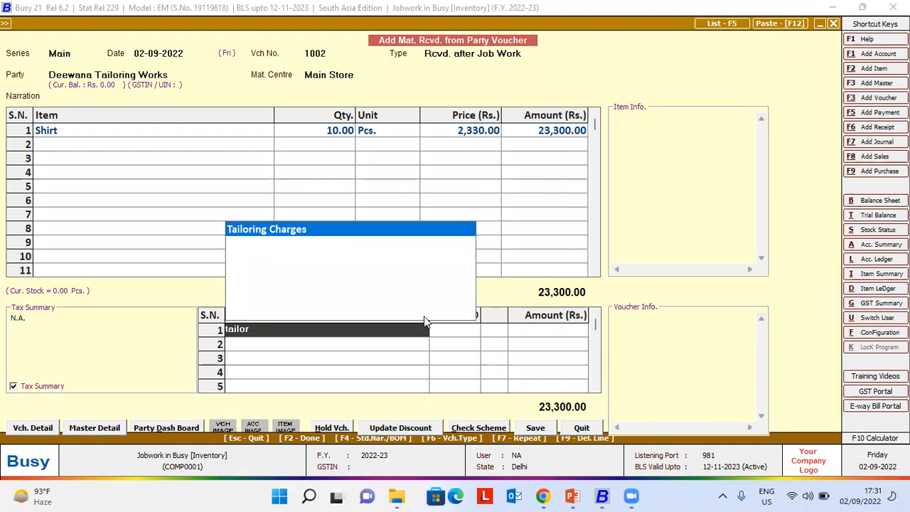
key(Return)
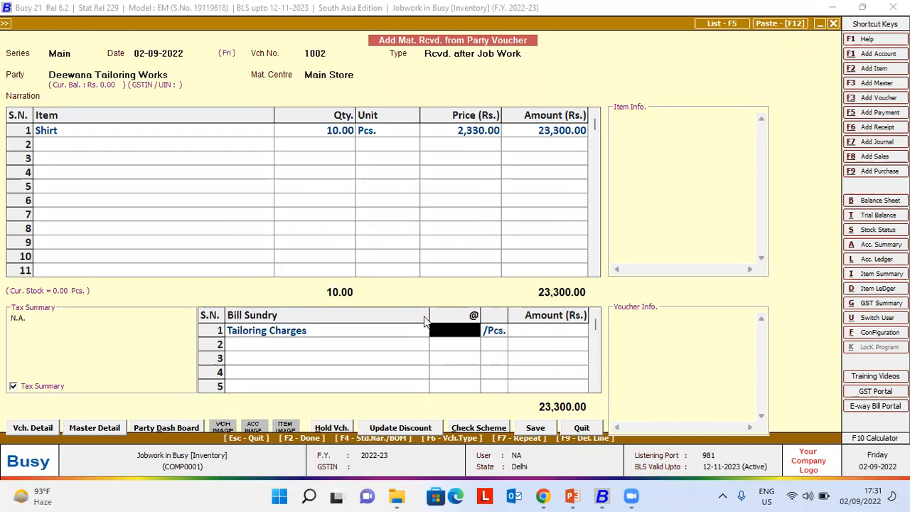
text(350)
key(Return)
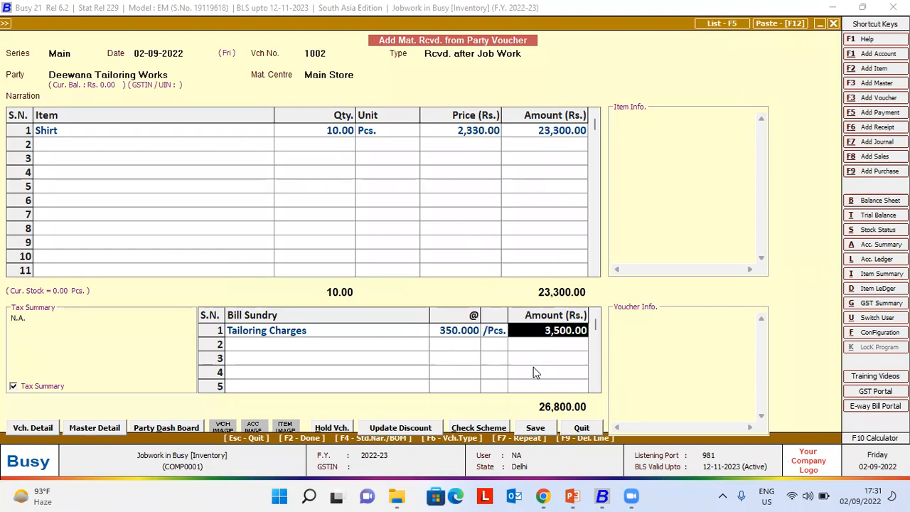
Complete the voucher entry and adjust the party's amount bill by bill as New Ref. 1002
key(F2)
key(Return)
key(Return)
key(Return)
key(Return)
key(Return)
key(Return)
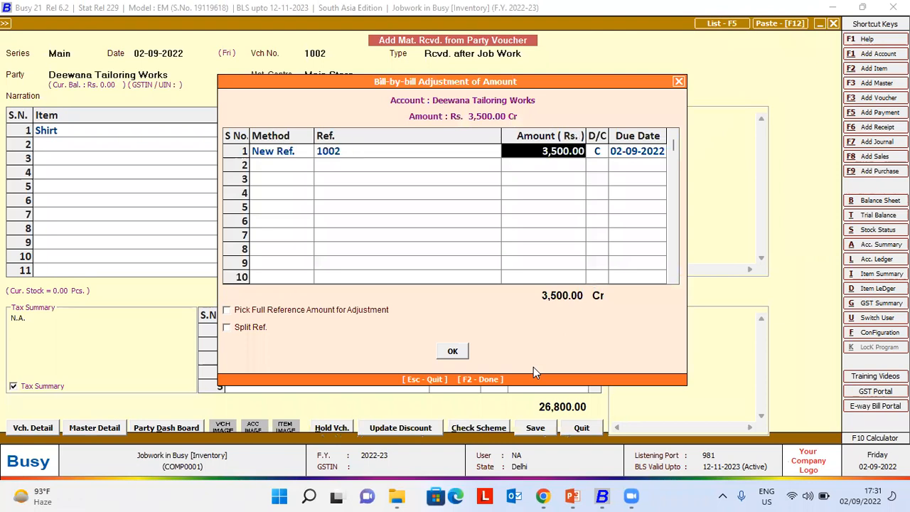
key(F2)
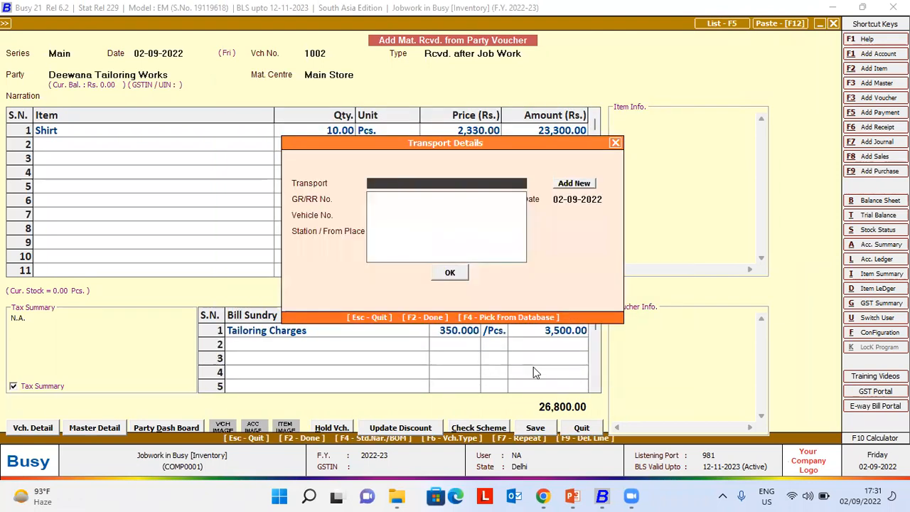
Save the material received voucher without transport details and close voucher entry
key(Return)
key(Return)
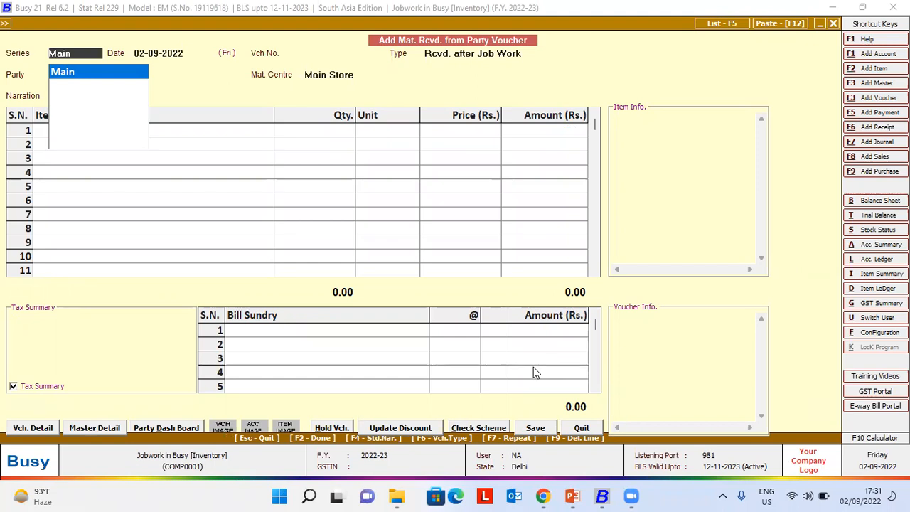
key(Escape)
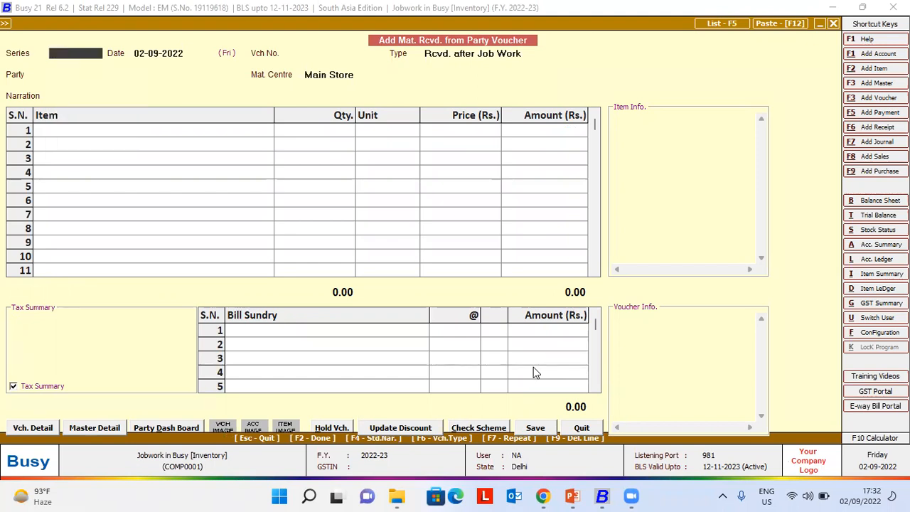
key(Escape)
key(Escape)
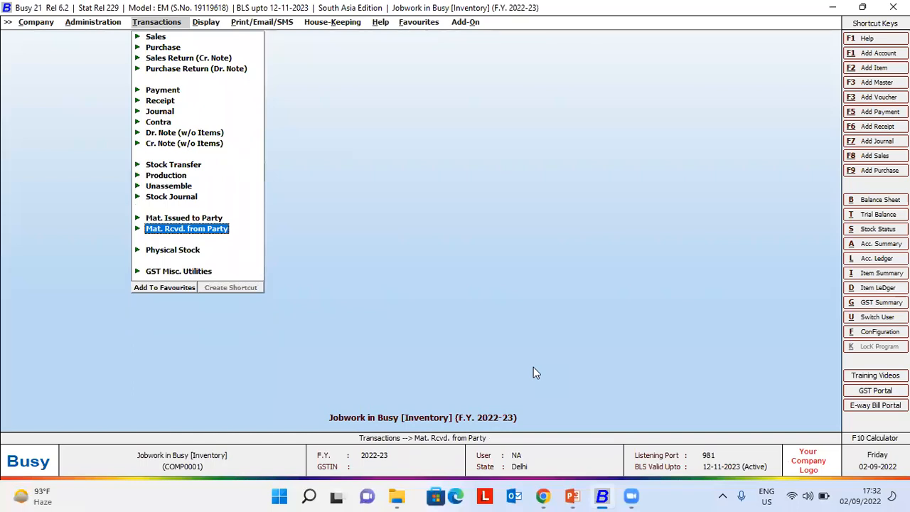
key(Escape)
key(Right)
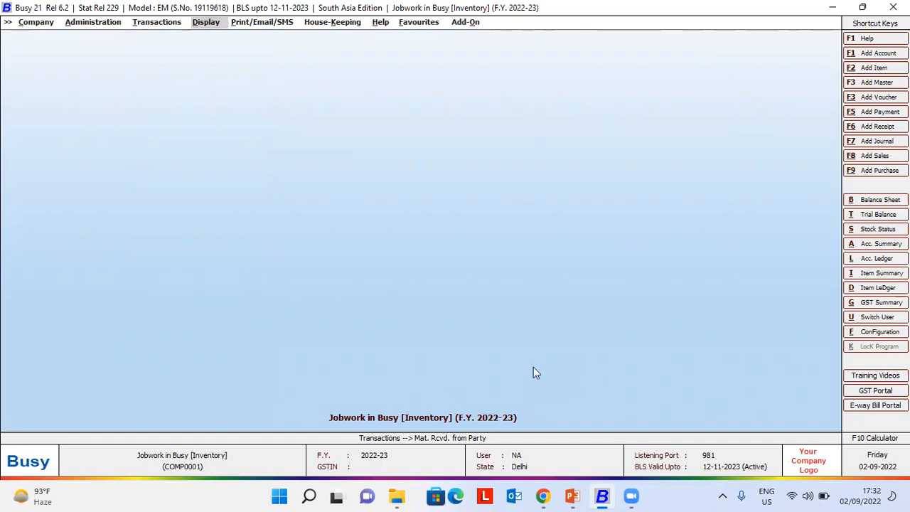
text(l)
text(de)
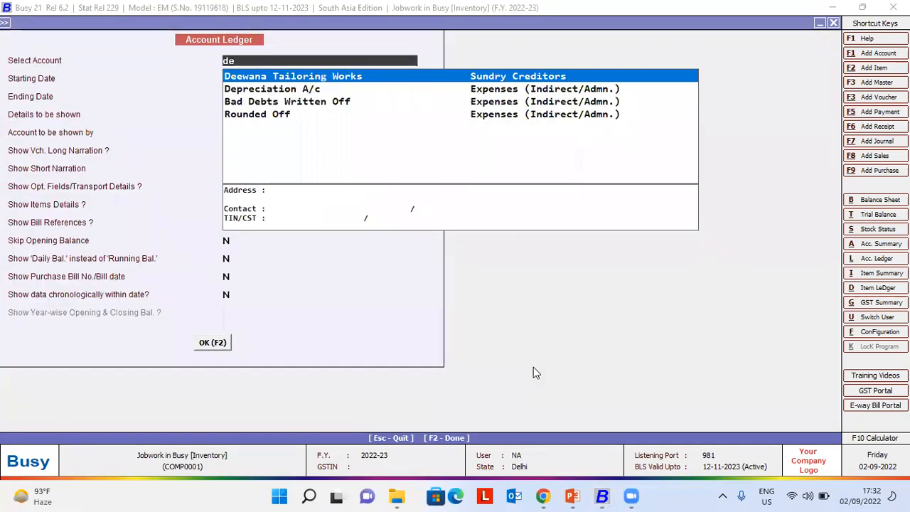
key(Return)
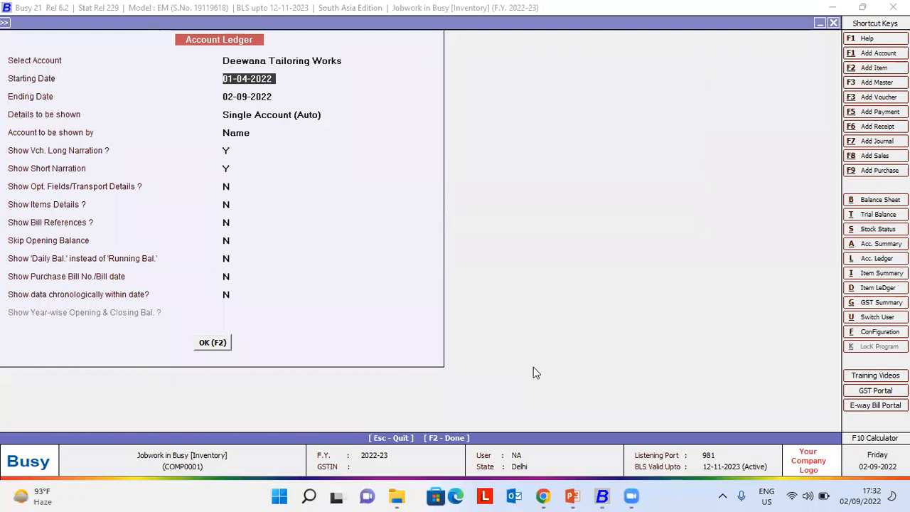
key(Escape)
key(Escape)
key(Escape)
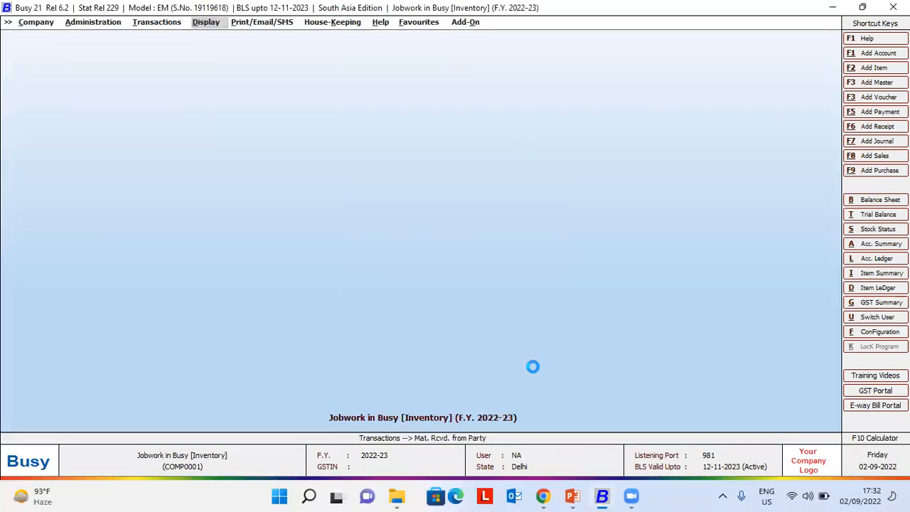
View the account ledger of Deewana Tailoring Works up to 02-09-2022, and close it
text(l)
text(de)
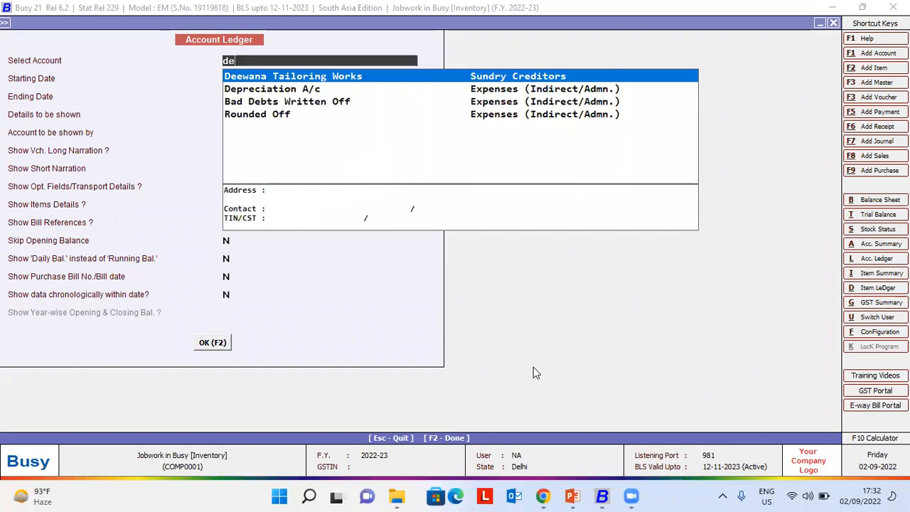
key(Return)
key(F2)
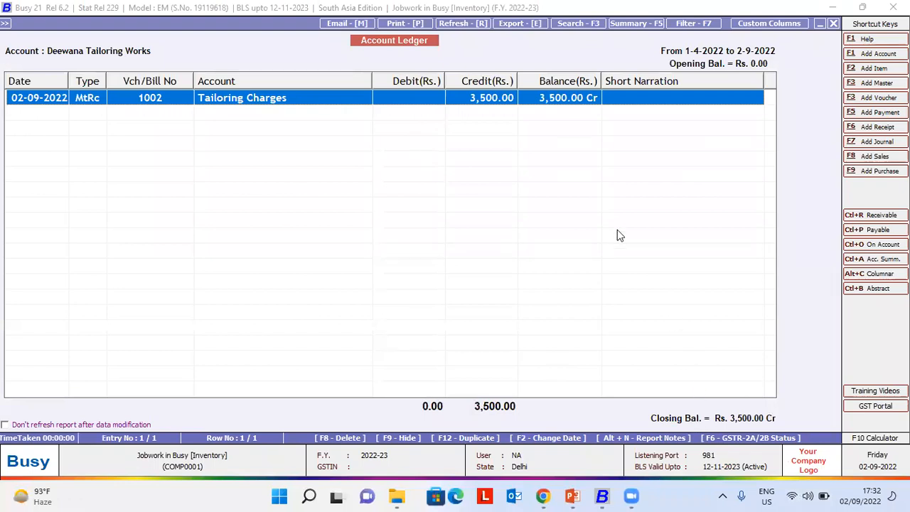
key(Escape)
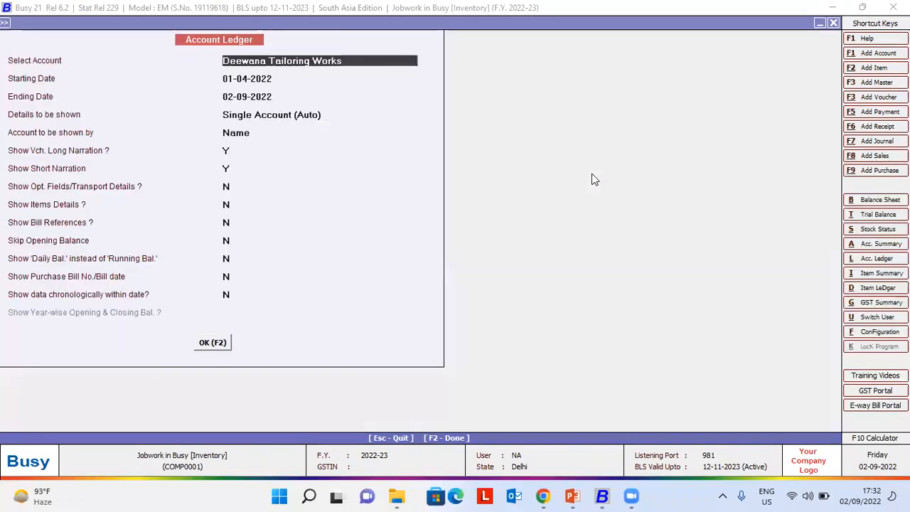
key(Escape)
key(l)
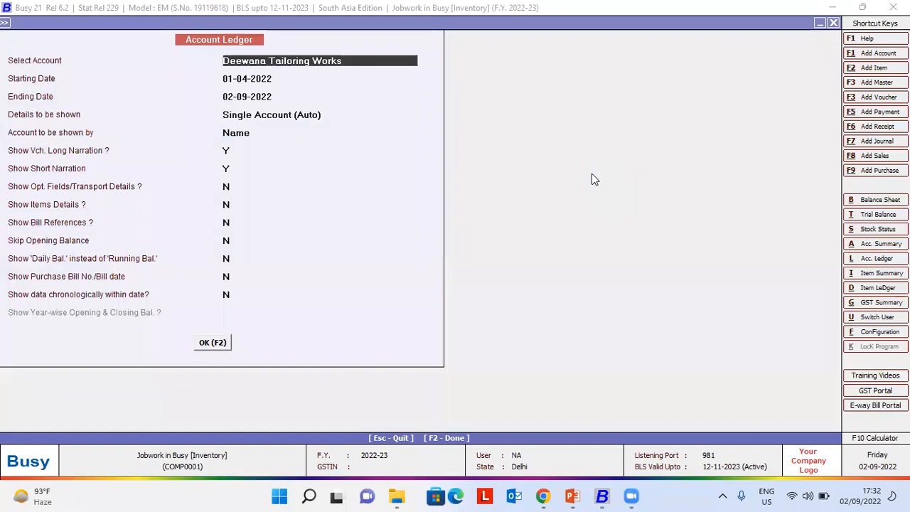
key(Escape)
key(Escape)
key(Escape)
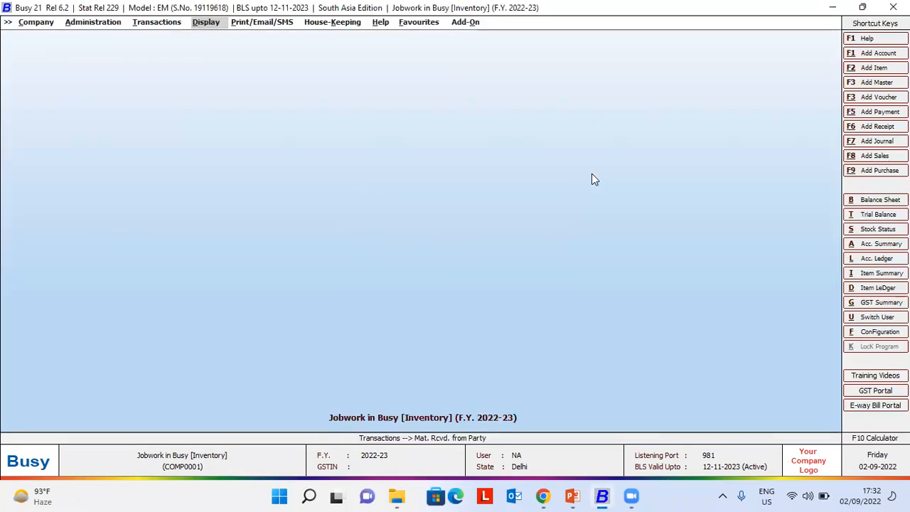
Open the Pending Job Items report for out-side job work
key(Return)
key(Down)
key(s)
key(Down)
key(Down)
key(Down)
key(Down)
key(Down)
key(Up)
key(Up)
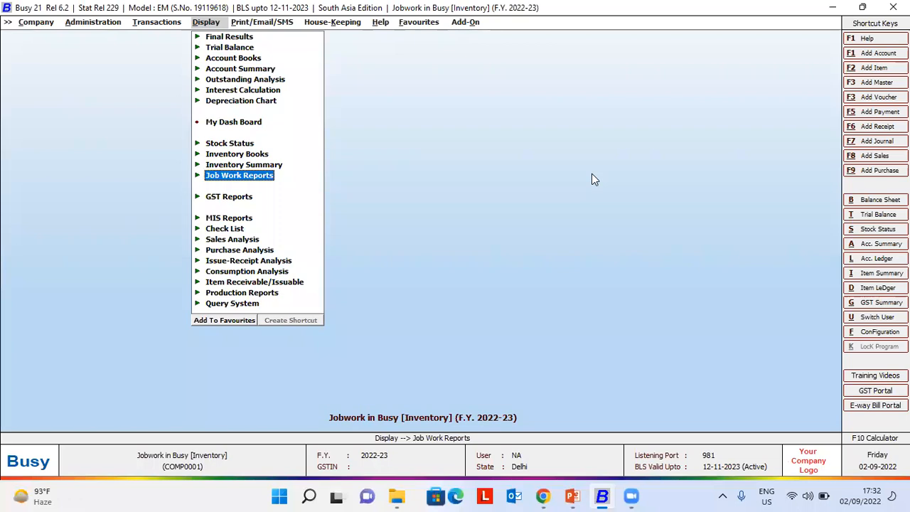
key(Return)
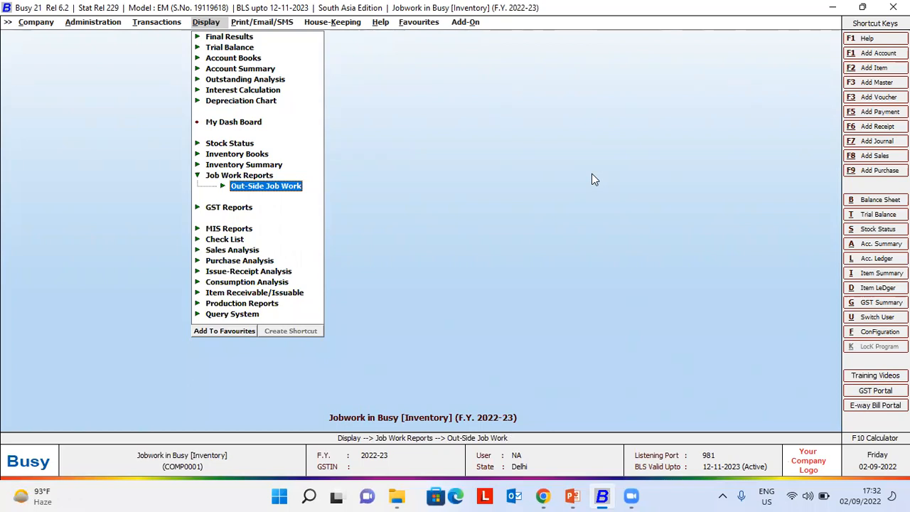
key(Return)
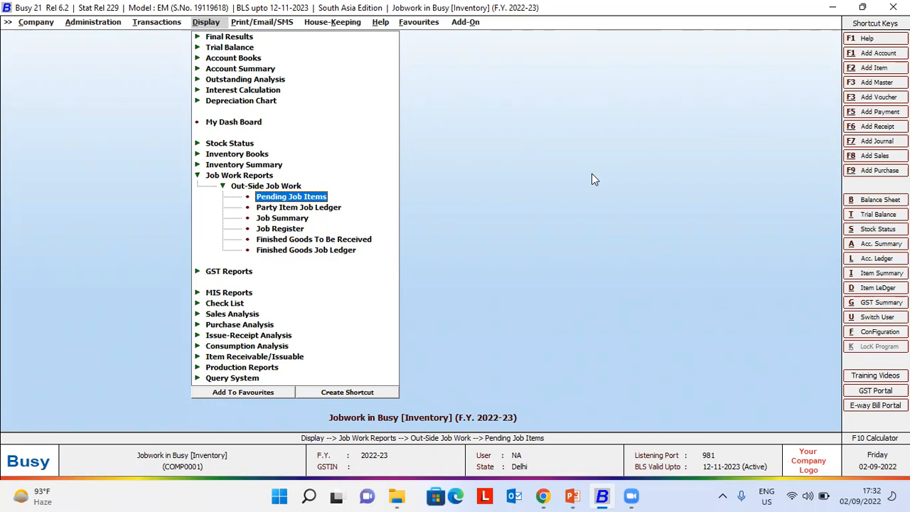
key(Return)
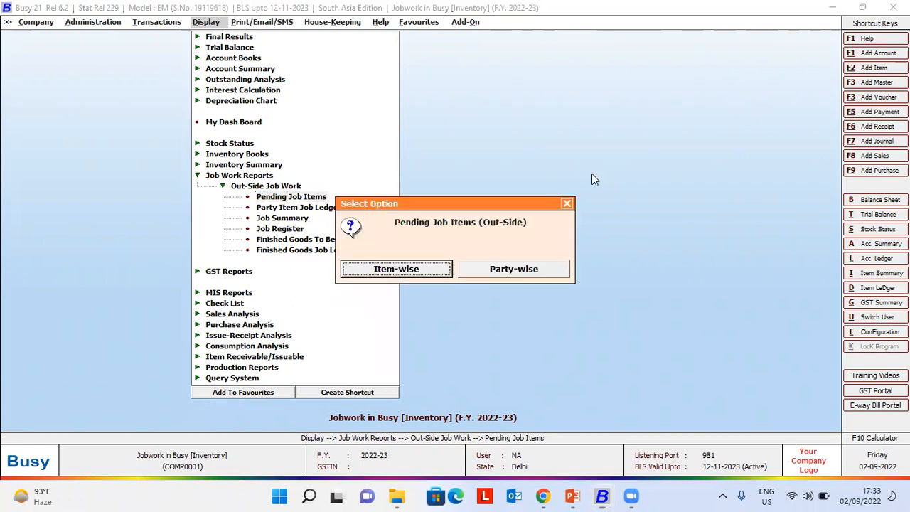
key(Right)
key(Return)
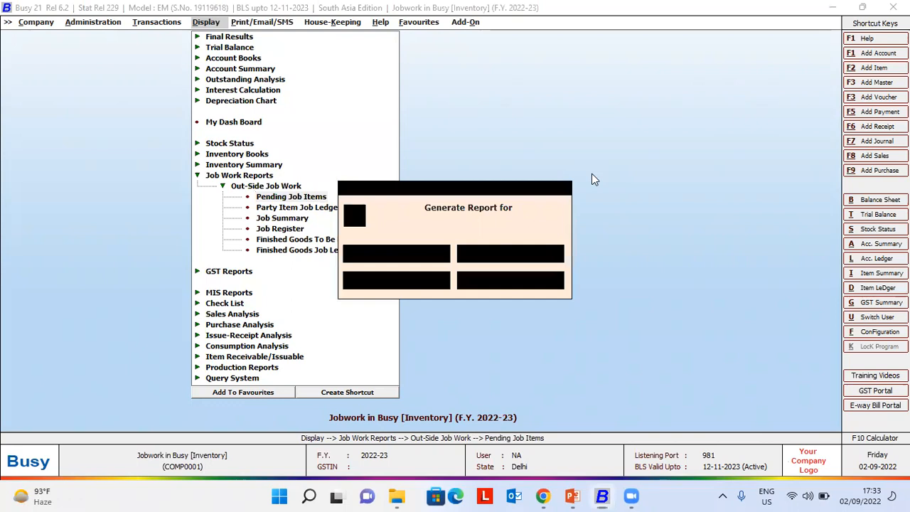
key(Escape)
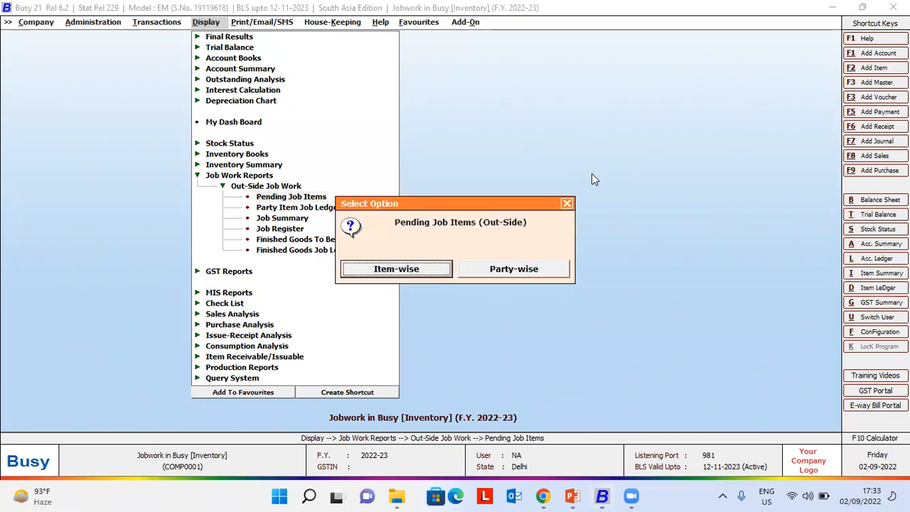
Generate the item-wise Pending Job Items report for all items, limited to Job ID 1, as of 02-09-2022
key(Return)
key(Right)
key(Right)
key(Return)
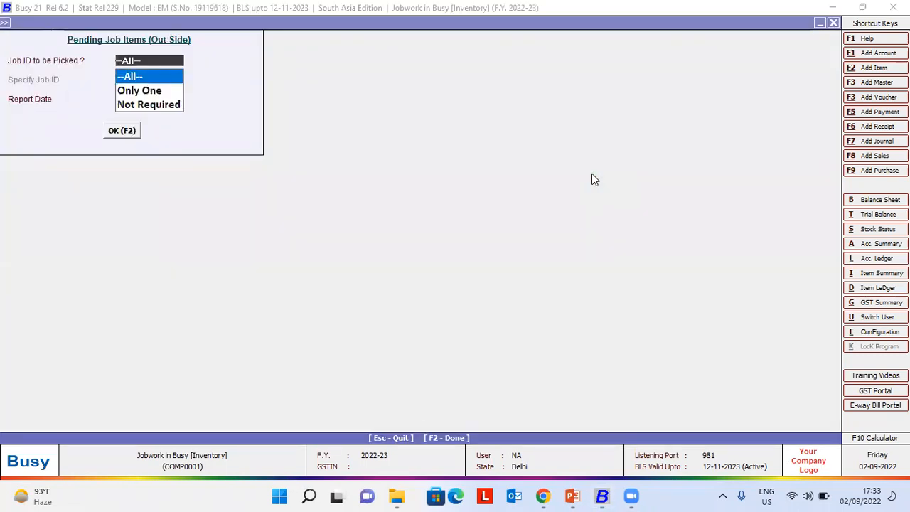
key(Return)
key(Up)
key(Down)
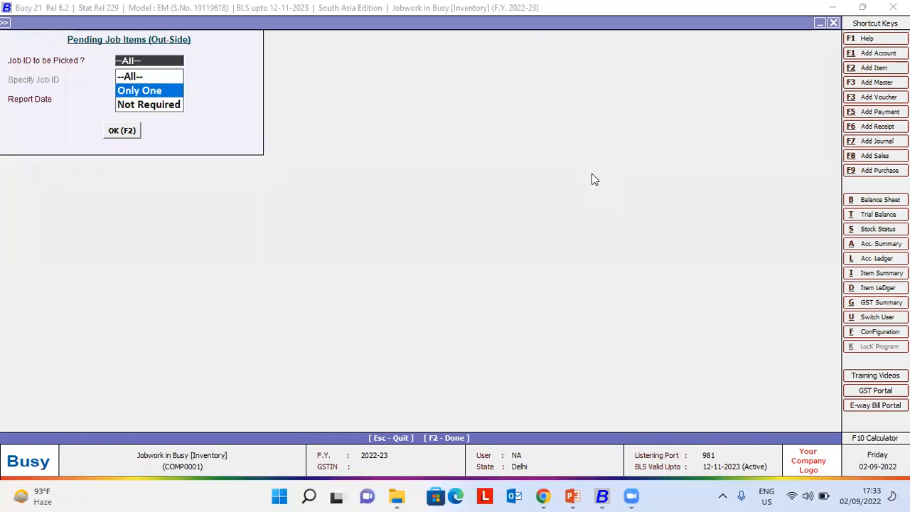
key(Return)
text(1)
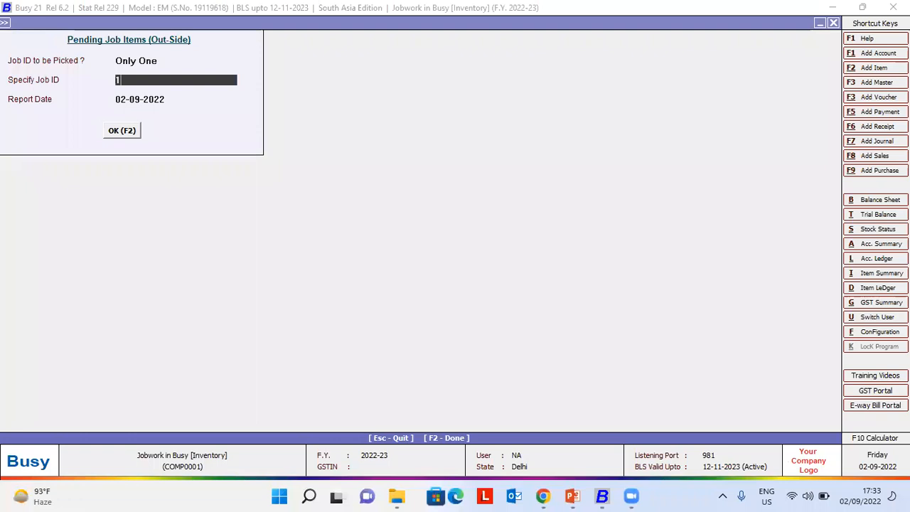
key(Return)
key(Return)
key(Return)
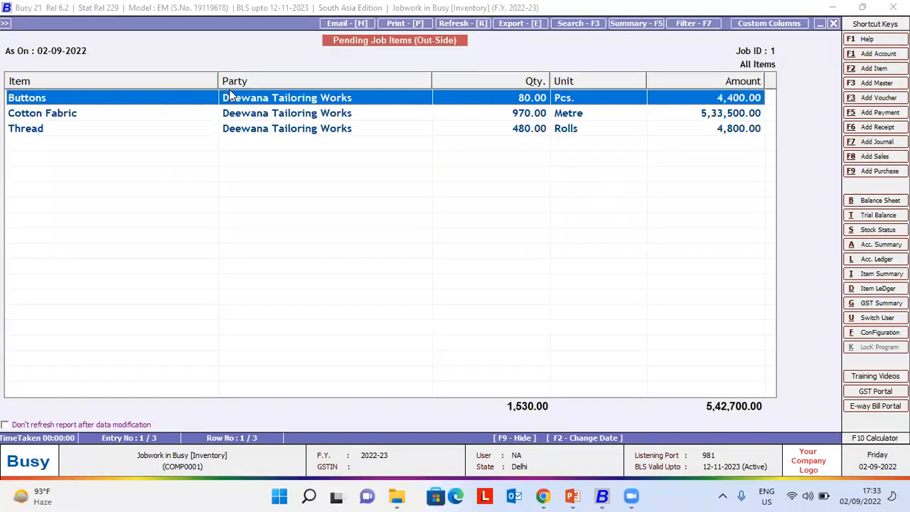
Narrow the Item column of the pending job items report, and close the report with its selection prompts
drag(218, 81, 134, 81)
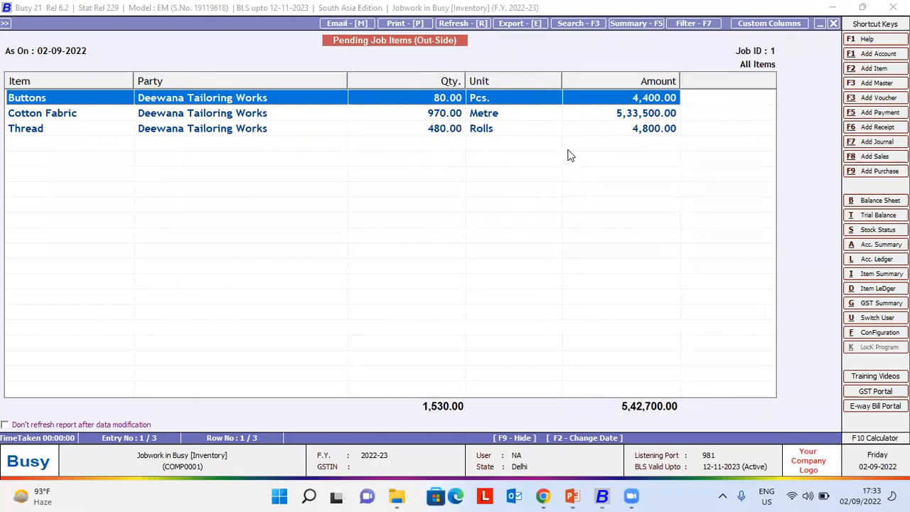
key(Escape)
key(Escape)
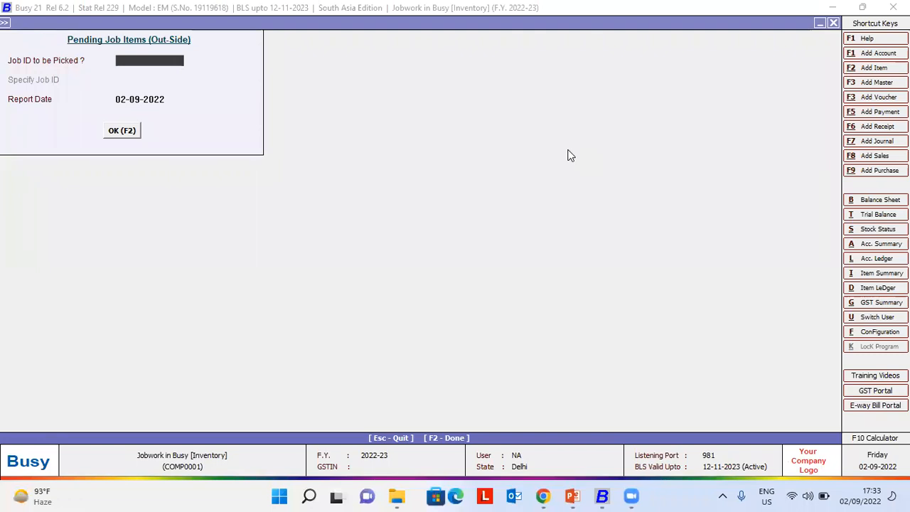
key(Escape)
key(Escape)
key(Escape)
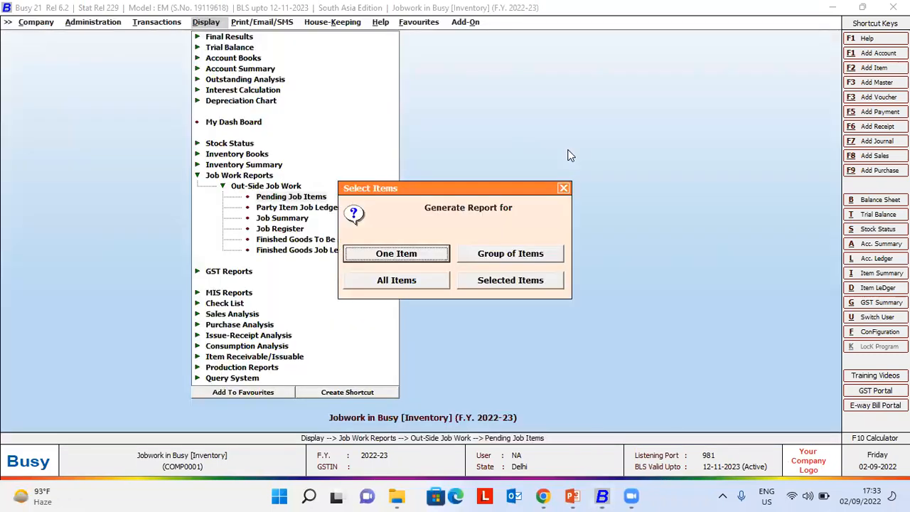
Open the out-side Job Summary report, party-wise for all parties
key(Down)
key(Down)
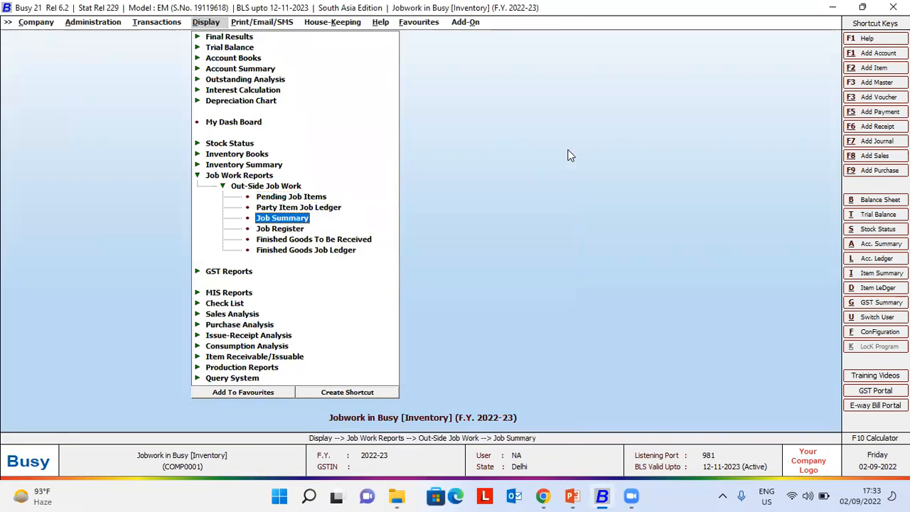
key(Return)
key(Right)
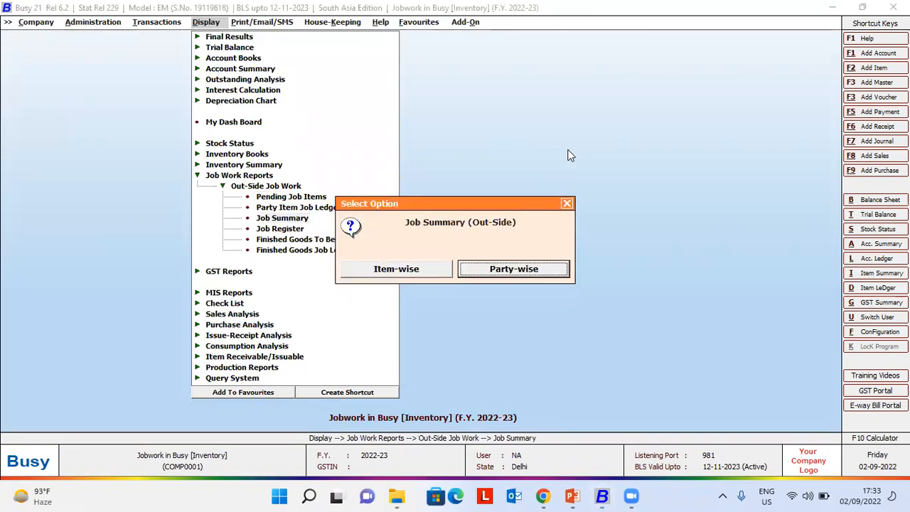
key(Return)
key(Right)
key(Right)
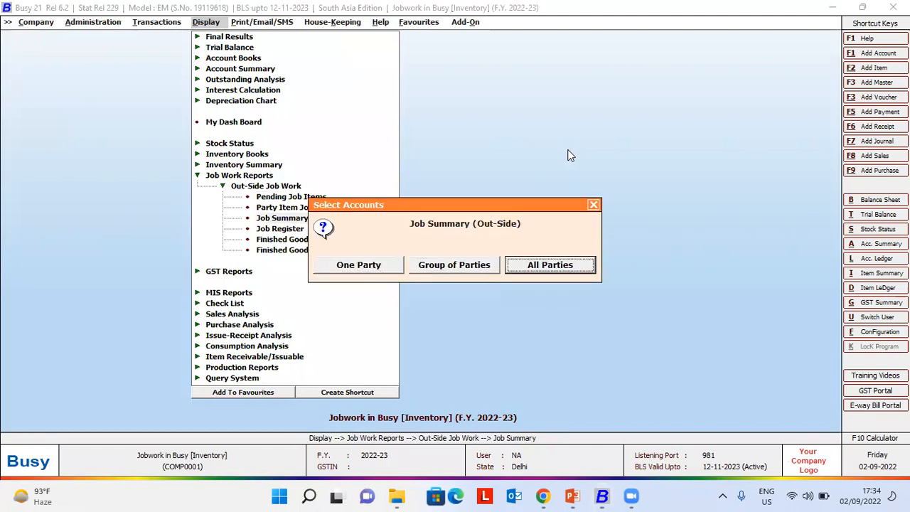
key(Return)
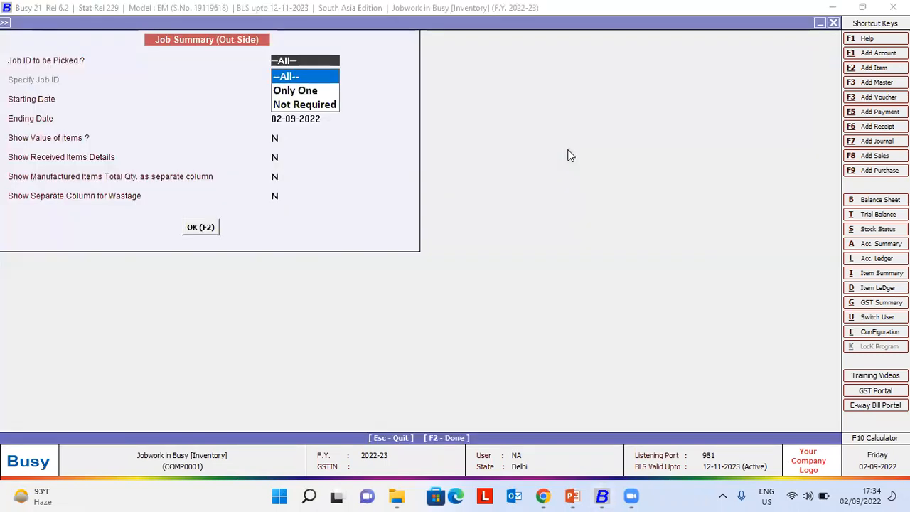
Generate the Job Summary for all job IDs from 01-04-2022 to 02-09-2022, with received item details and a separate manufactured quantity column
key(Return)
key(Return)
key(Return)
key(Return)
text(Y)
key(Return)
text(Y)
key(Return)
key(Return)
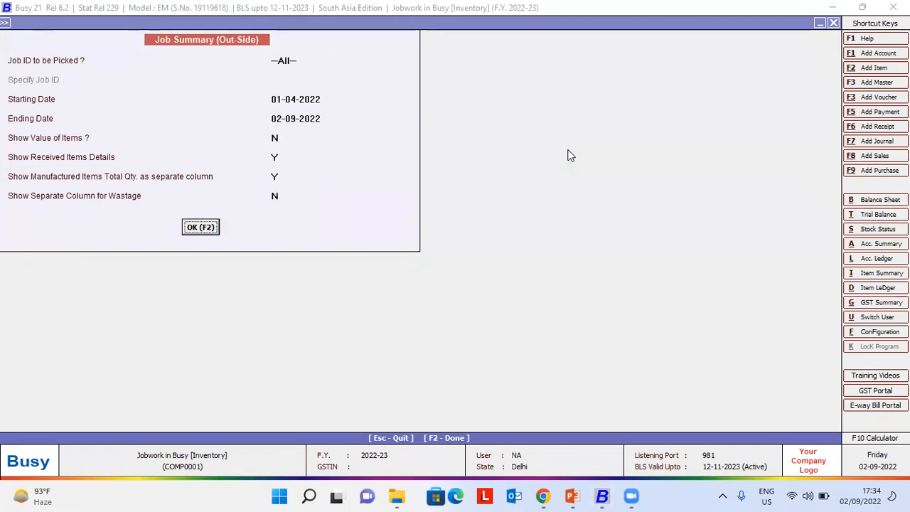
key(Return)
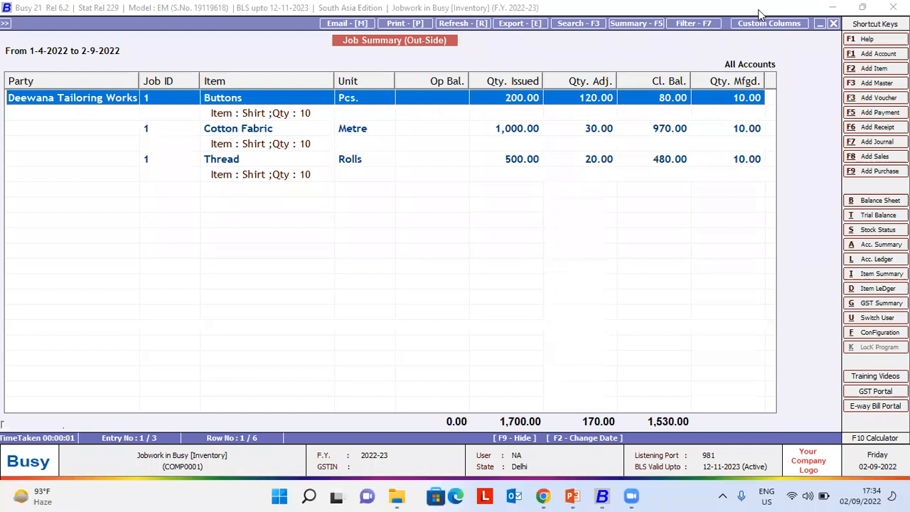
Close the Job Summary report and leave the job work reports
key(Escape)
key(Escape)
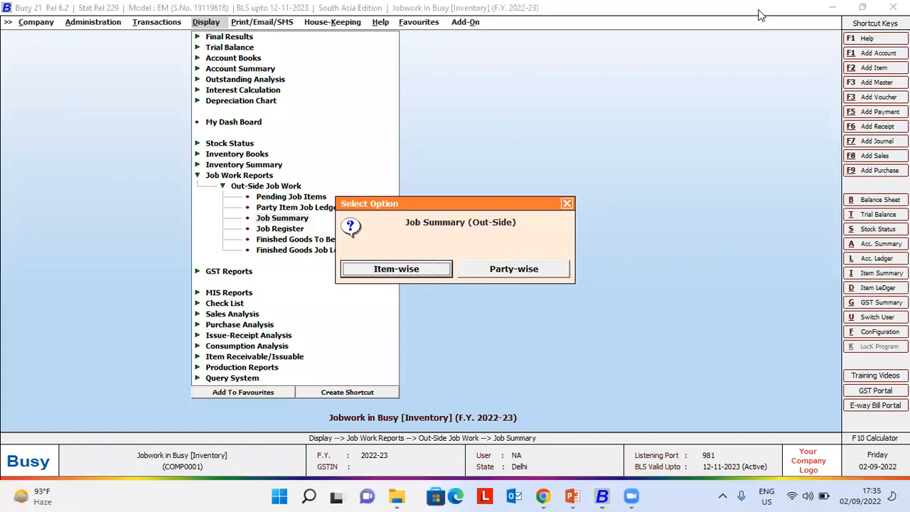
key(Escape)
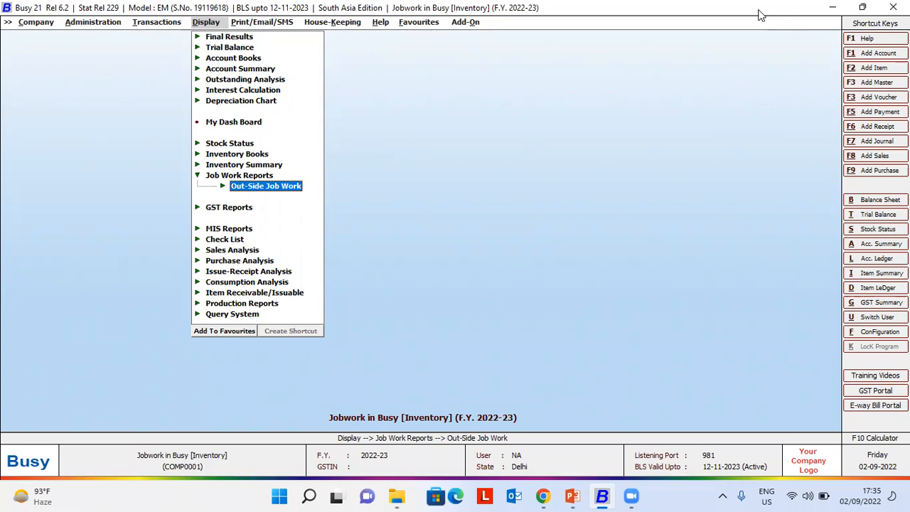
key(Escape)
key(Escape)
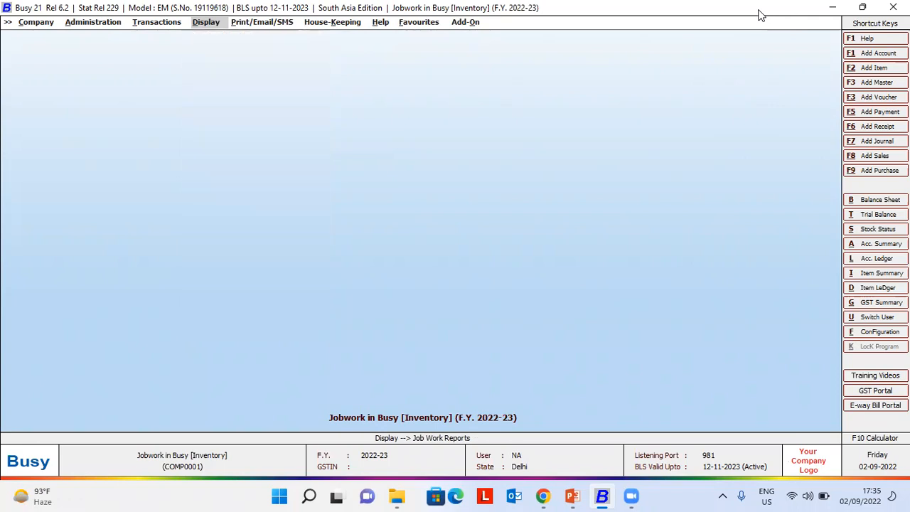
Open the Job Entries Configuration in the Inventory section of Features / Options
key(Left)
key(Left)
key(Return)
key(Down)
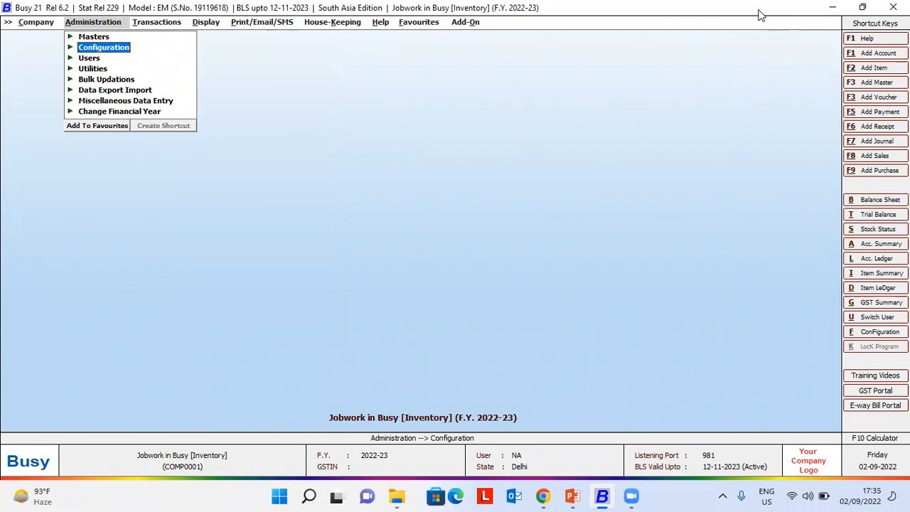
key(Return)
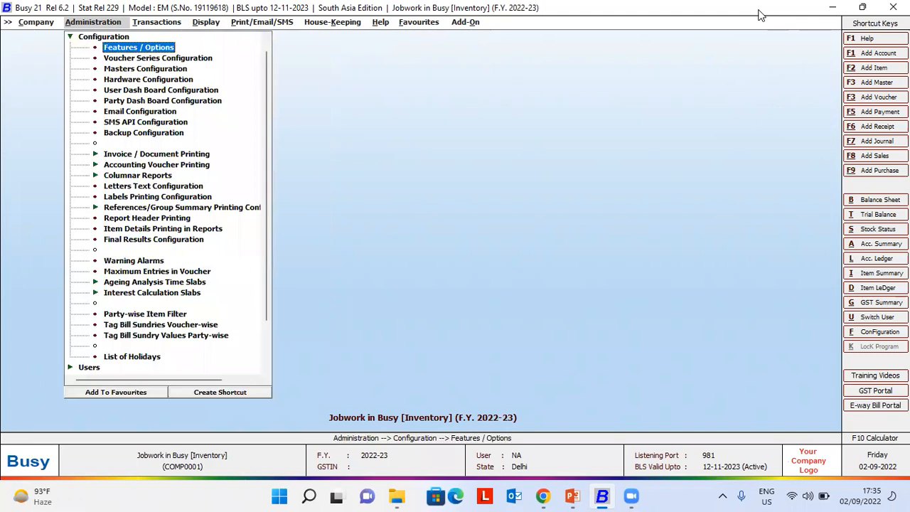
key(Return)
key(Down)
key(Down)
key(Down)
key(Return)
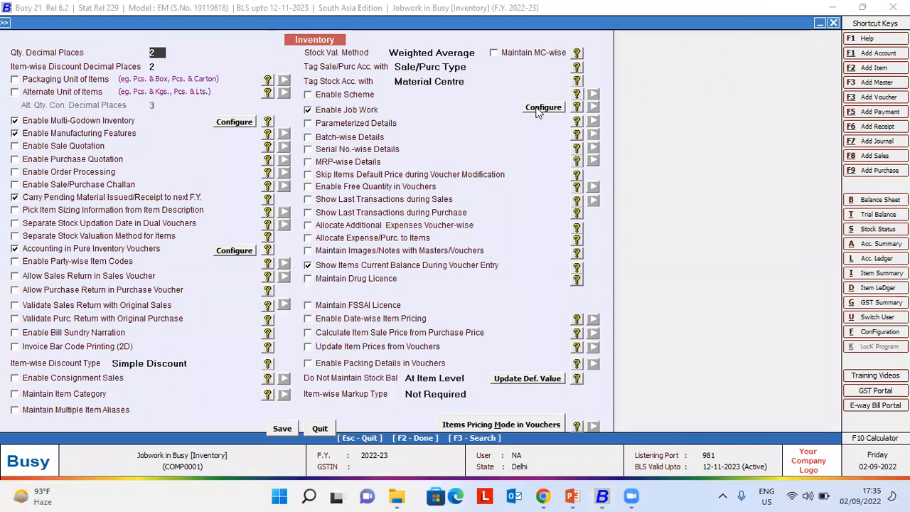
click(538, 110)
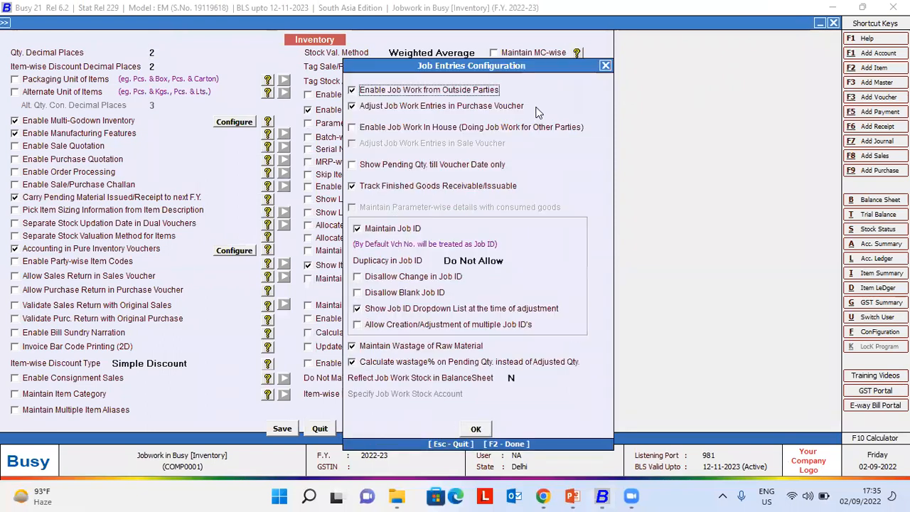
Enable in-house job work for other parties and adjustment of job work entries in the sale voucher, and save the configuration
click(439, 129)
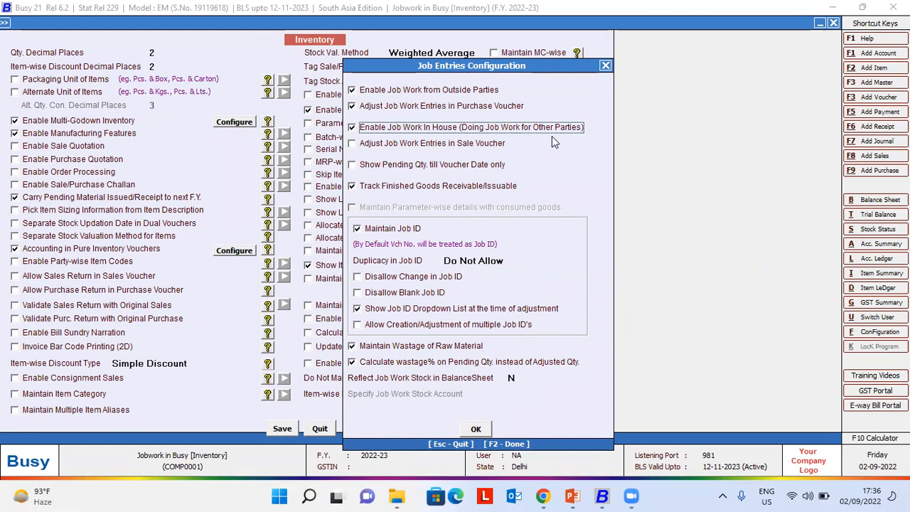
click(437, 145)
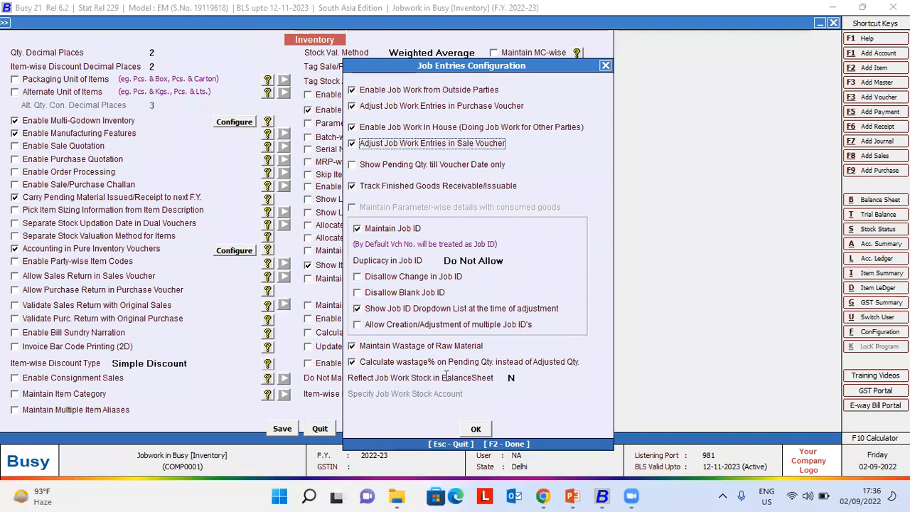
key(Escape)
key(Escape)
key(Return)
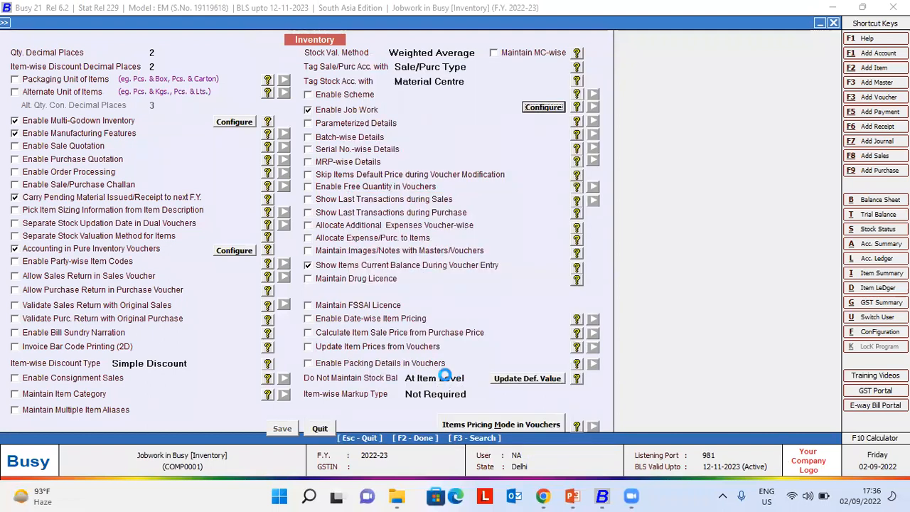
key(Escape)
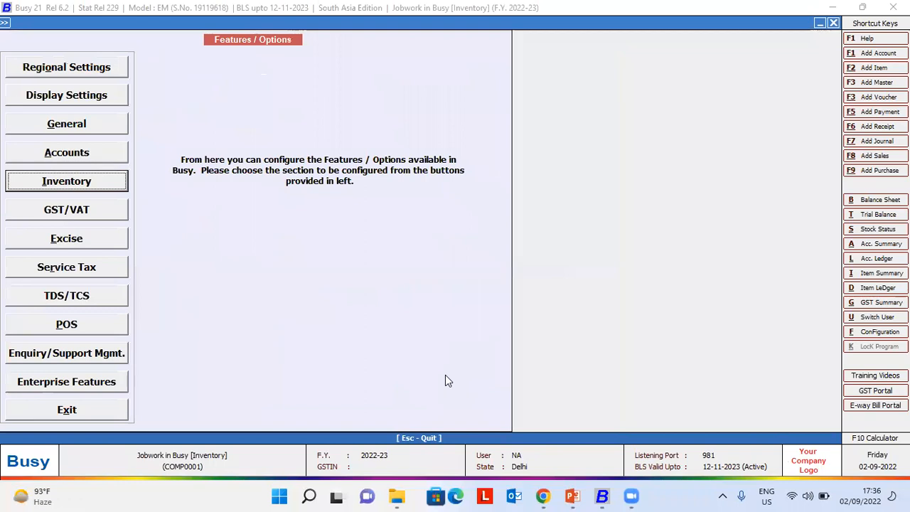
key(Escape)
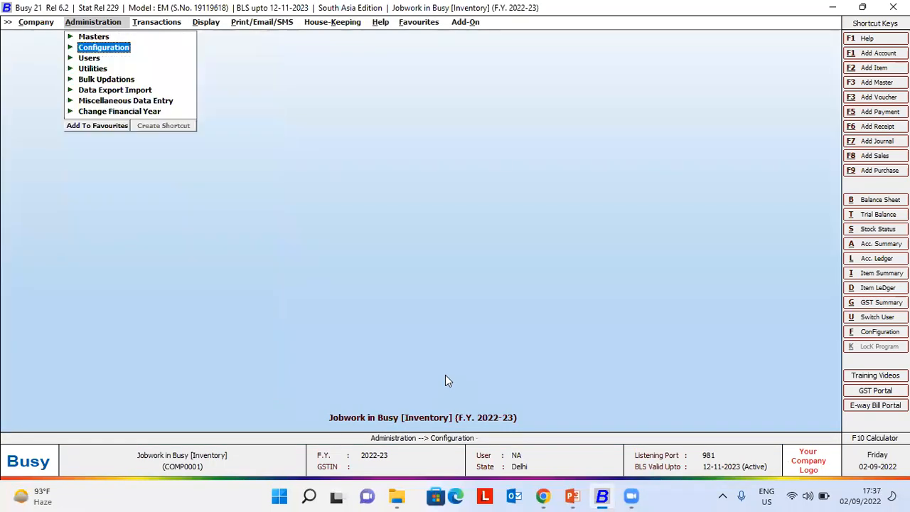
View the account master of Jain Garments, and close it without changes
key(Up)
key(Return)
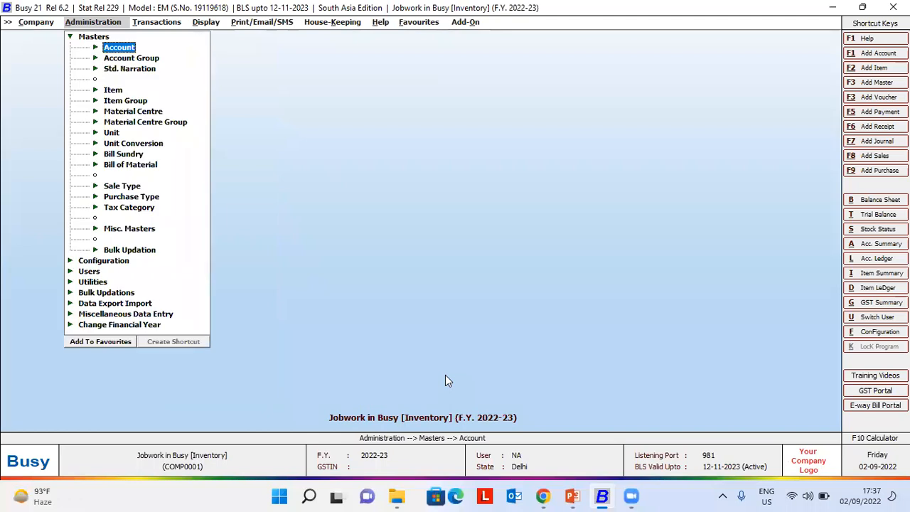
key(Return)
key(Down)
key(Return)
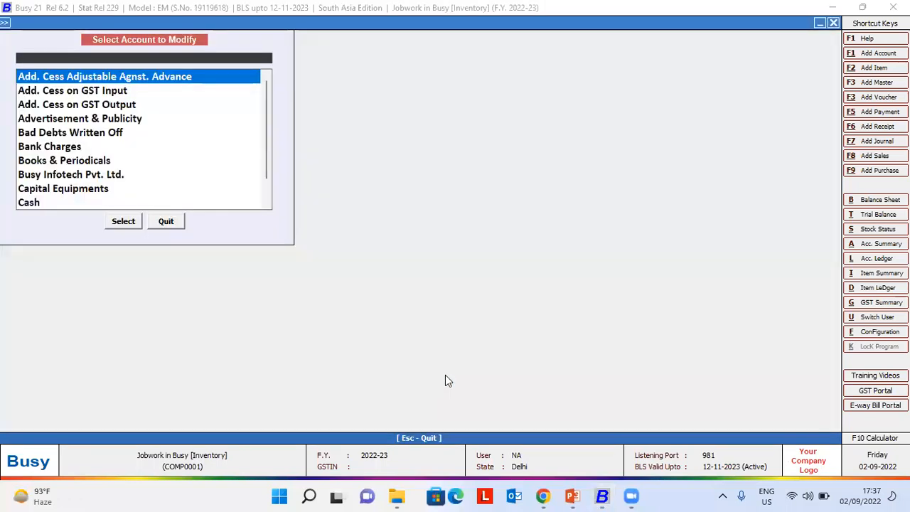
text(jain)
key(Return)
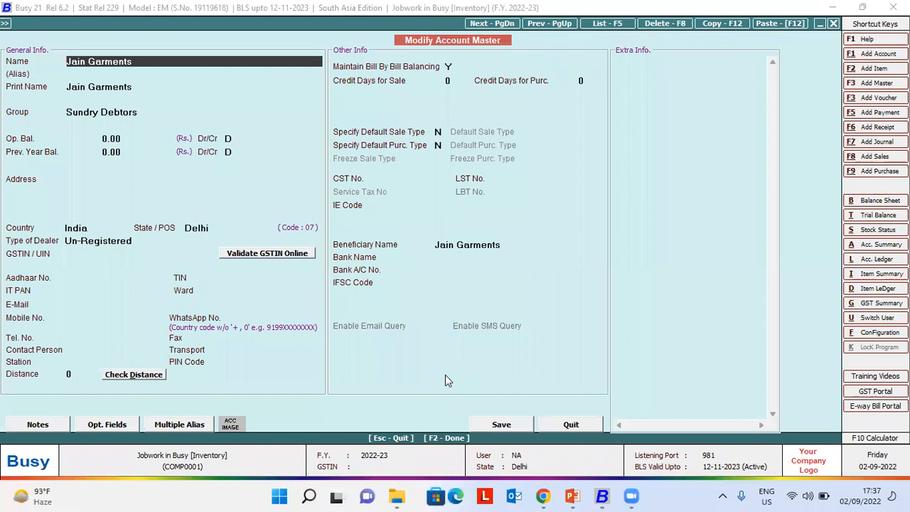
key(BackSpace)
key(Escape)
key(Escape)
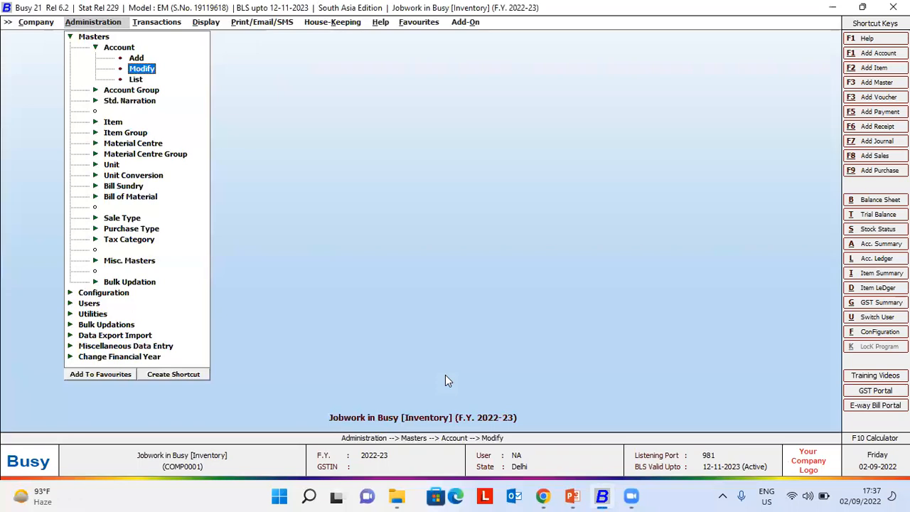
Check the list of item masters for the Shirt item, and close the list
key(Escape)
key(Down)
key(Down)
key(Down)
key(Return)
key(Down)
key(Return)
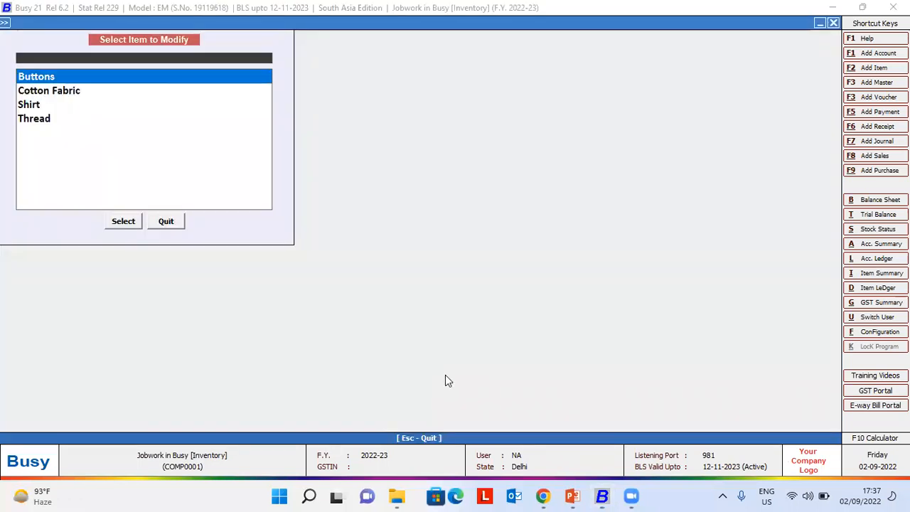
key(Down)
key(Down)
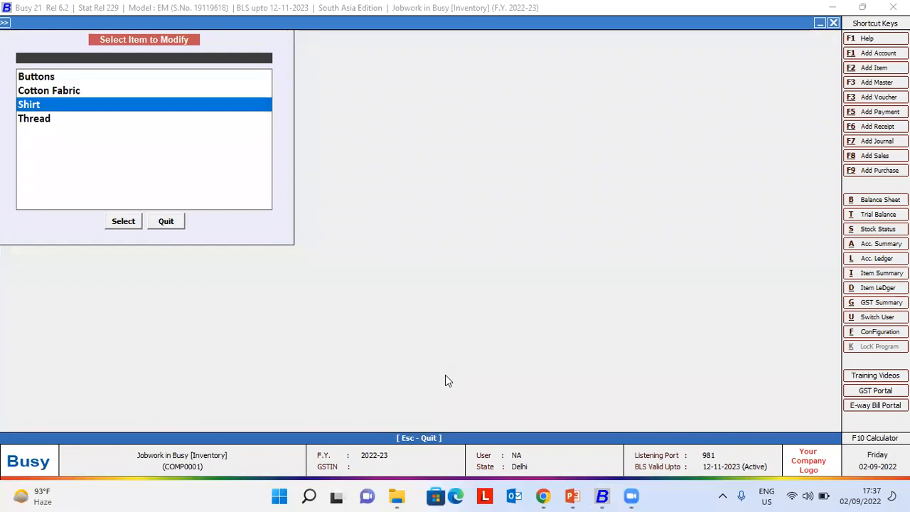
key(Escape)
View the Tailoring Charges bill sundry master, and close it without changes
key(Down)
key(Down)
key(Down)
key(Down)
key(Down)
key(Down)
key(Return)
key(Down)
key(Return)
text(tailor)
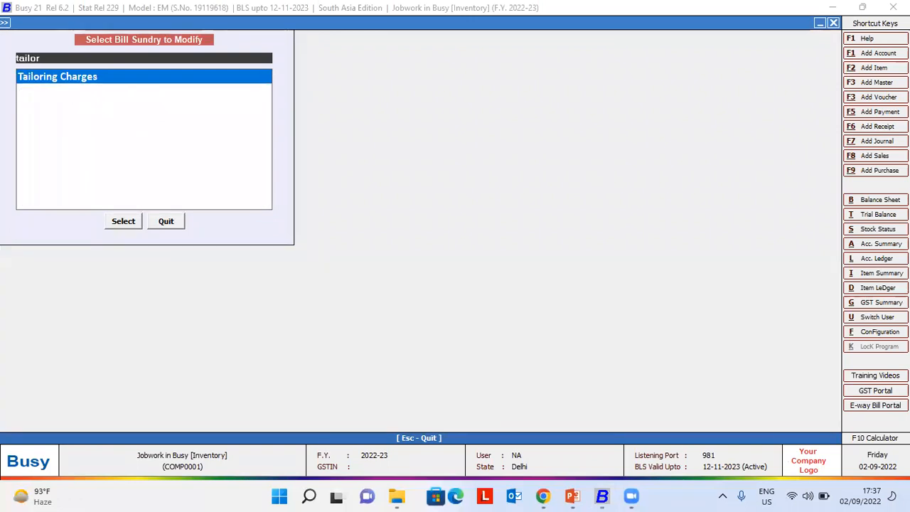
key(Return)
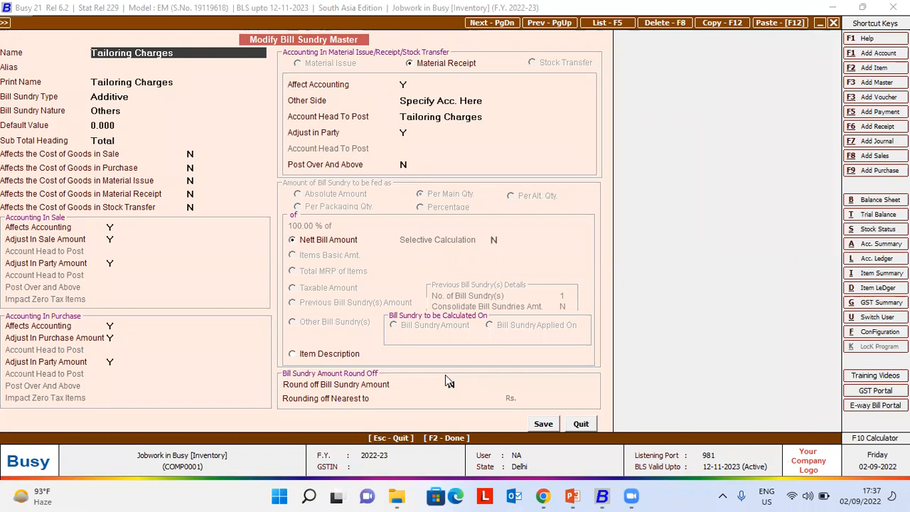
key(Escape)
key(Escape)
key(Escape)
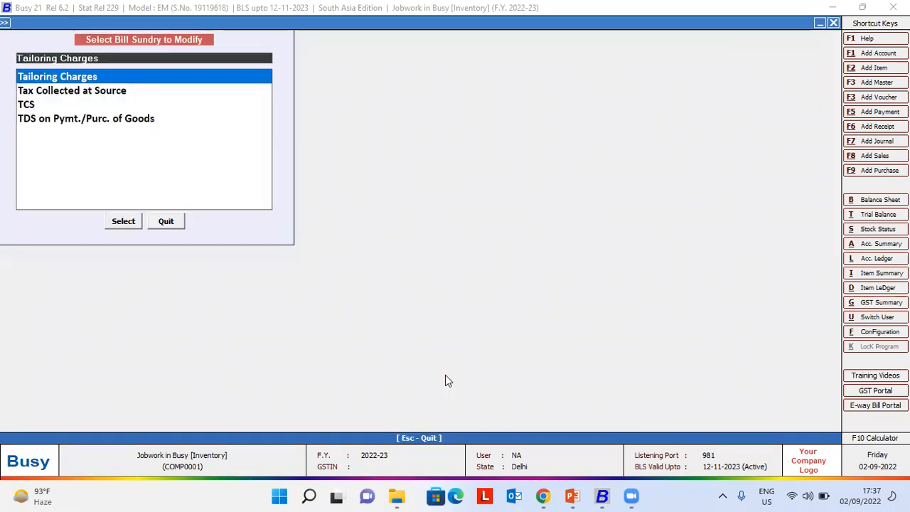
Check that accounting is enabled for material issue and material receipt in the inventory options, and save the configuration
key(Down)
key(Return)
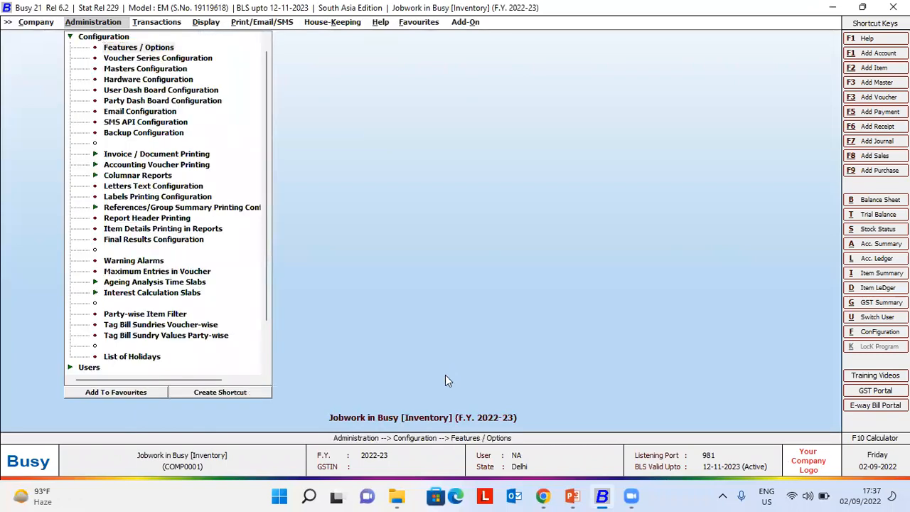
key(Return)
key(Down)
key(Down)
key(Down)
key(Return)
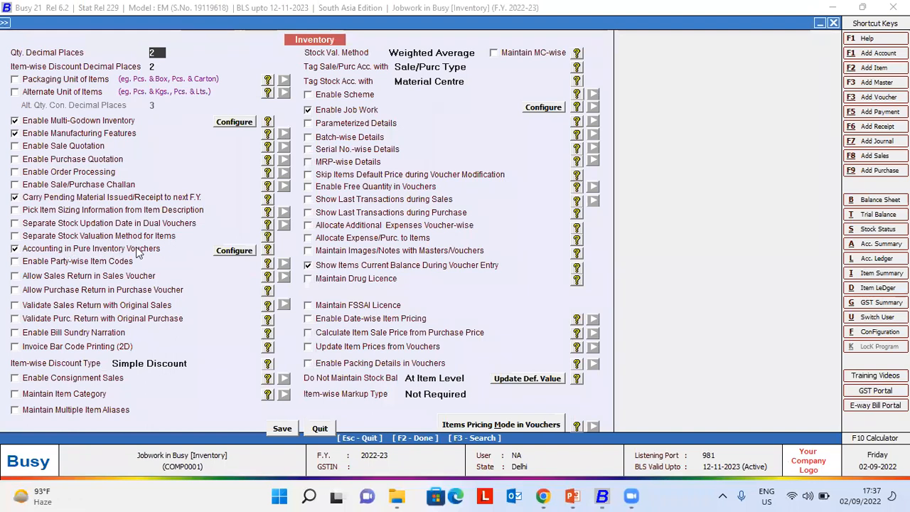
click(251, 255)
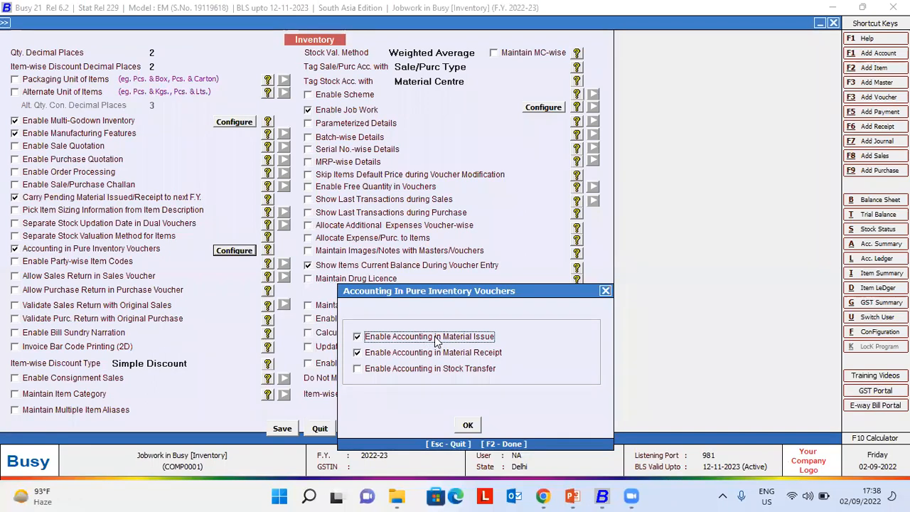
key(F2)
key(Return)
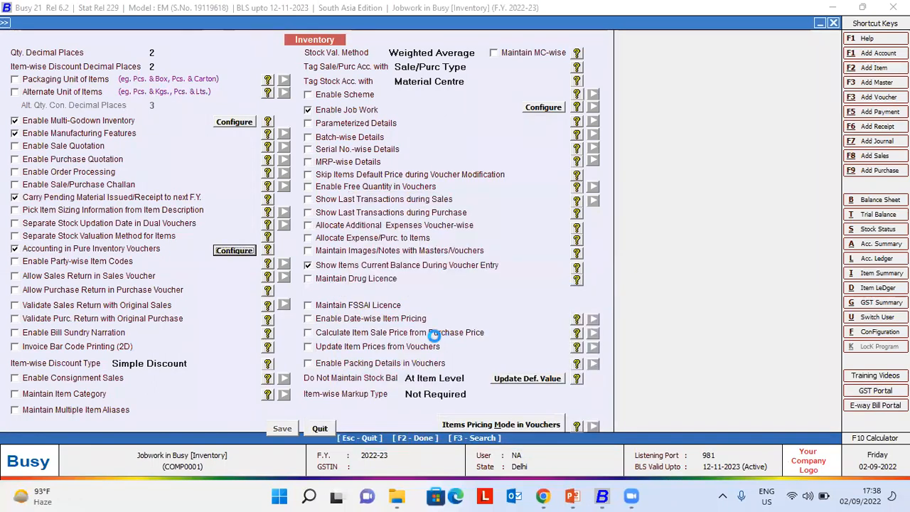
Close the inventory options and open the Tailoring Charges bill sundry master for modification
key(Escape)
key(Escape)
key(Home)
key(Right)
key(Down)
key(Down)
key(Down)
key(Down)
key(Down)
key(Down)
key(Down)
key(Down)
key(Down)
key(Down)
key(Right)
key(Down)
key(Down)
key(Return)
text(tai)
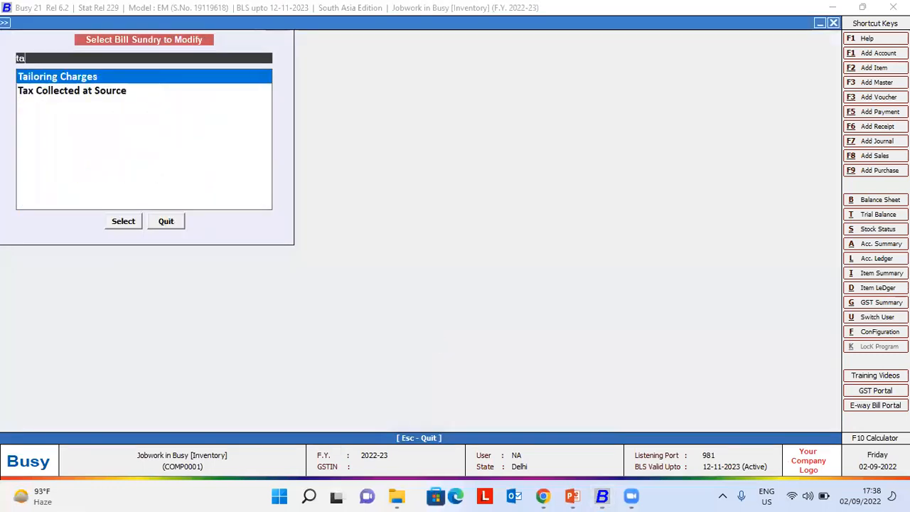
key(Return)
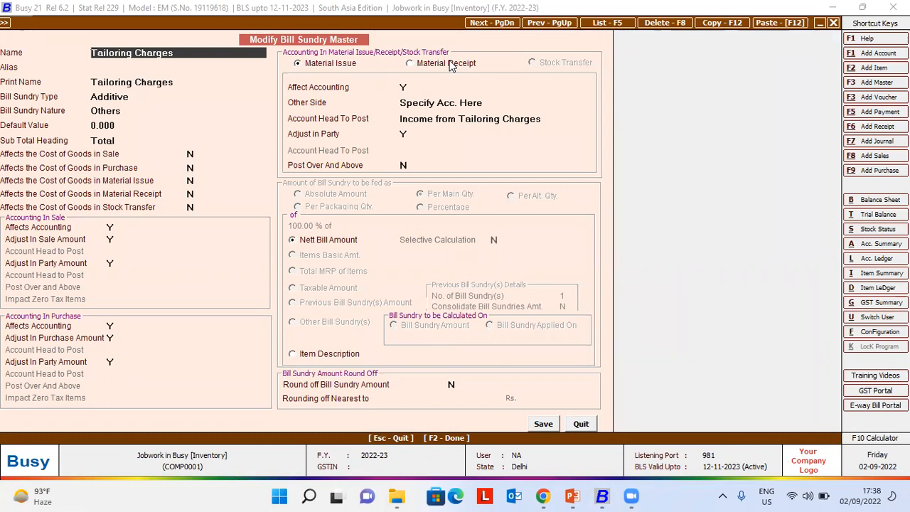
Check the account group of the material issue posting account, Income from Tailoring Charges, and save the account master
click(439, 120)
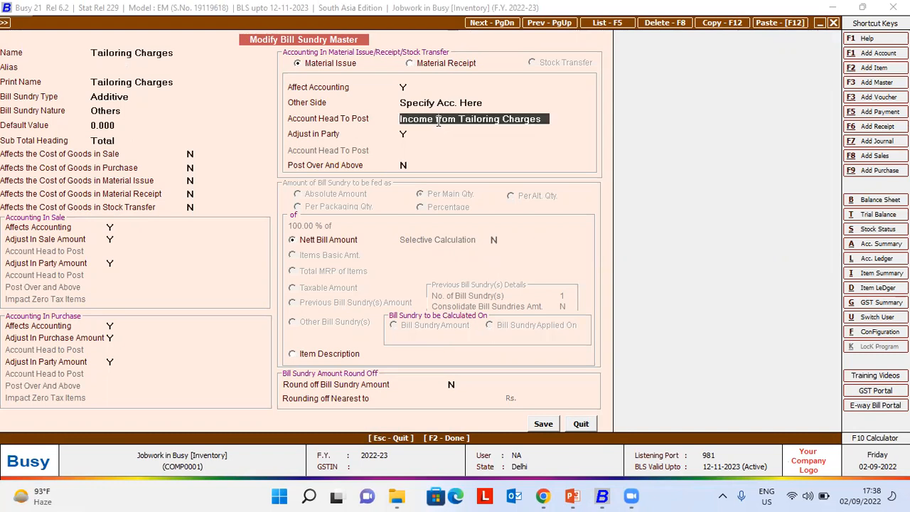
double_click(438, 121)
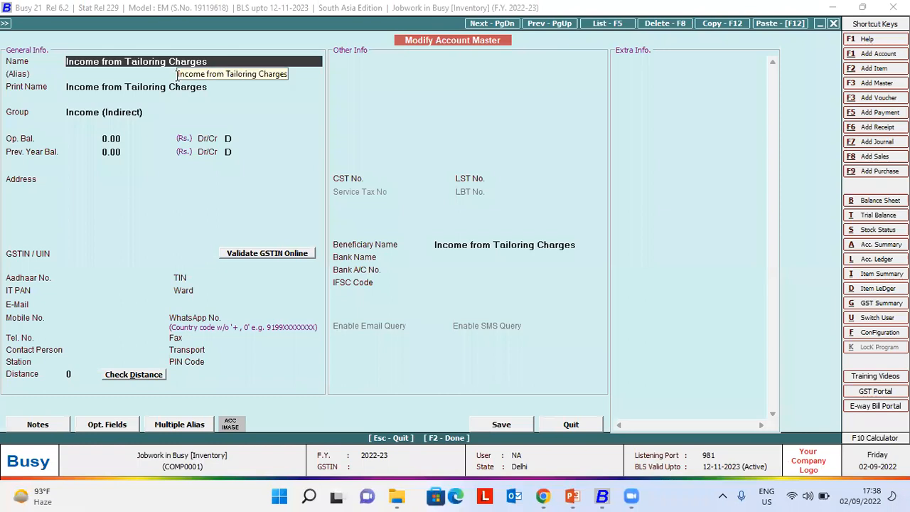
click(145, 114)
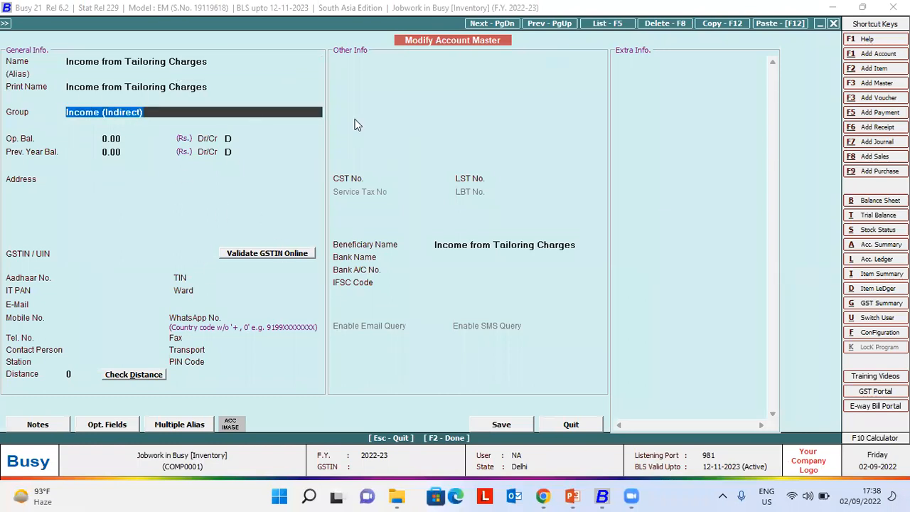
key(F2)
key(Return)
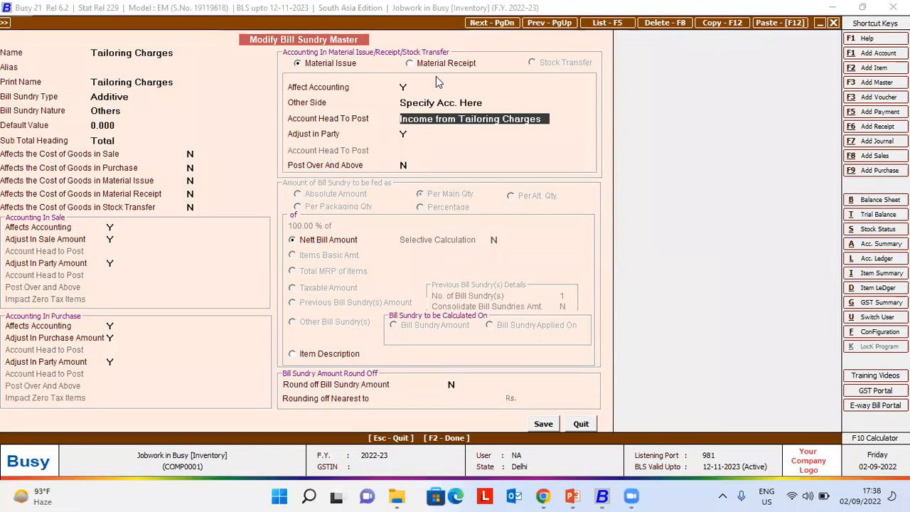
Check the Adjust in Party setting for material issue, save the Tailoring Charges bill sundry, and close the bill sundry list
click(404, 134)
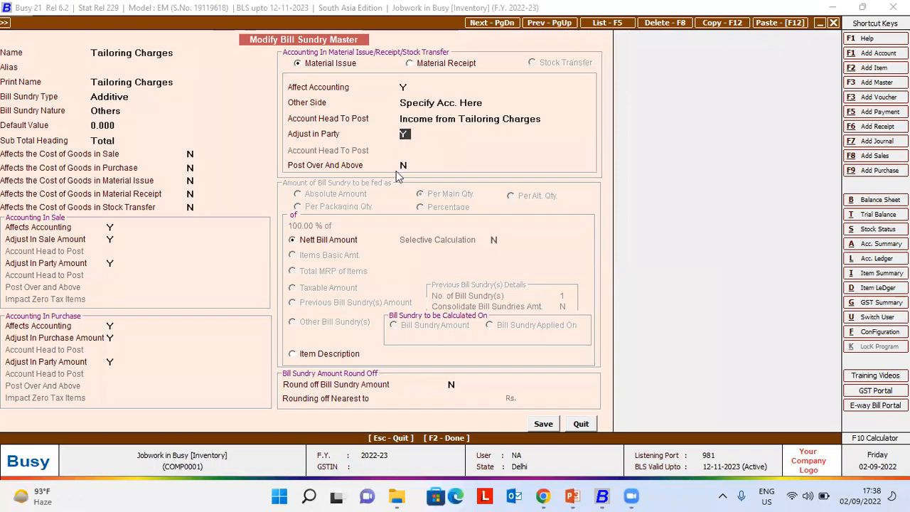
key(F2)
key(Return)
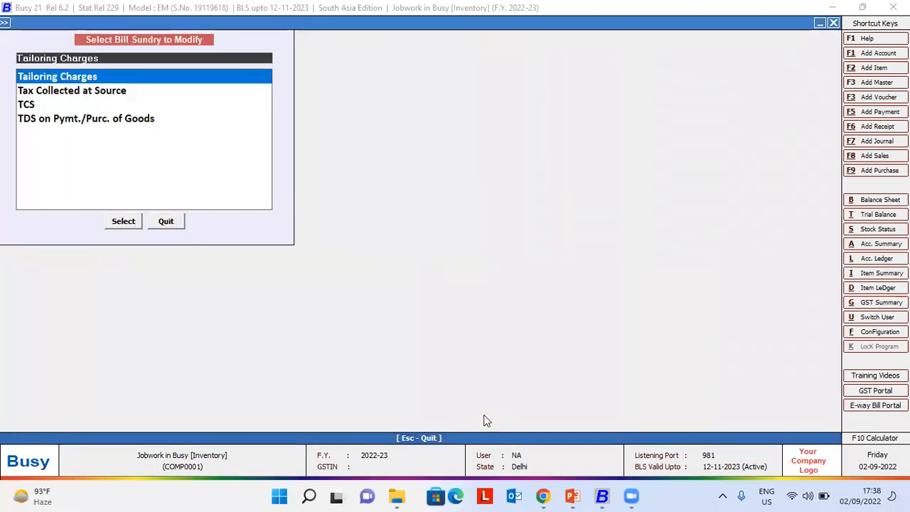
key(Escape)
key(Escape)
key(Escape)
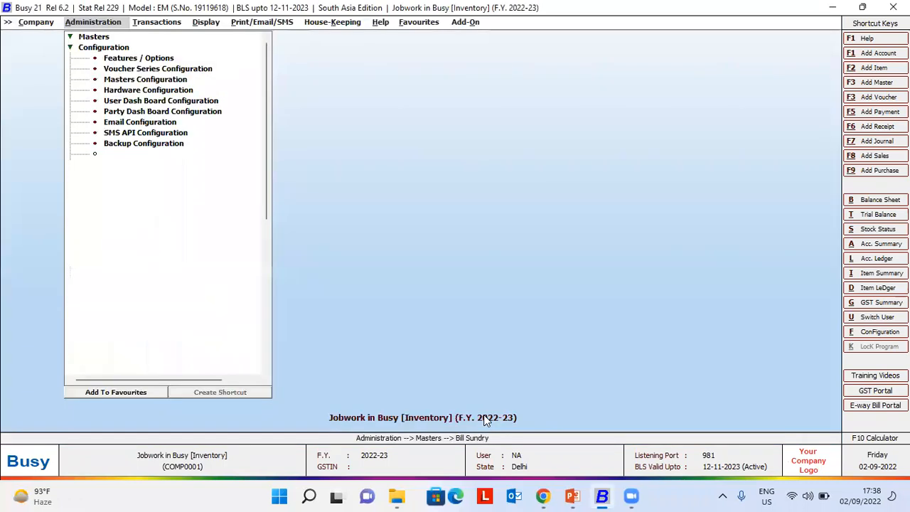
Examine the raw materials consumed in the Shirt bill of material, and close it without changes
key(Right)
key(Down)
key(Down)
key(Down)
key(Down)
key(Down)
key(Down)
key(Down)
key(Down)
key(Down)
key(Down)
key(Down)
key(Down)
key(Up)
key(Right)
key(Down)
key(Return)
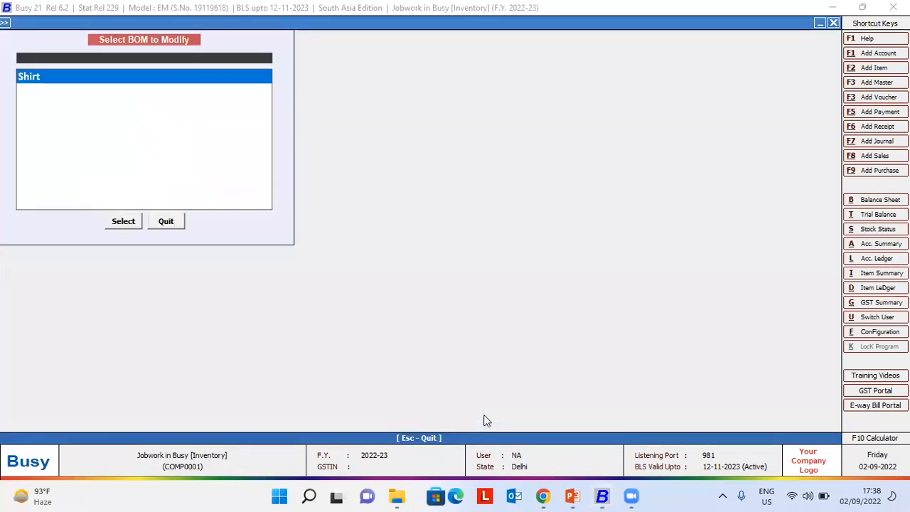
key(Return)
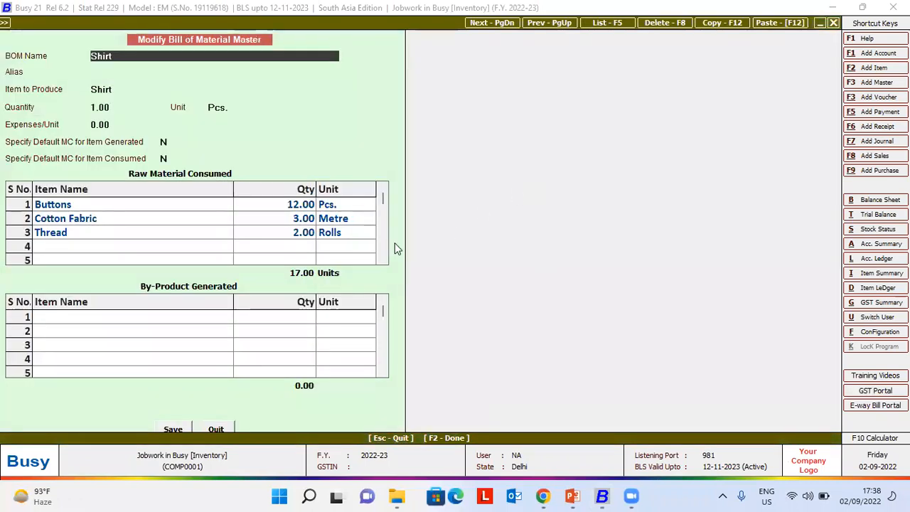
click(241, 204)
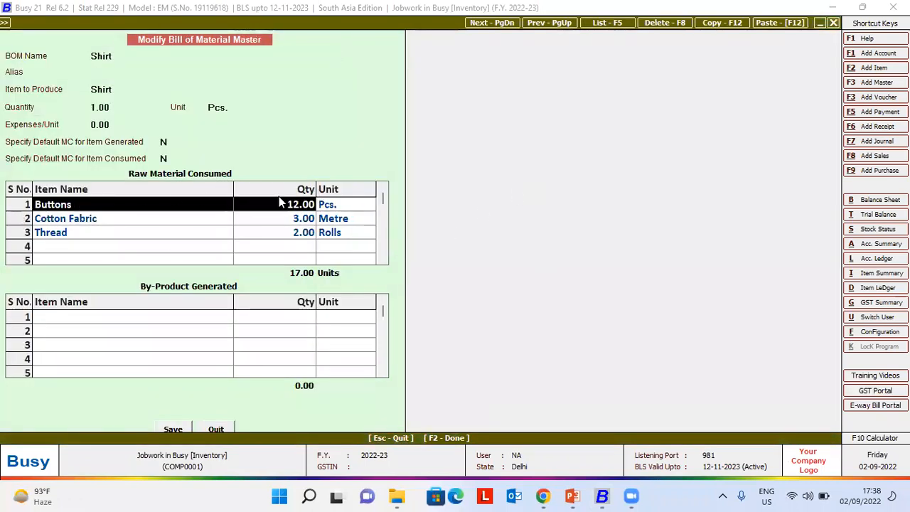
drag(282, 203, 322, 237)
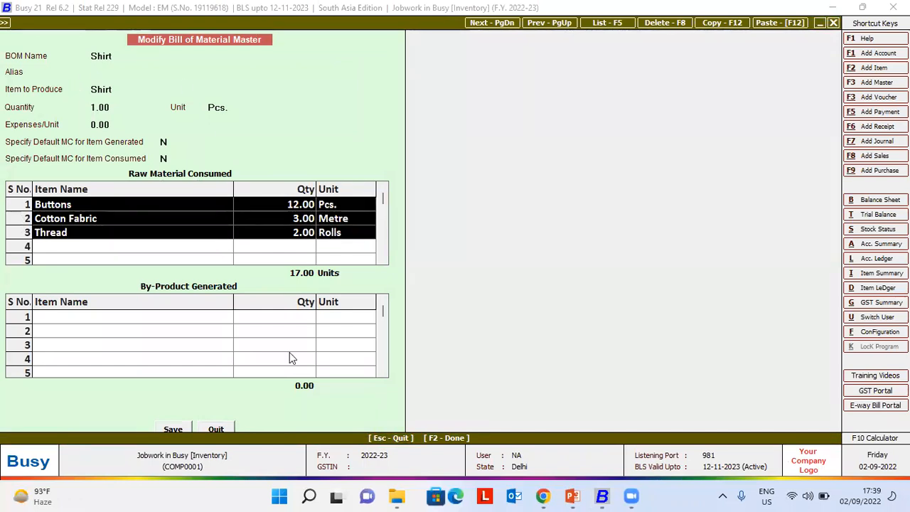
key(Escape)
key(Escape)
key(Escape)
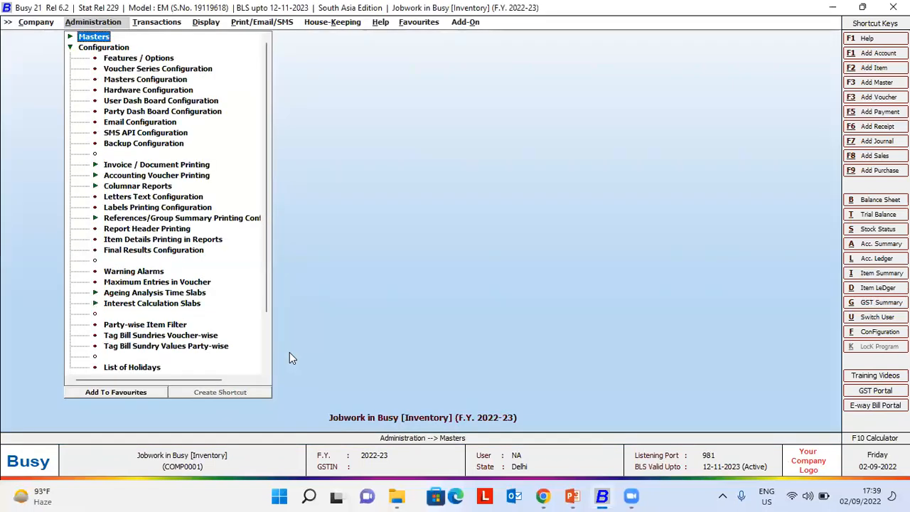
Start a new material received from party voucher in the Main series, dated 01-09-2022, with voucher number 10988
key(Escape)
key(Right)
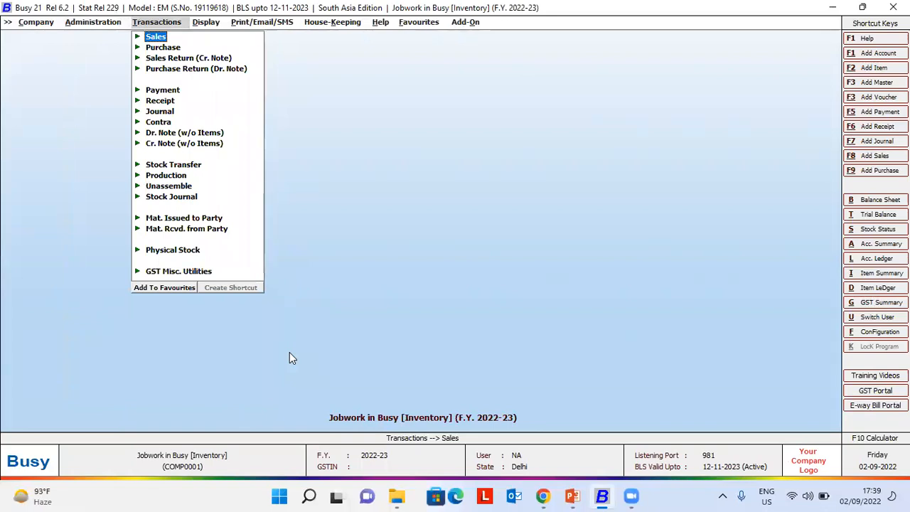
key(p)
key(d)
key(u)
key(Down)
key(Down)
key(Down)
key(Return)
key(Return)
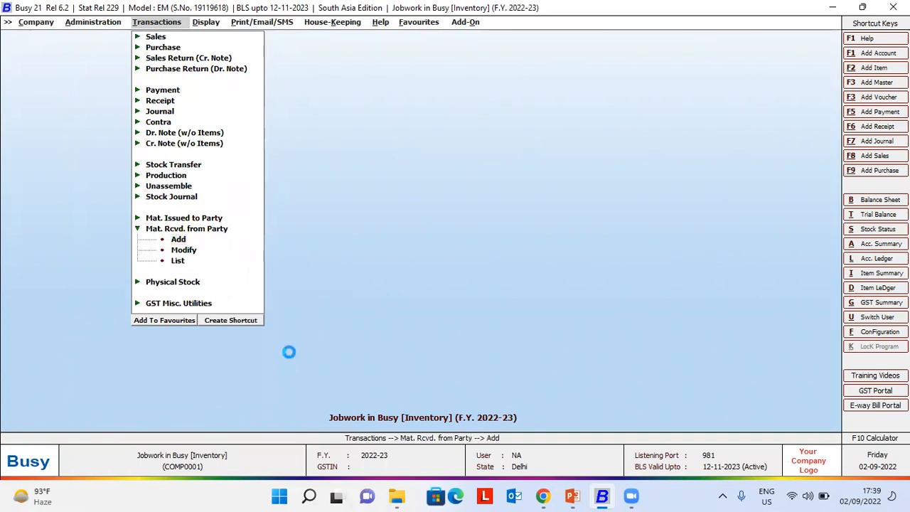
key(Return)
text(01)
key(Return)
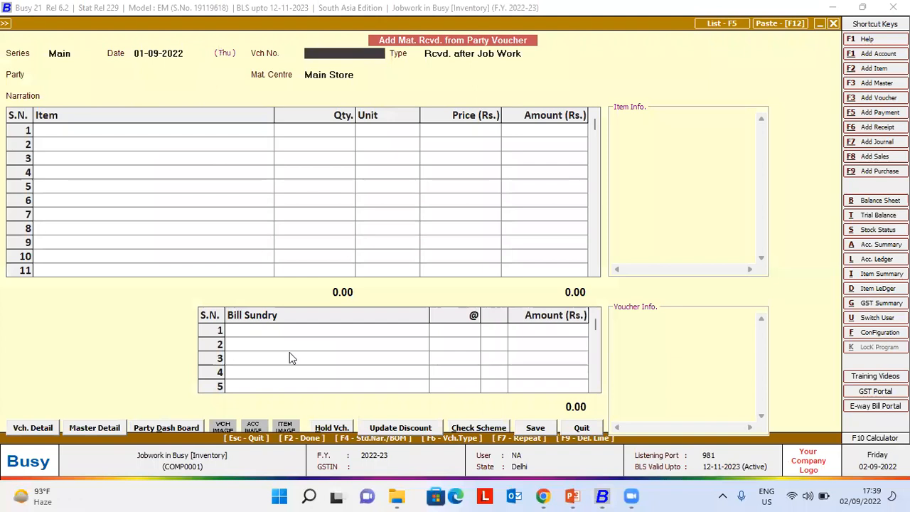
text(10988)
key(Return)
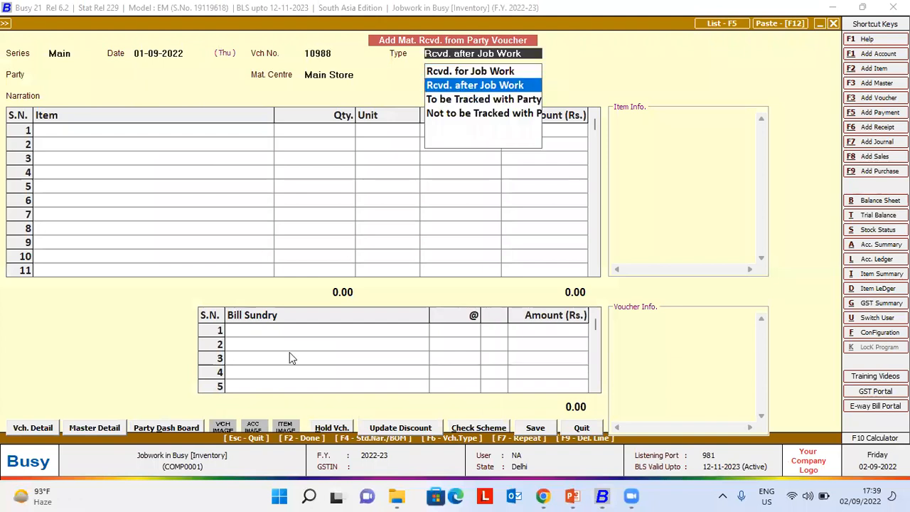
Set the voucher type to Rcvd. for Job Work, with Jain Garments as the party and Main Store as the material centre
key(Up)
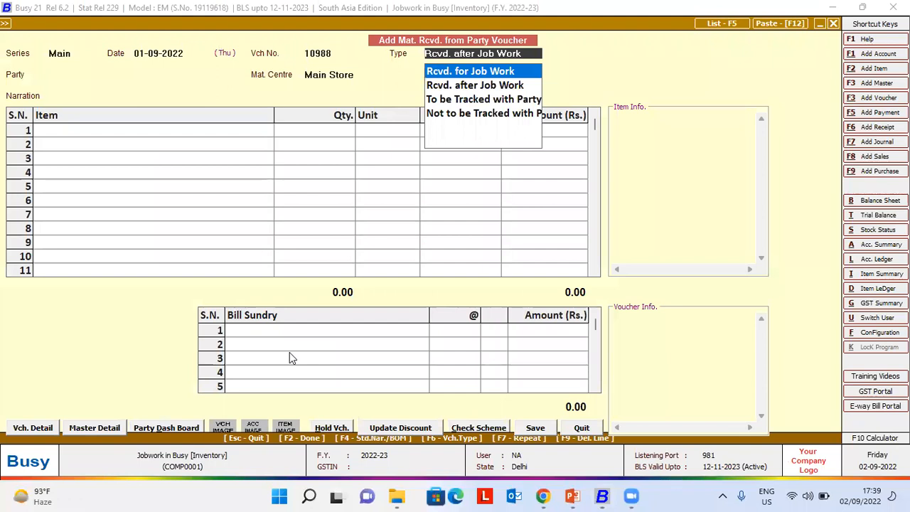
key(Down)
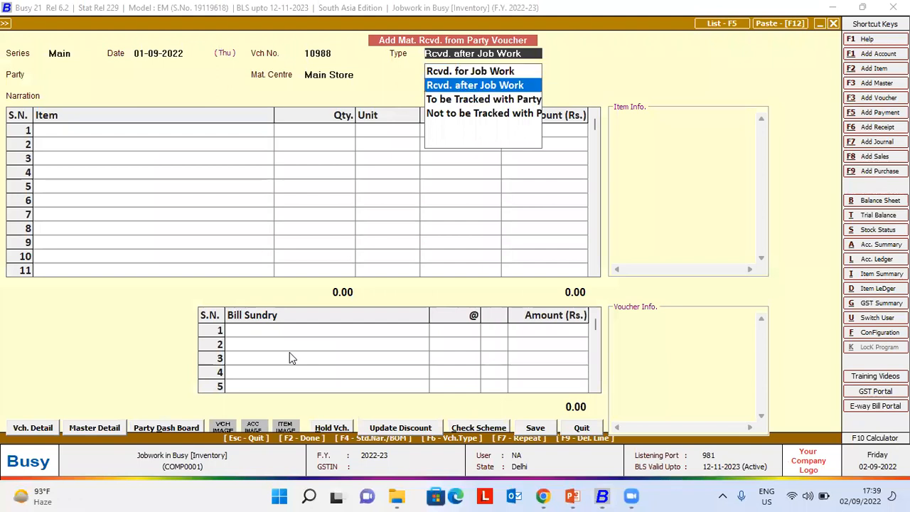
key(Up)
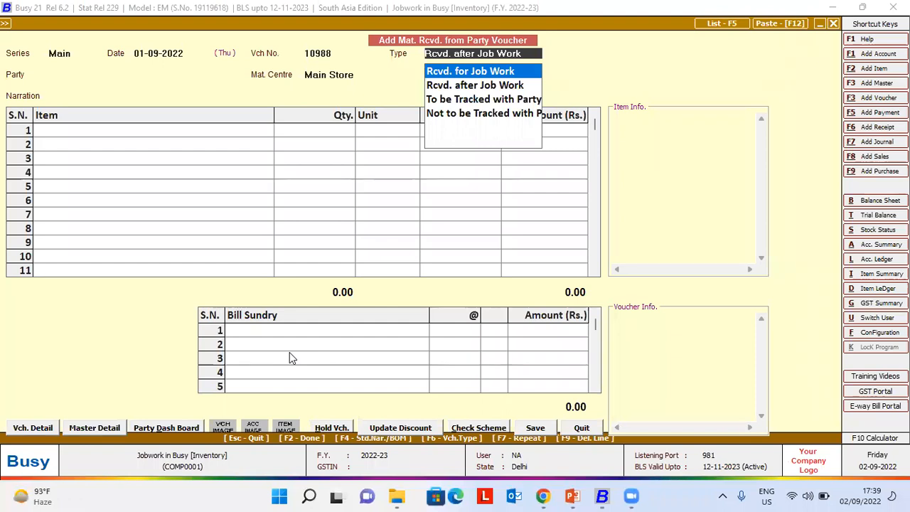
key(Return)
key(Down)
key(Down)
key(Down)
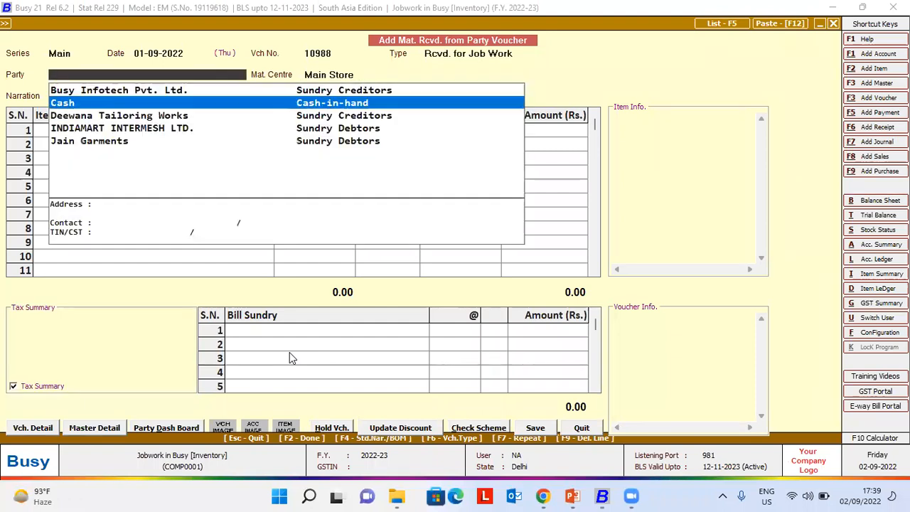
key(Down)
key(Return)
key(Return)
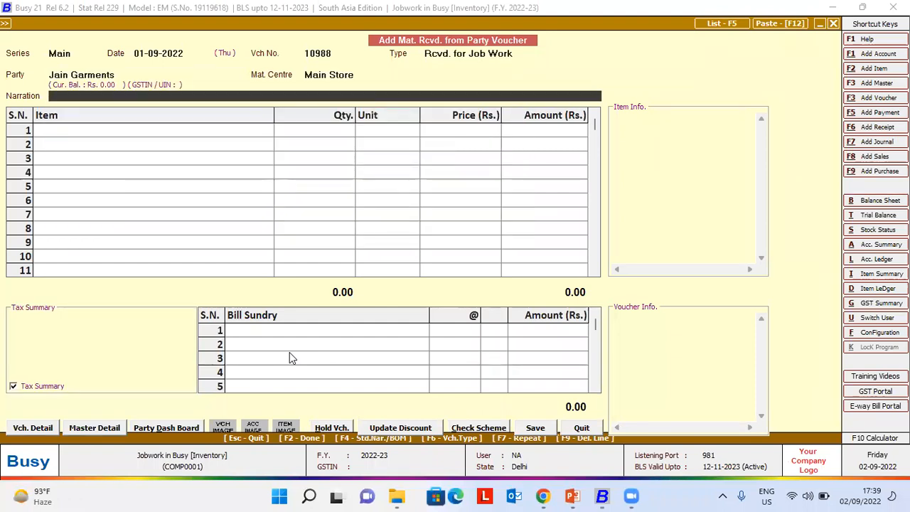
Leave the narration blank and fill in the job work details with Job ID 10988 and delivery date 02-09-2022
key(Return)
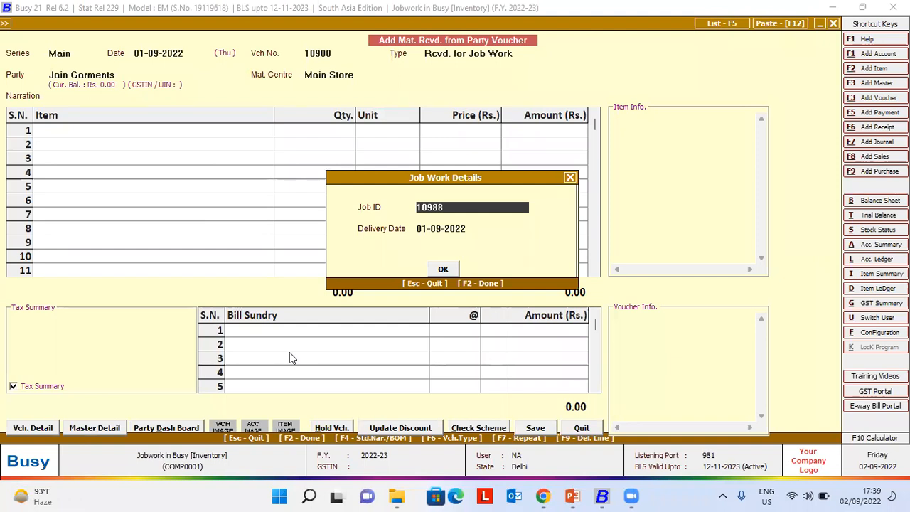
key(Return)
text(02)
key(Return)
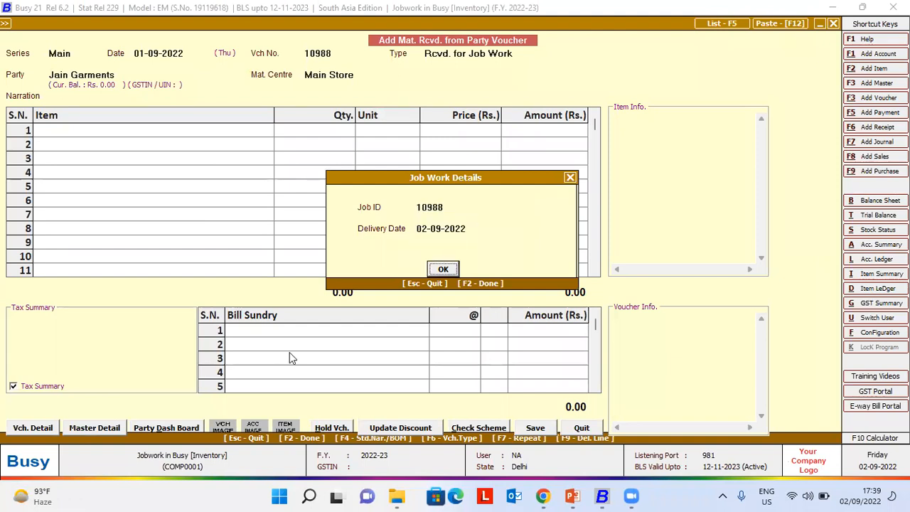
key(Return)
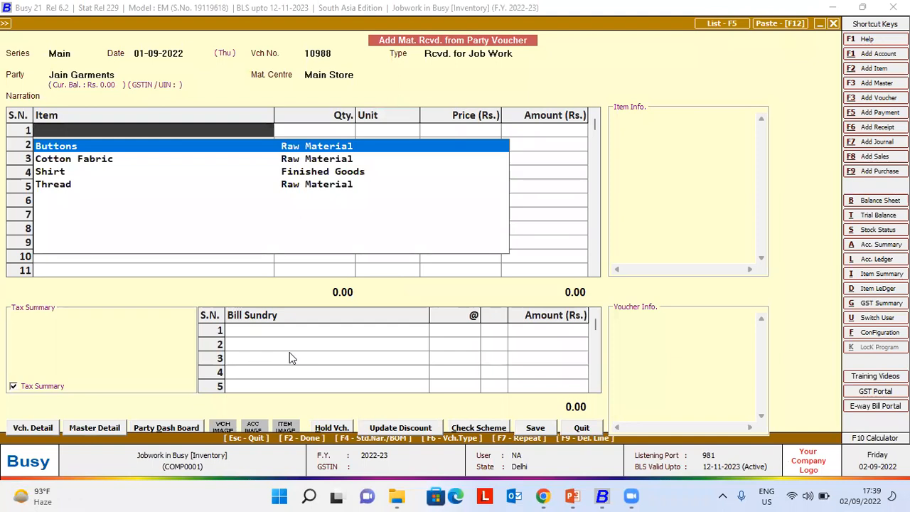
Enter Buttons as the first item with a quantity of 200 Pcs. at a price of Rs. 55
key(Return)
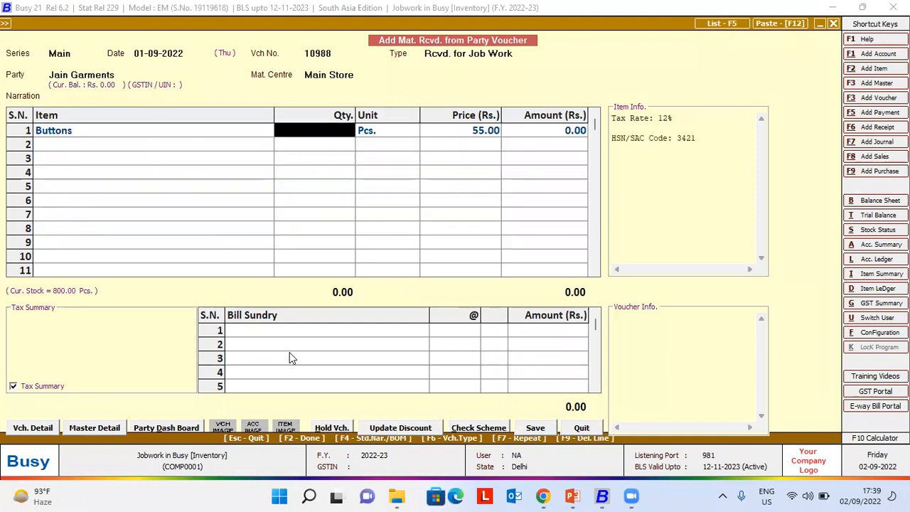
text(200)
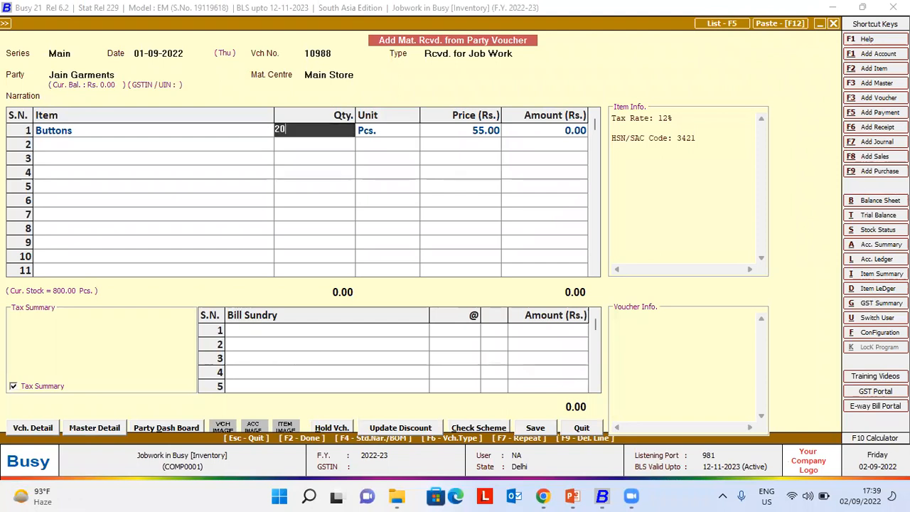
key(Return)
key(Return)
key(Return)
key(Return)
Enter Cotton Fabric as the second item with a quantity of 2000 metres at a price of Rs. 550
key(Down)
key(Return)
text(2000)
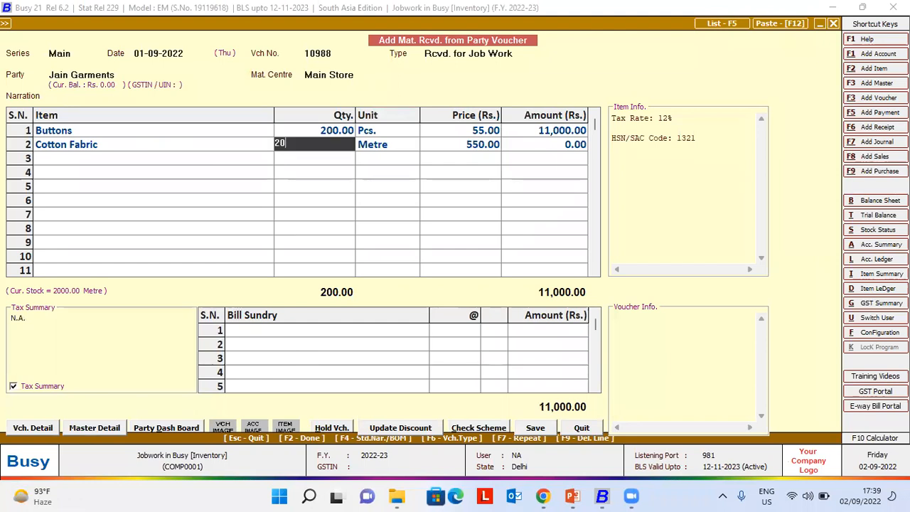
key(Return)
key(Return)
key(Return)
key(Return)
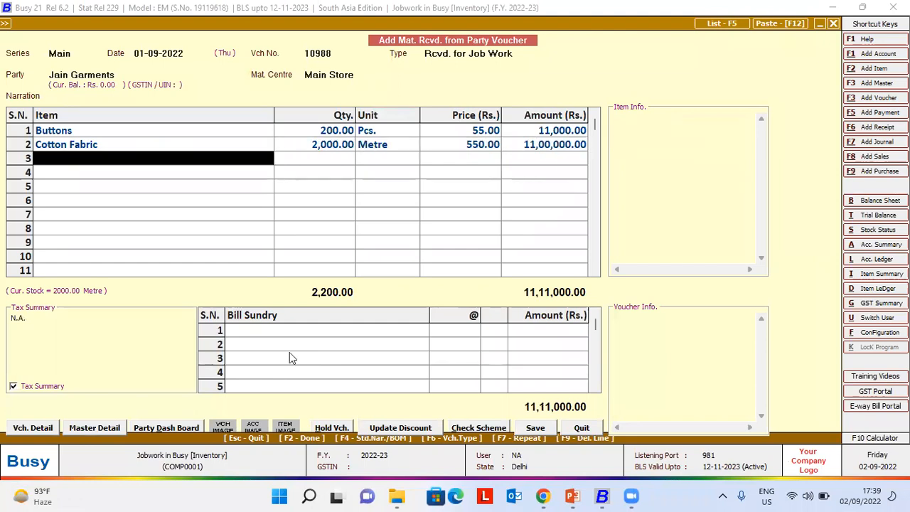
Enter Thread as the third item with a quantity of 500 Rolls at a price of Rs. 10
key(Down)
key(Down)
key(Return)
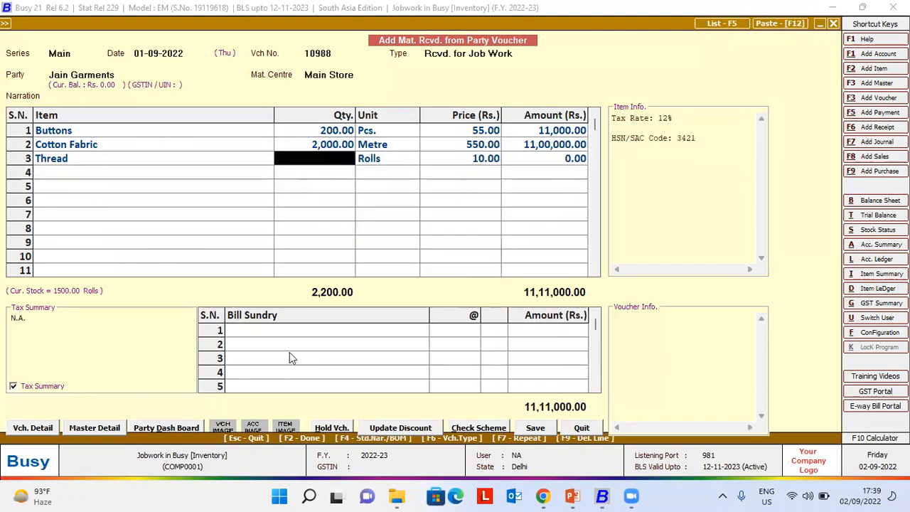
text(500)
key(Return)
key(Return)
key(Return)
key(Return)
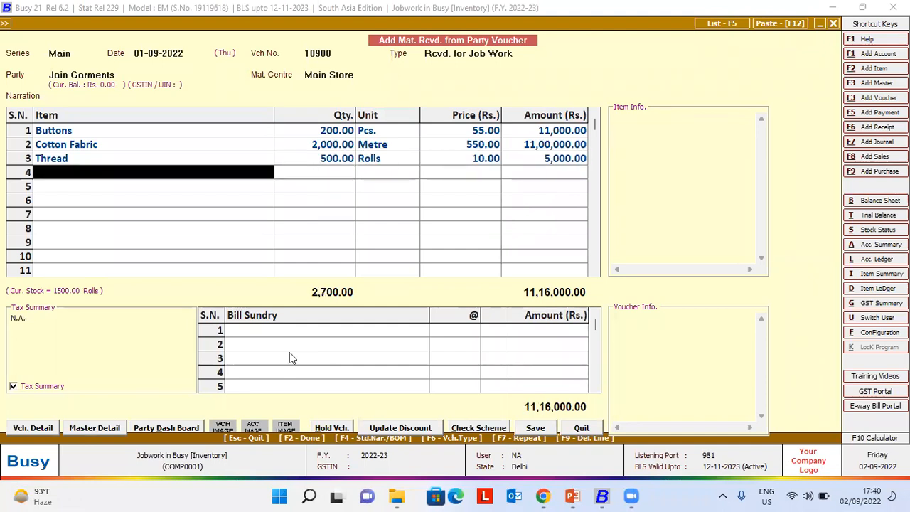
List Shirt with a quantity of 10 as the finished goods to be issued for the job
key(Up)
key(Return)
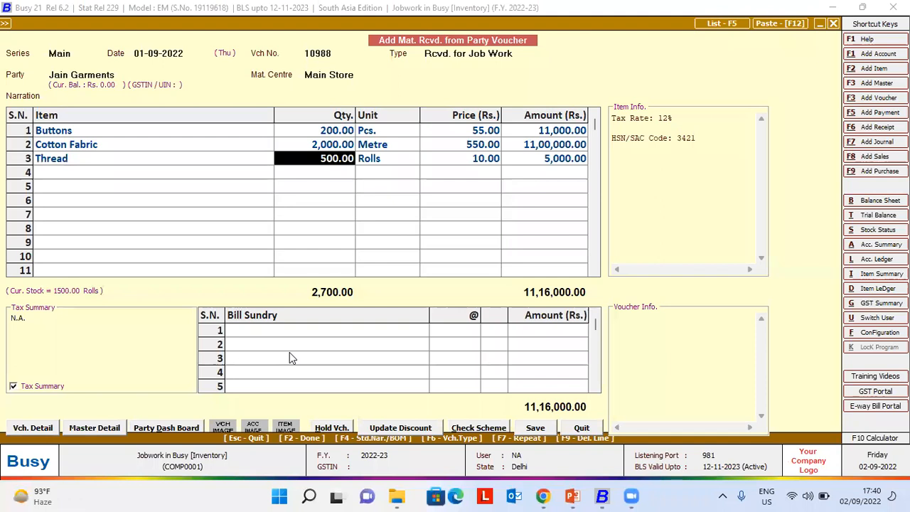
click(289, 352)
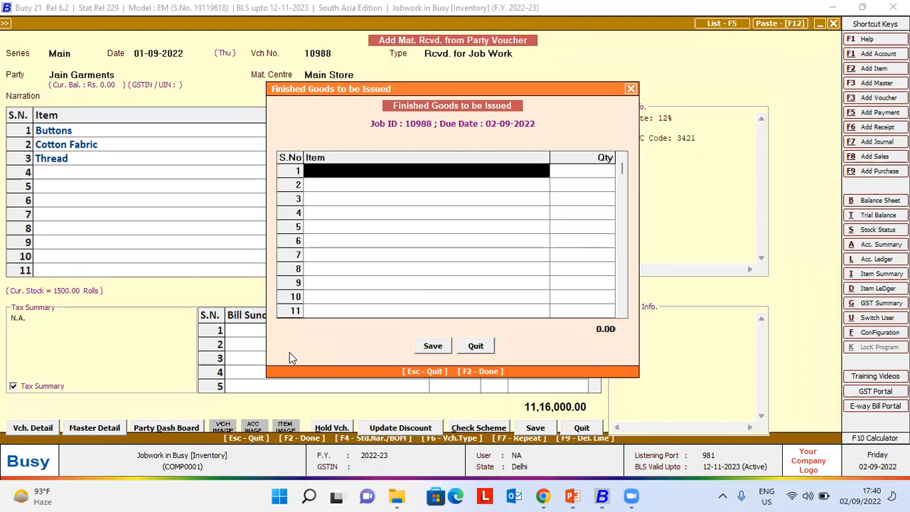
text(Shirt)
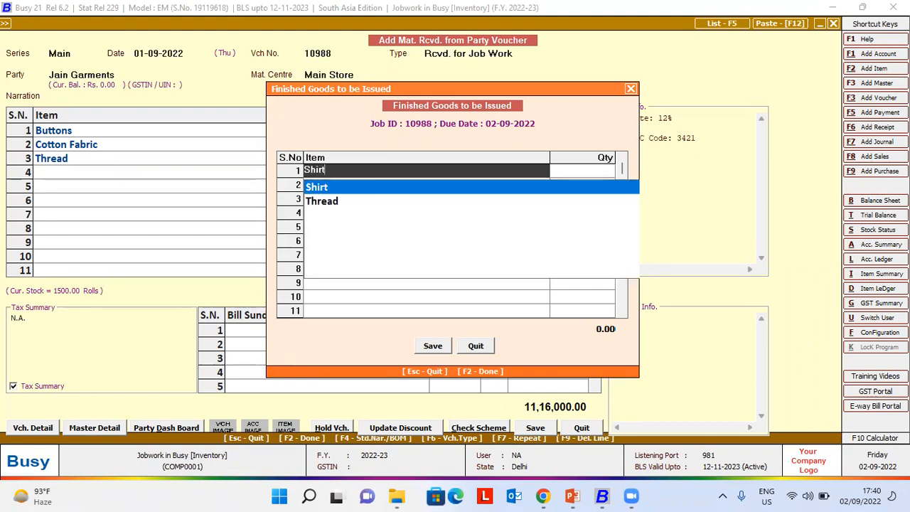
key(Return)
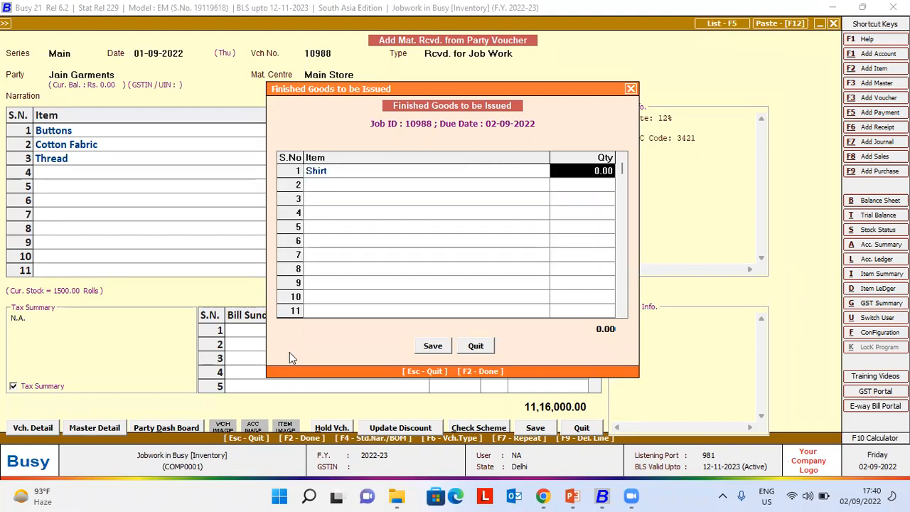
text(10)
key(Return)
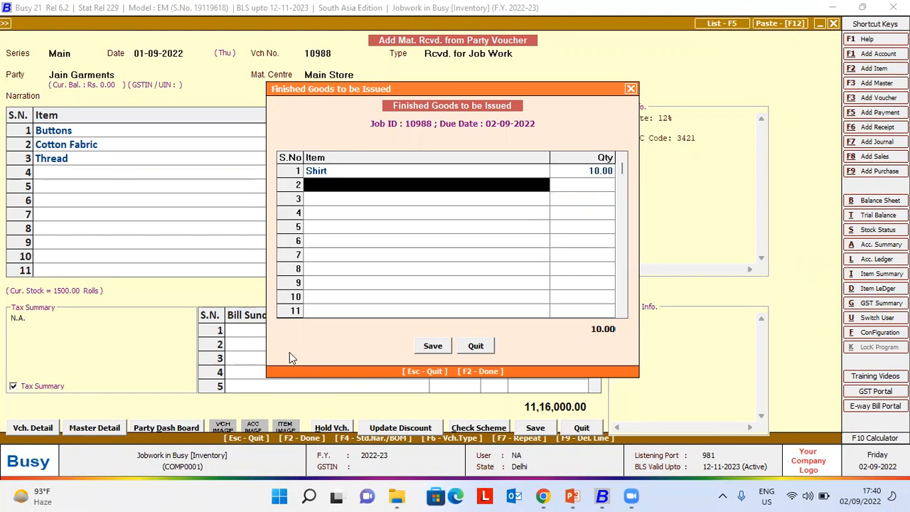
Save the finished goods list and the material received voucher, and leave the voucher entry form
key(F2)
key(F2)
key(F2)
key(Return)
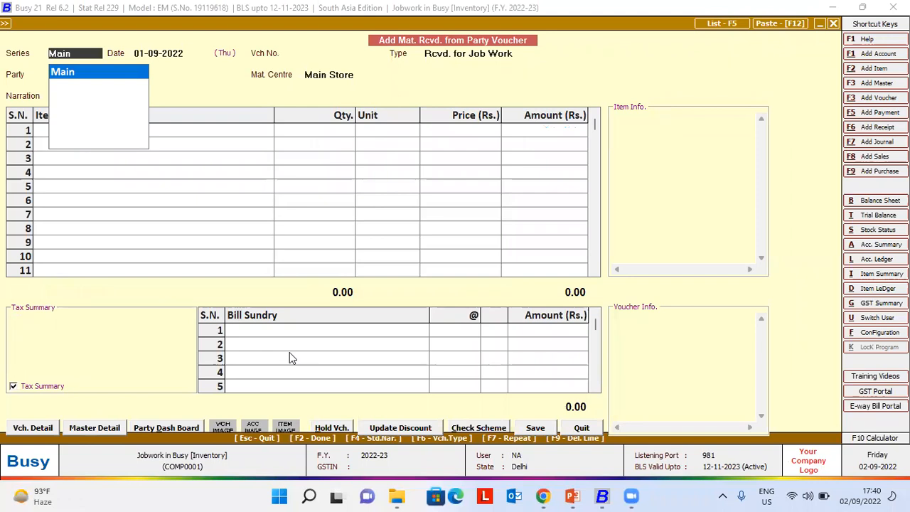
key(Escape)
key(Escape)
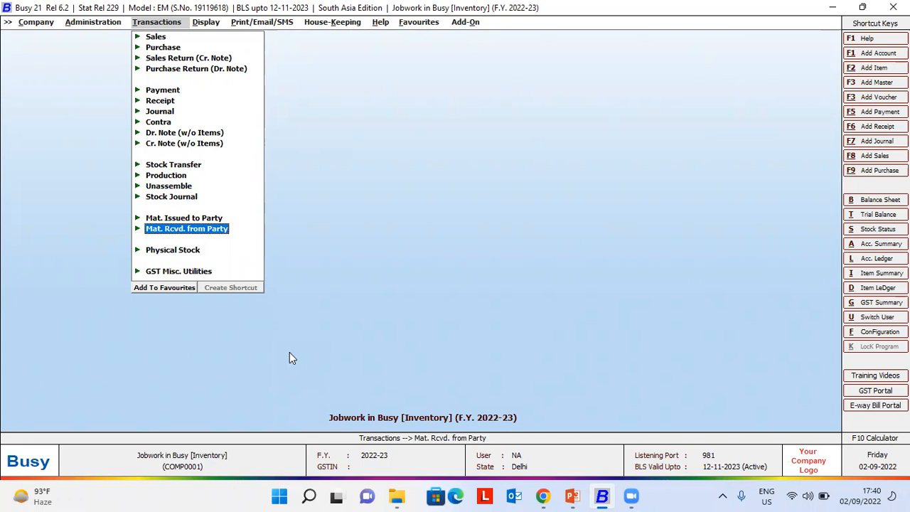
Start a new production voucher in the Main series dated 01-09-2022
key(Up)
key(Up)
key(Up)
key(Up)
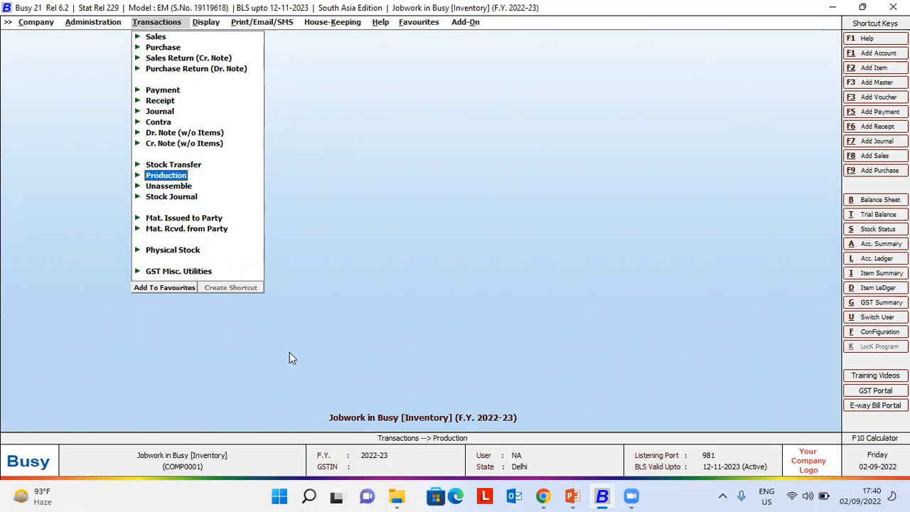
key(Return)
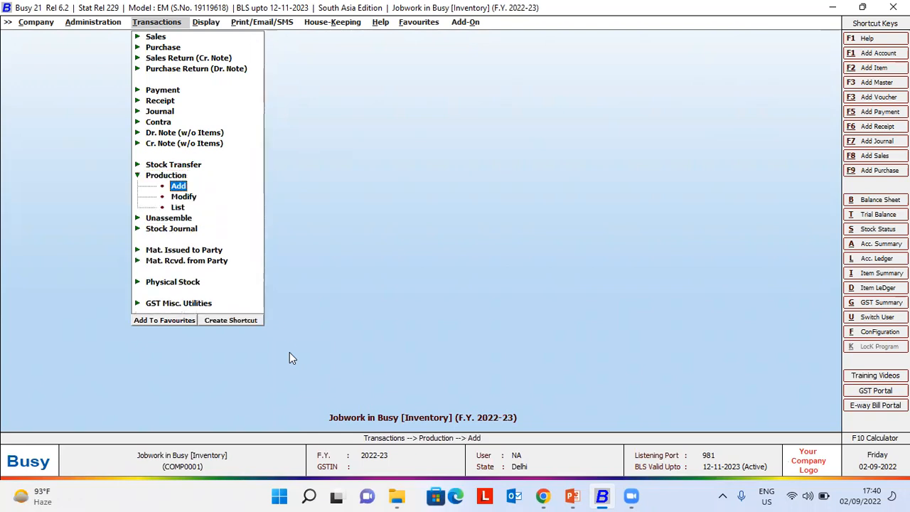
key(Return)
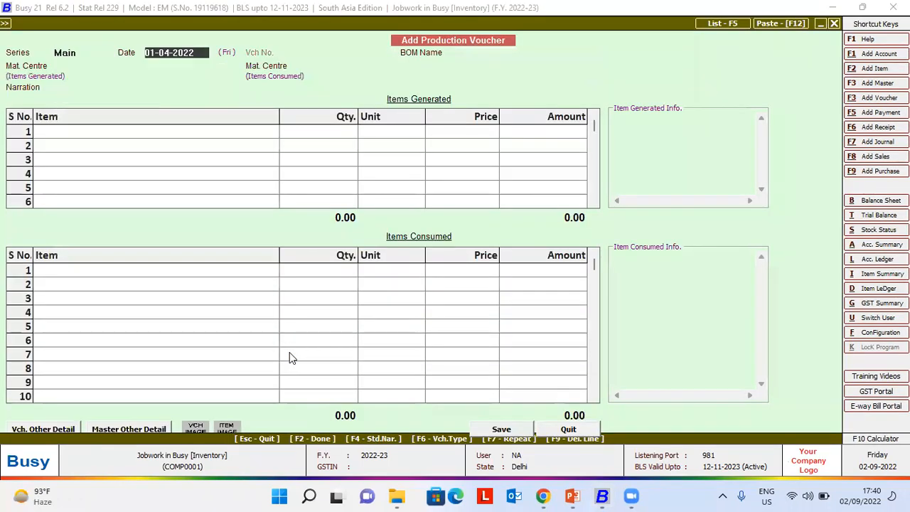
key(Return)
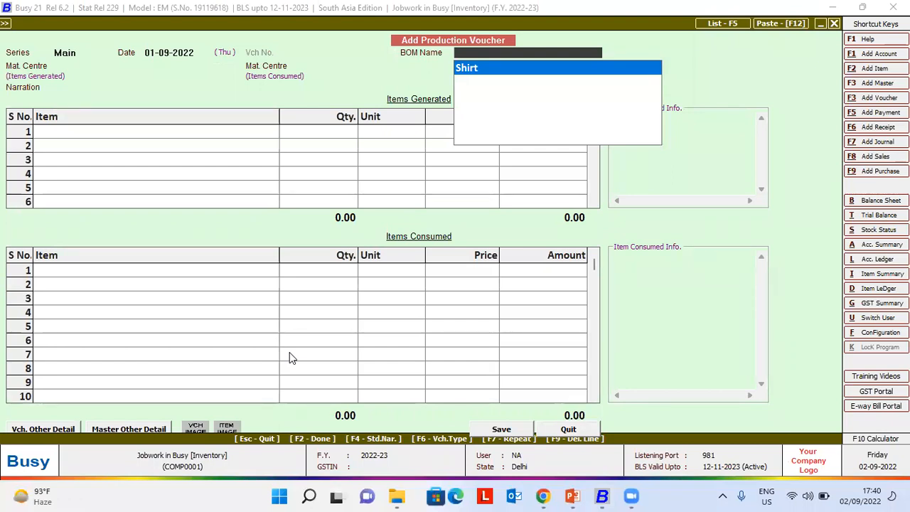
Use the Shirt BOM with 10 Pcs. to produce and no extra expenses per piece
key(Return)
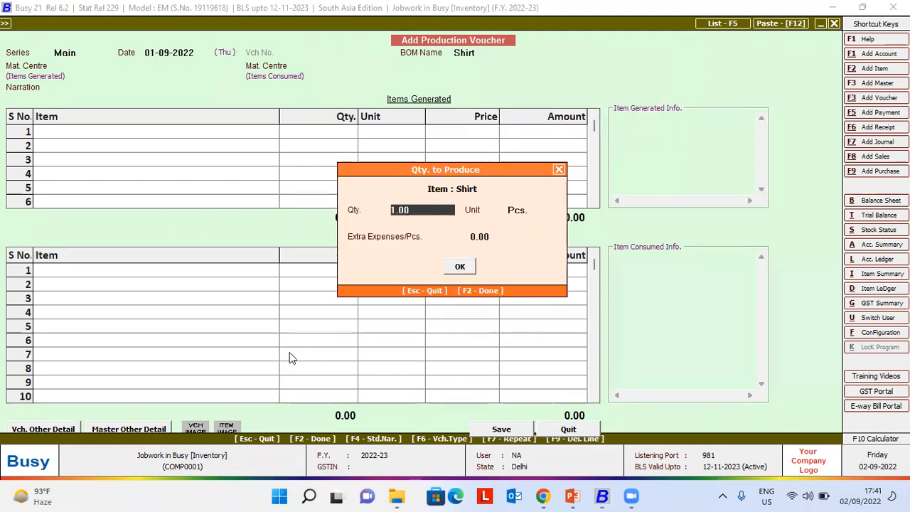
text(10)
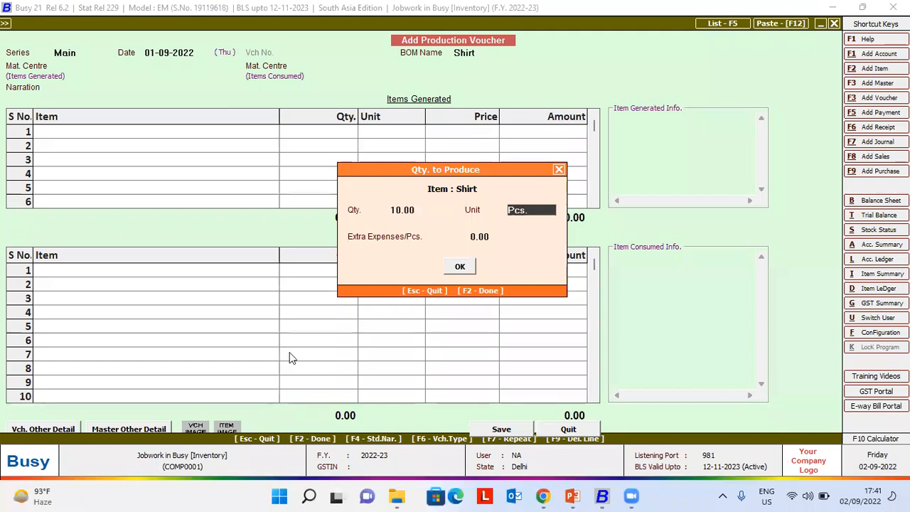
key(Return)
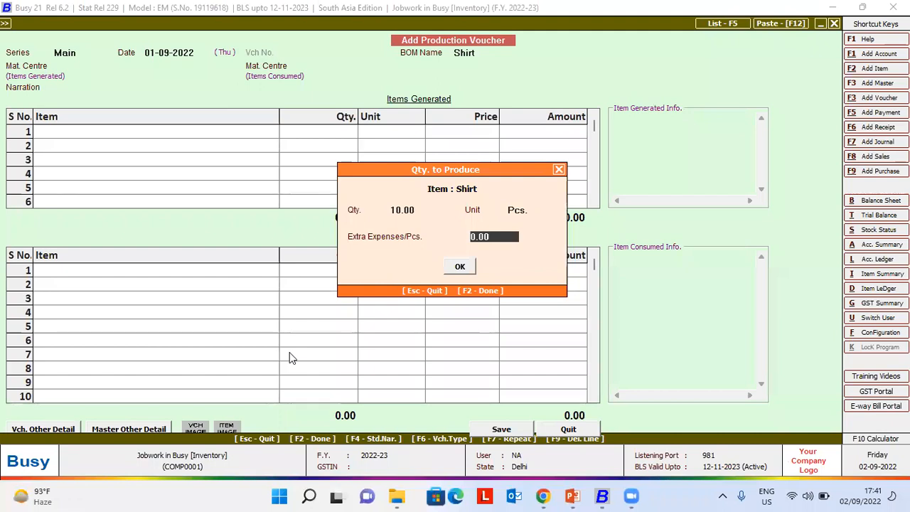
key(Return)
key(Return)
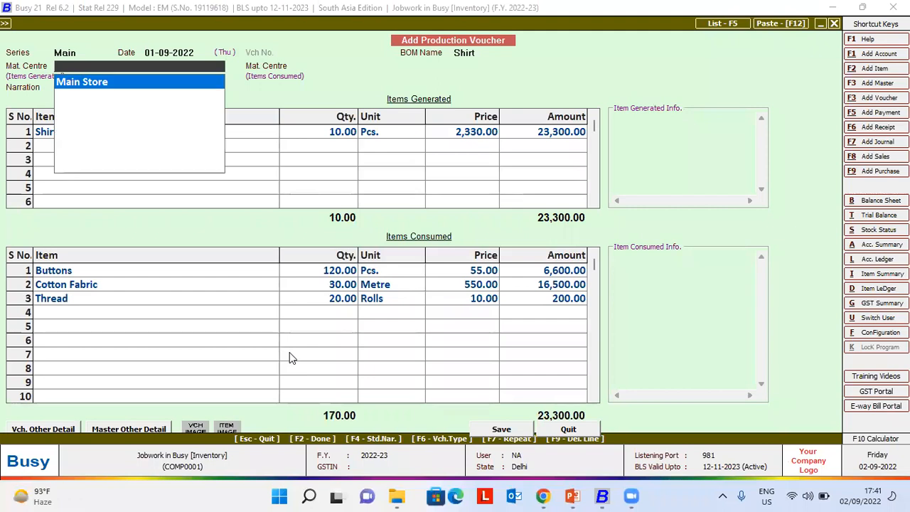
Set Main Store as the material centre for both generated and consumed items, leaving the narration blank
key(Return)
key(Return)
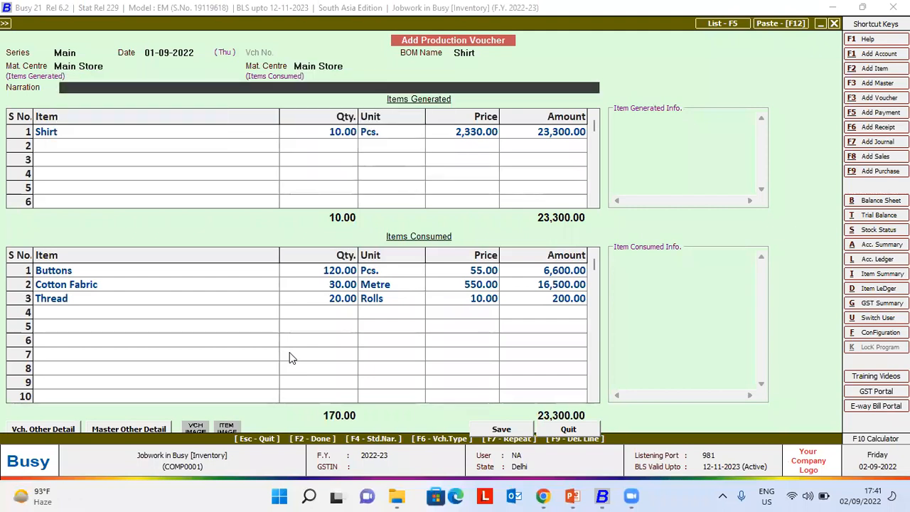
key(Return)
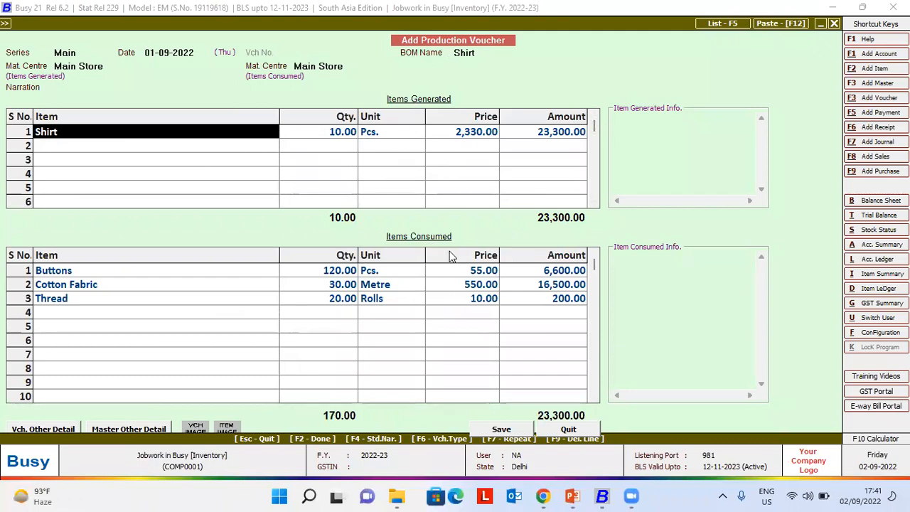
Check the consumed raw material rows, save the production voucher and leave the entry form
drag(103, 275, 544, 308)
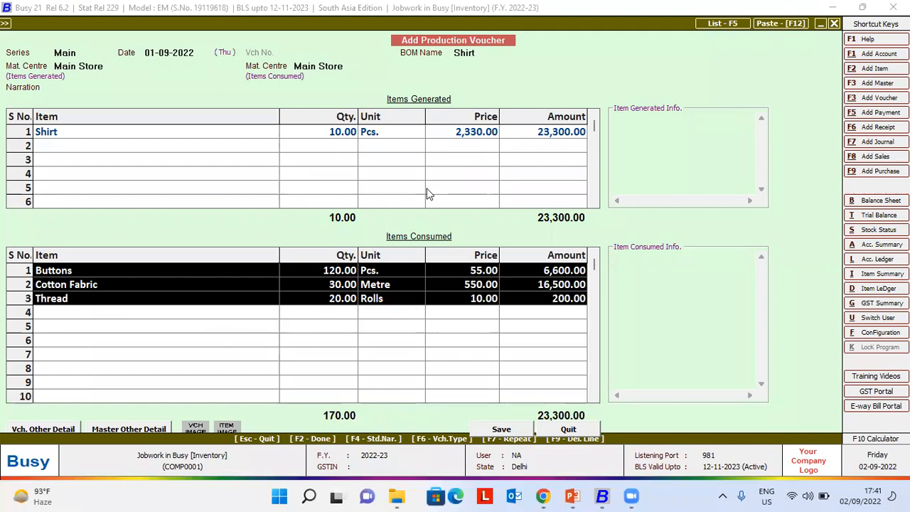
key(F2)
key(Return)
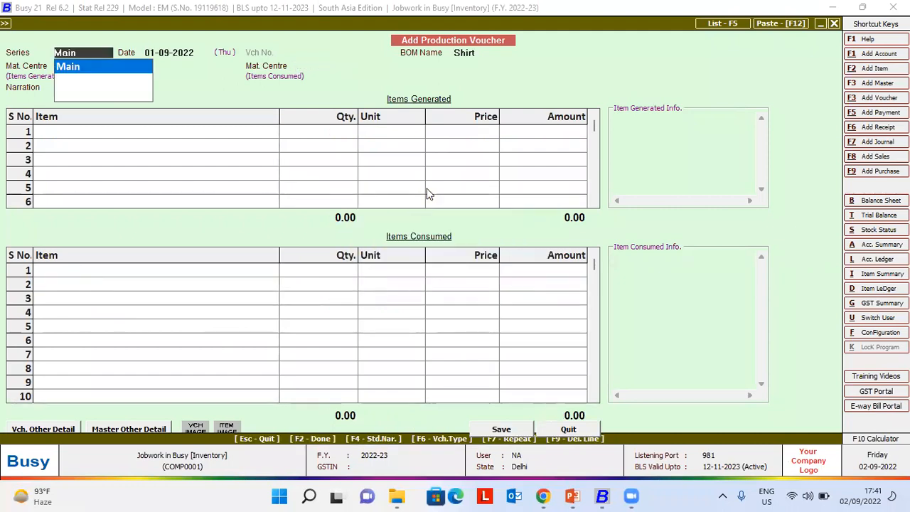
key(Escape)
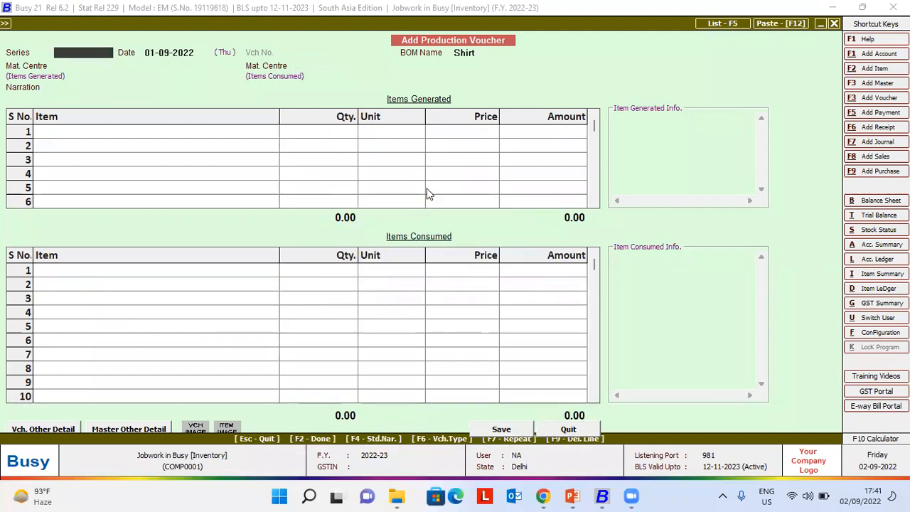
key(Escape)
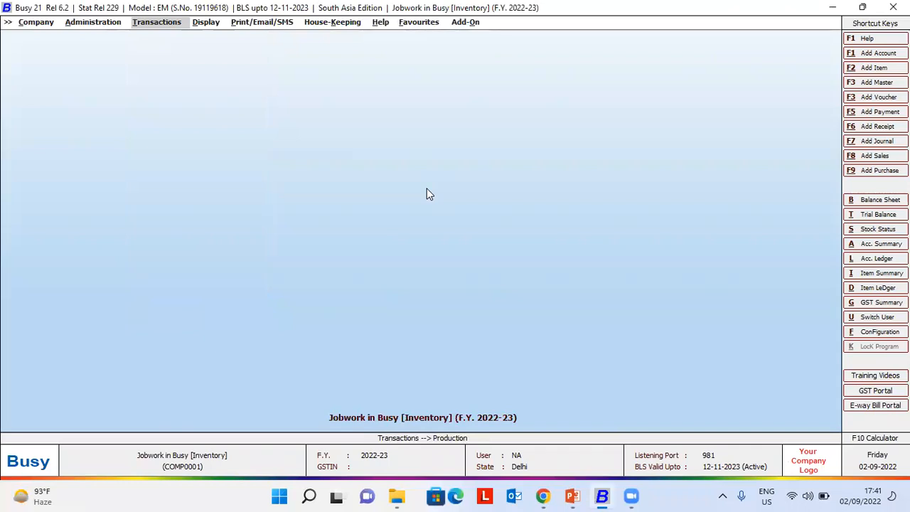
Start a new Mat. Issued to Party voucher in the Main series dated 02-09-2022
key(Return)
key(Down)
key(Down)
key(Down)
key(Down)
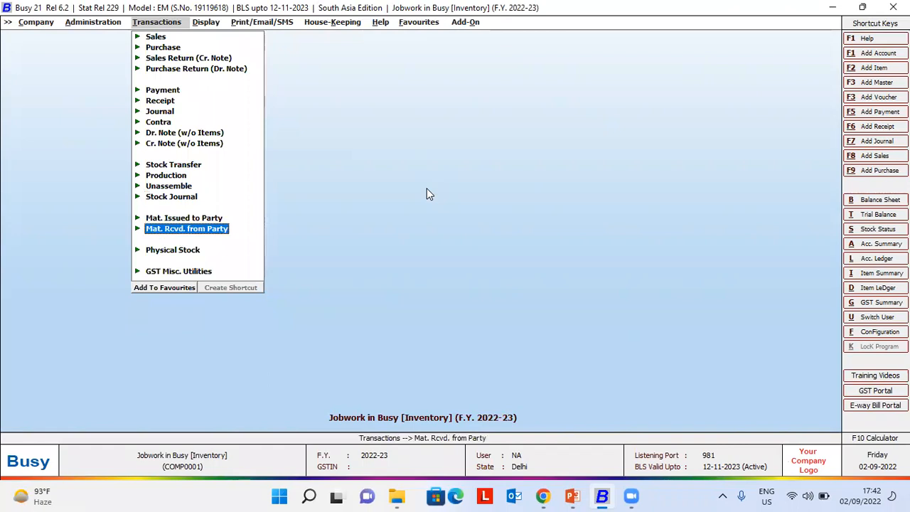
key(Up)
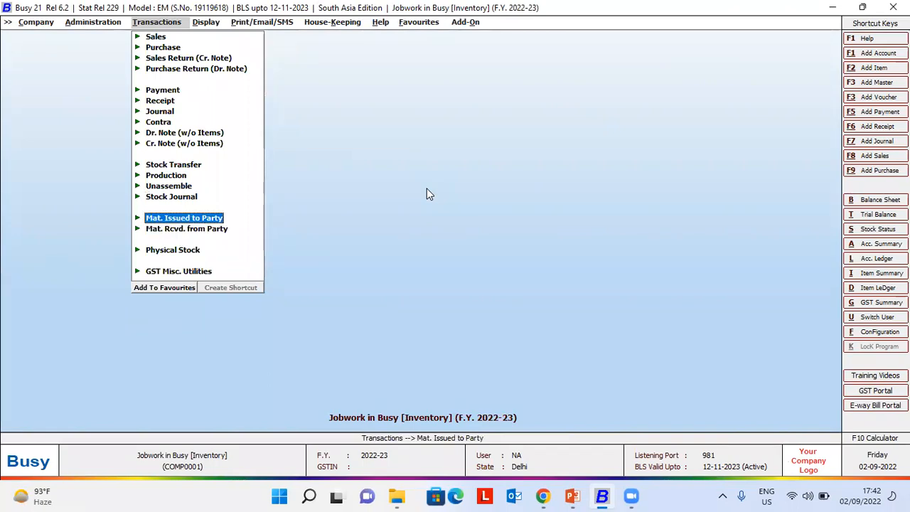
key(Return)
key(Return)
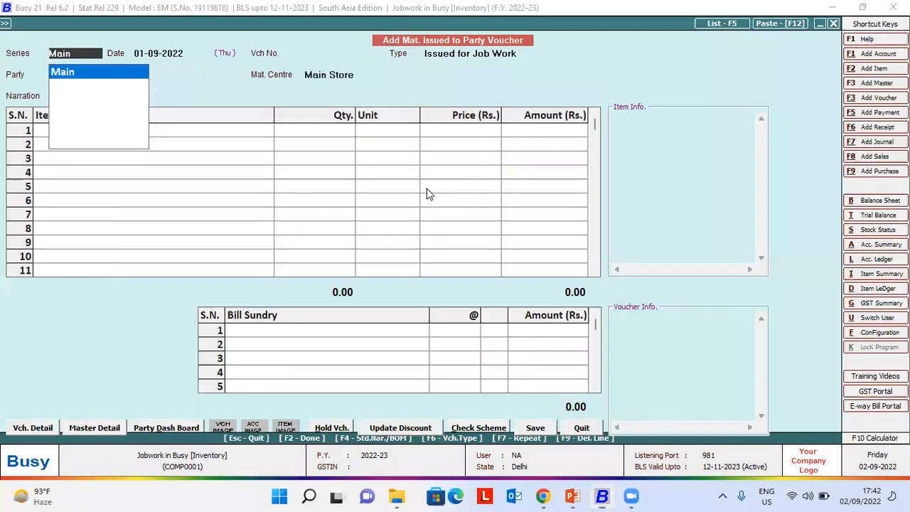
key(Return)
text(2-9)
key(Return)
Set the voucher type to Issued after Job Work, with Jain Garments as the party and Main Store as the material centre
key(Up)
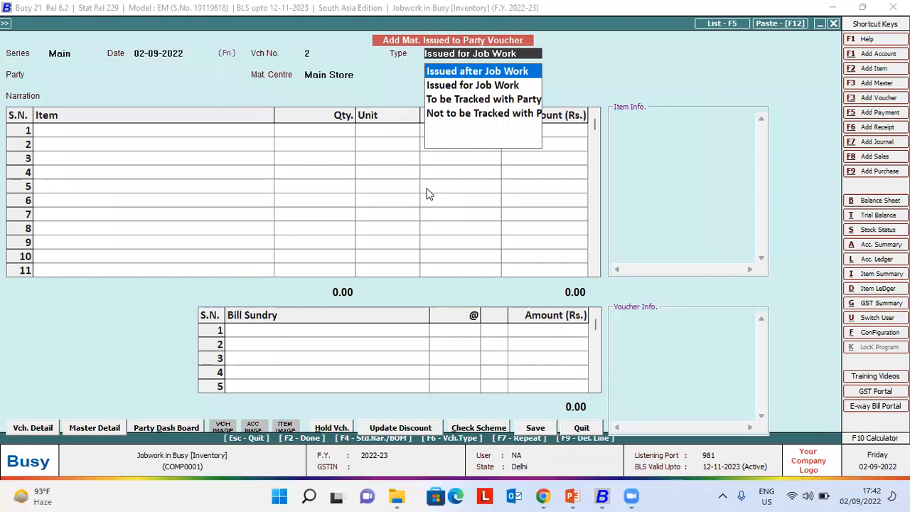
key(Down)
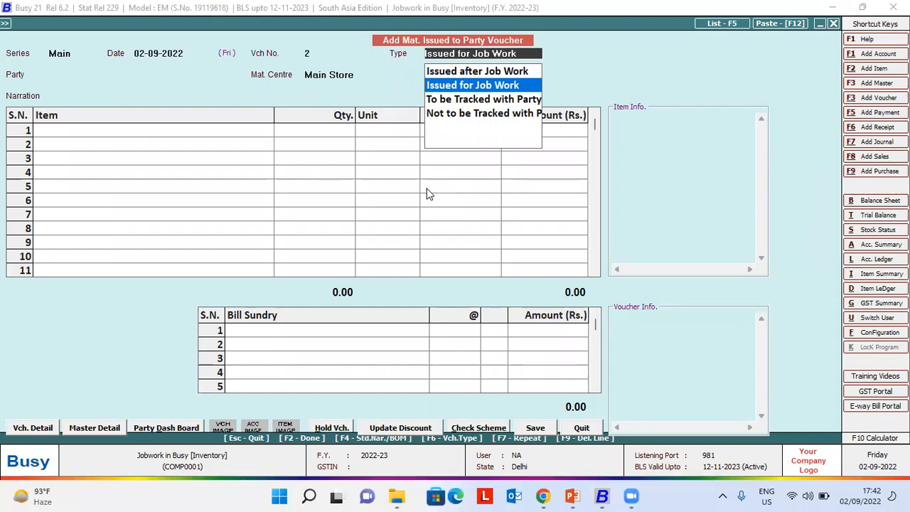
key(Up)
key(Return)
key(Down)
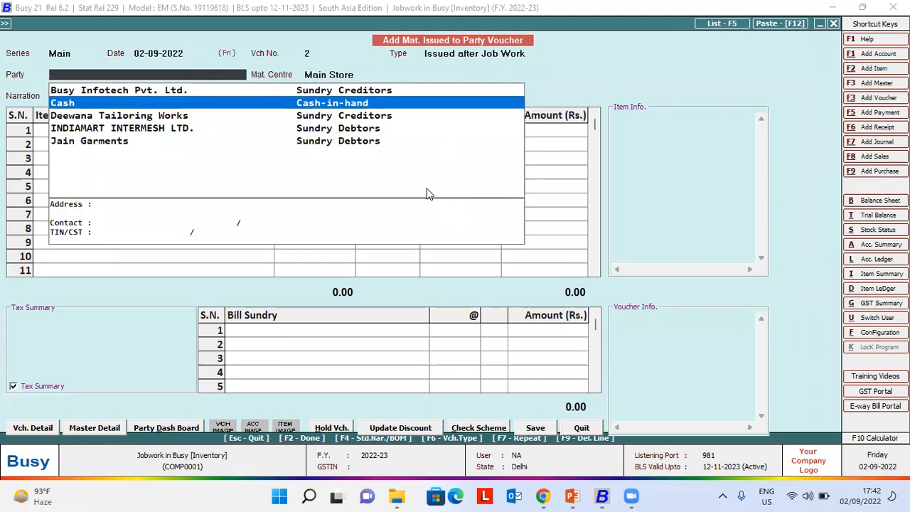
key(Down)
key(Down)
key(Down)
key(Return)
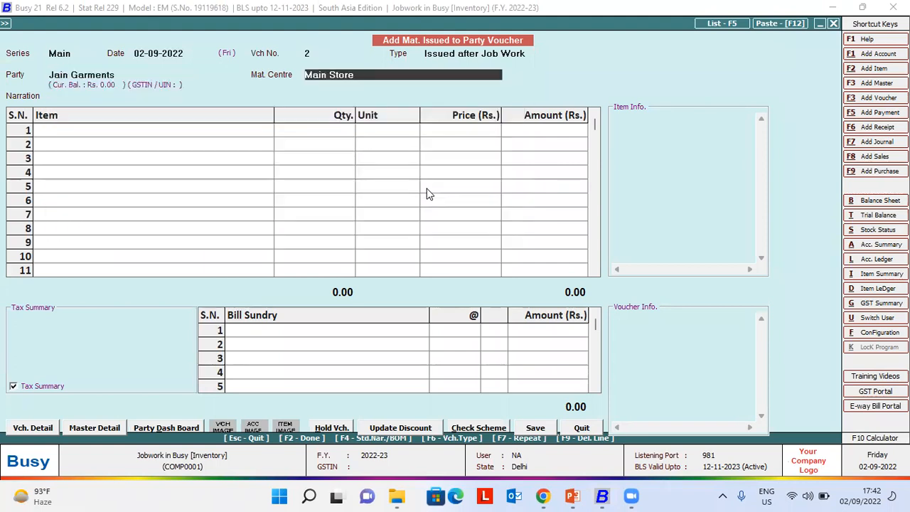
key(Return)
key(Return)
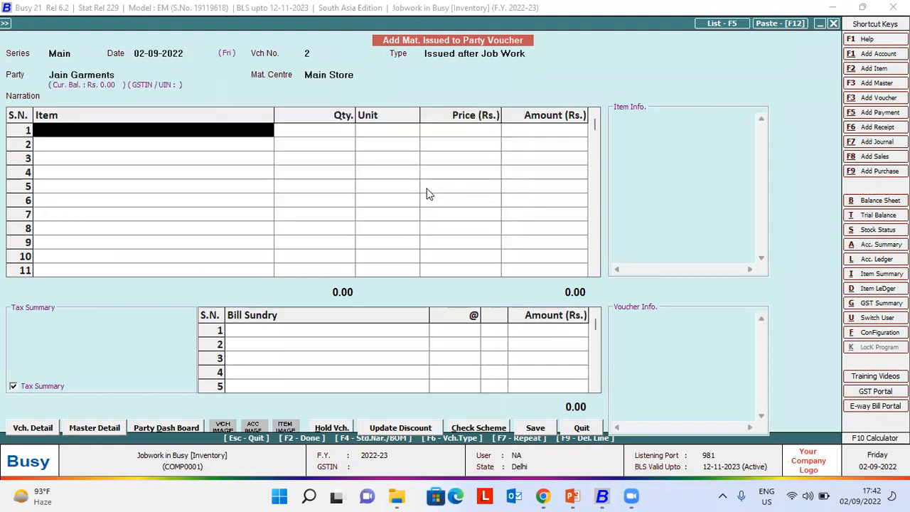
Enter Shirt as the issued item with a quantity of 10 Pcs. at a price of Rs. 2,330
text(shirt)
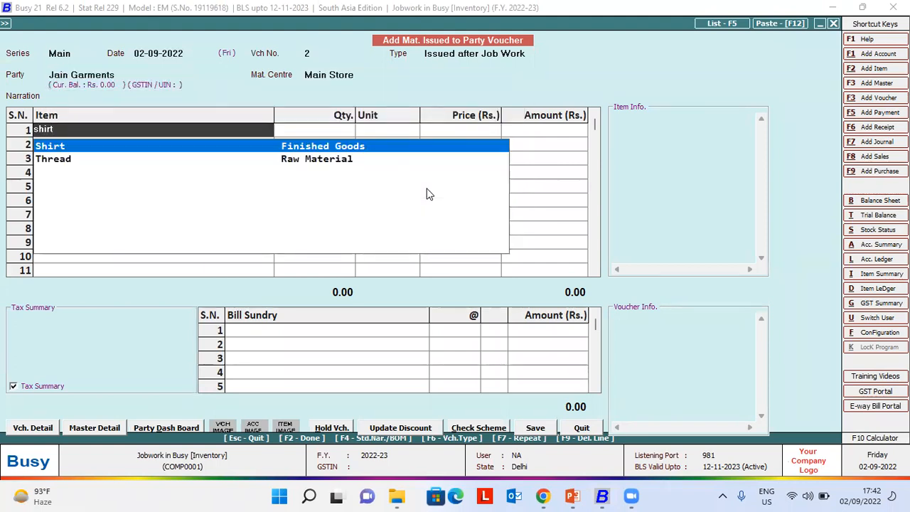
key(Return)
text(10)
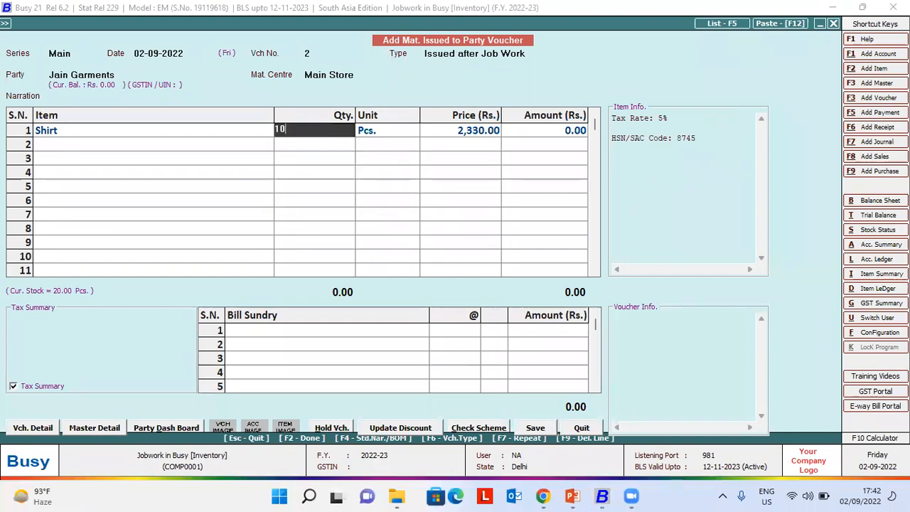
key(Return)
key(Return)
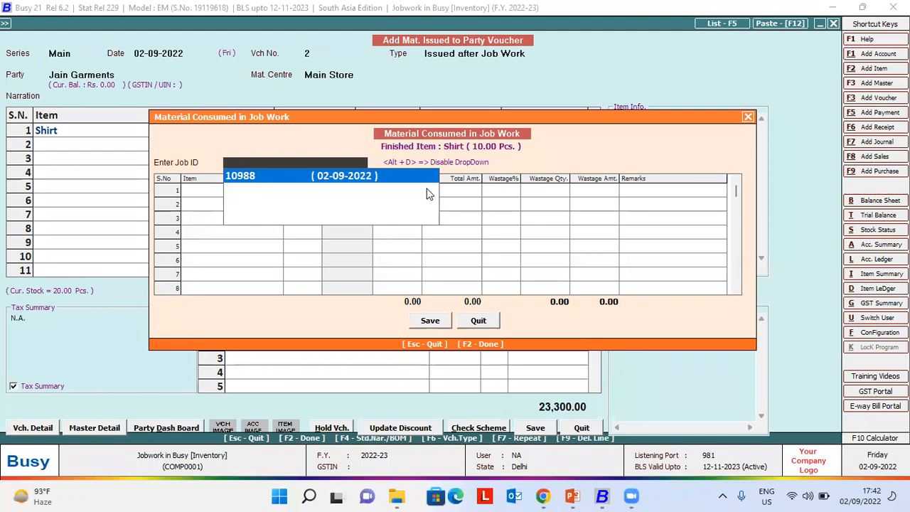
Select Job ID 10988 to fill in the materials consumed for the finished shirts
key(Return)
key(Return)
key(Return)
key(Return)
Examine the buttons, cotton fabric and thread rows listed as material consumed in the job work
key(Left)
key(Down)
key(Down)
key(Up)
key(Up)
key(Down)
key(Down)
key(Up)
key(Up)
key(Down)
key(Down)
key(Up)
key(Up)
key(Up)
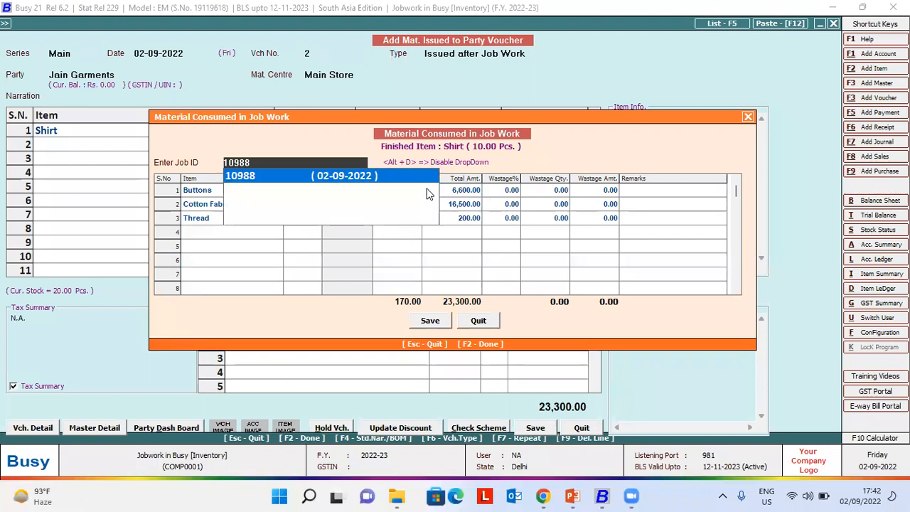
Review the consumed quantities of buttons, cotton fabric and thread filled in for Job ID 10988
key(Down)
key(Down)
key(Down)
key(Up)
key(Up)
key(Down)
key(Down)
key(Up)
key(Up)
key(Up)
key(Down)
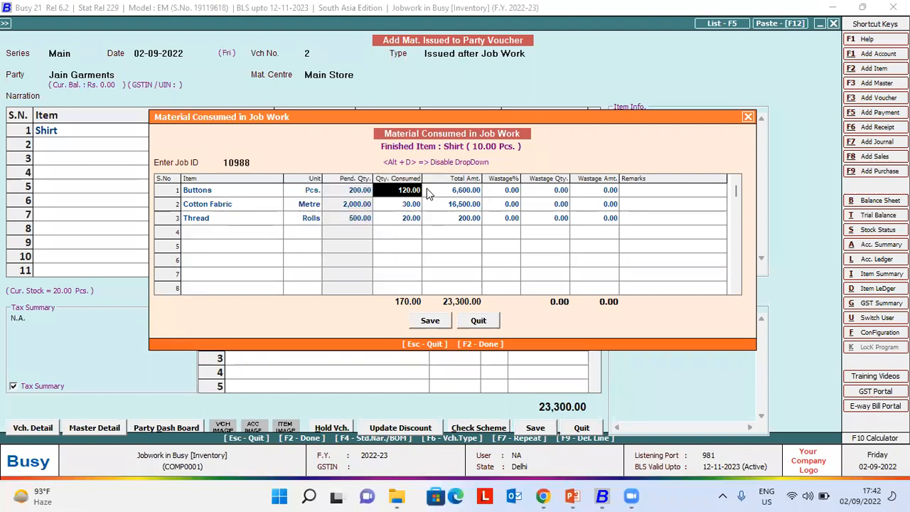
key(Down)
key(Left)
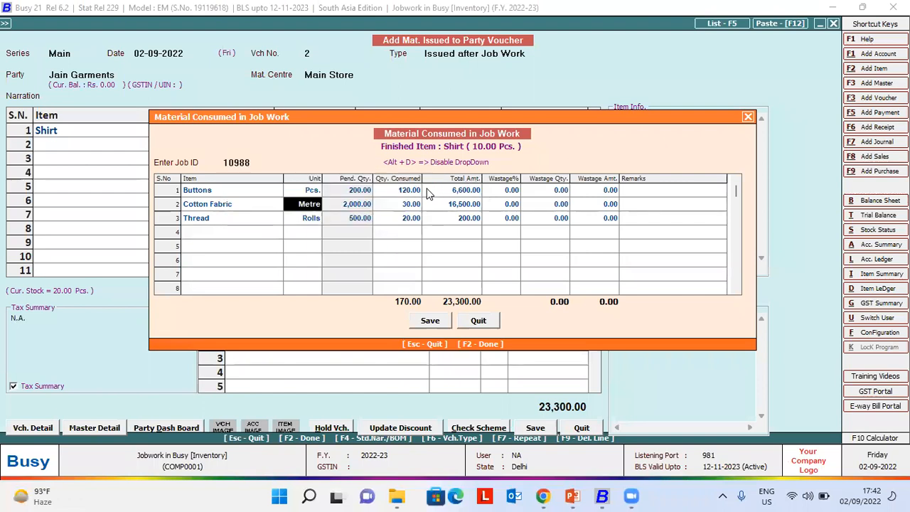
key(Up)
key(Right)
key(Down)
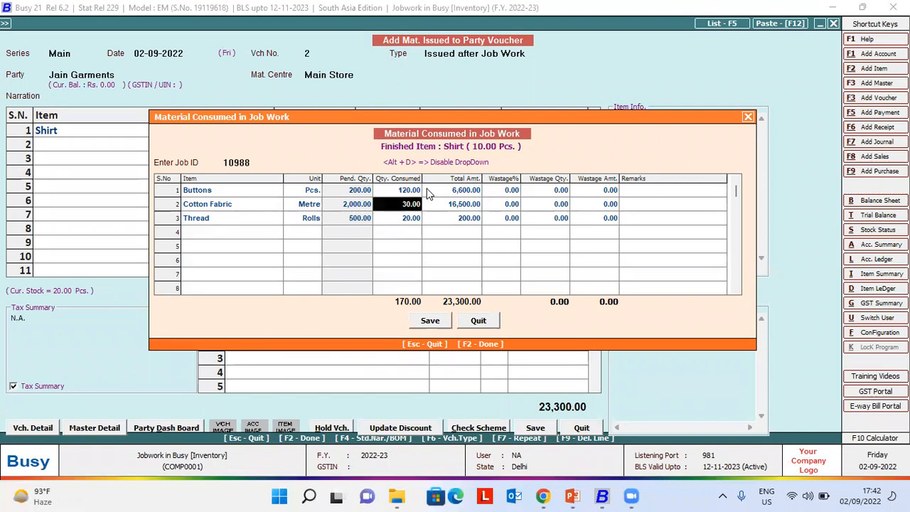
key(Down)
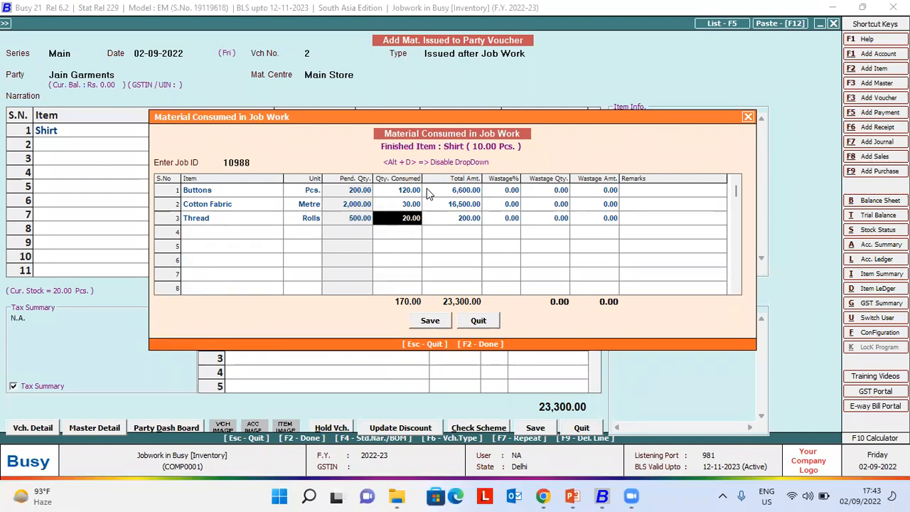
Accept the materials consumed and add Tailoring Charges as a bill sundry at Rs. 500 per piece
key(F2)
key(Return)
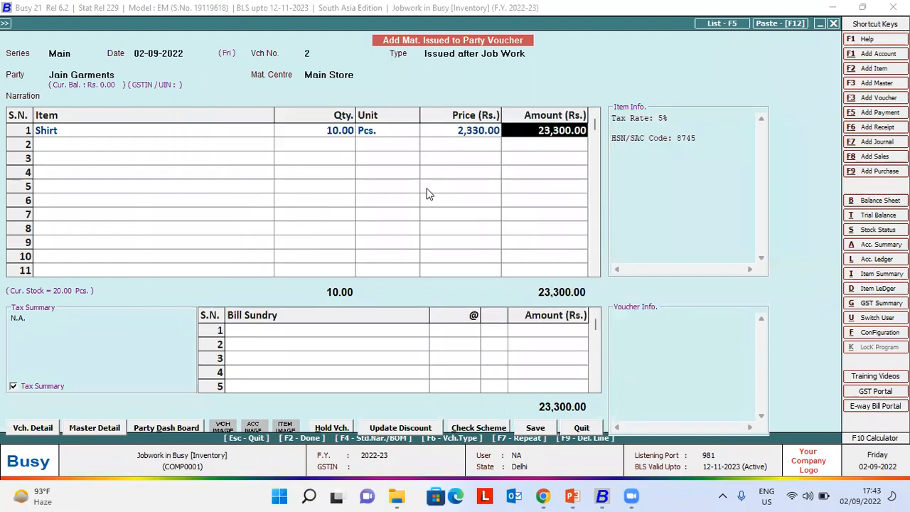
key(Return)
key(Return)
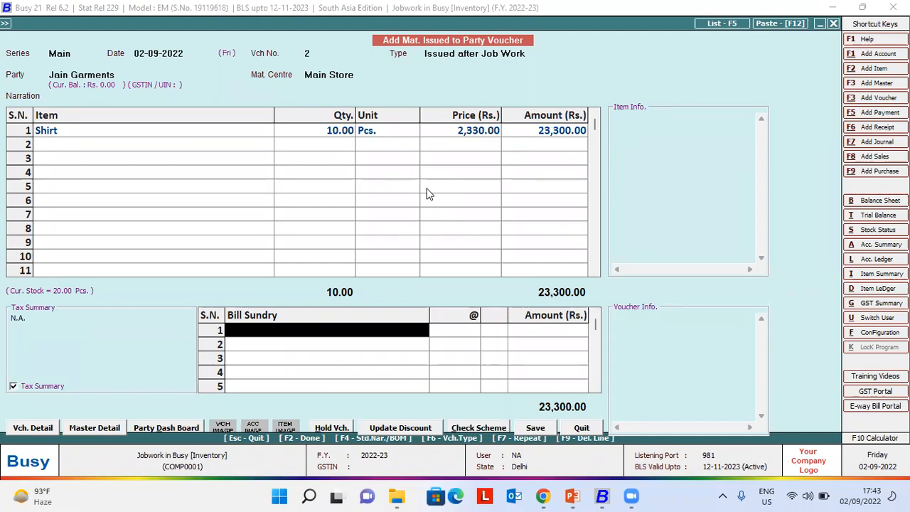
text(tailo)
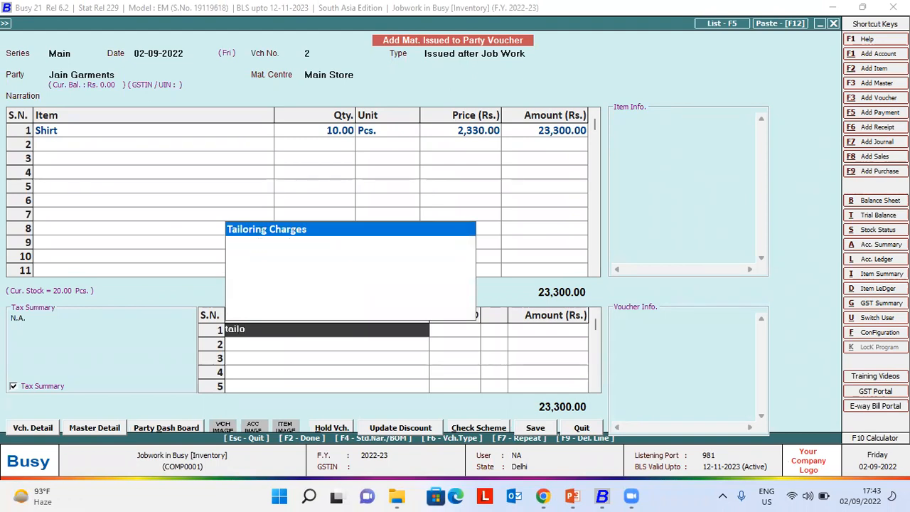
key(Return)
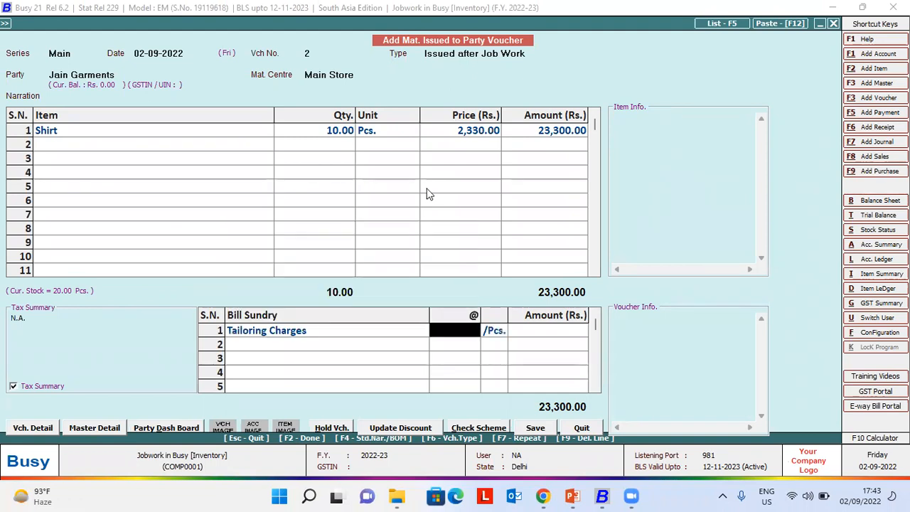
text(500)
key(Return)
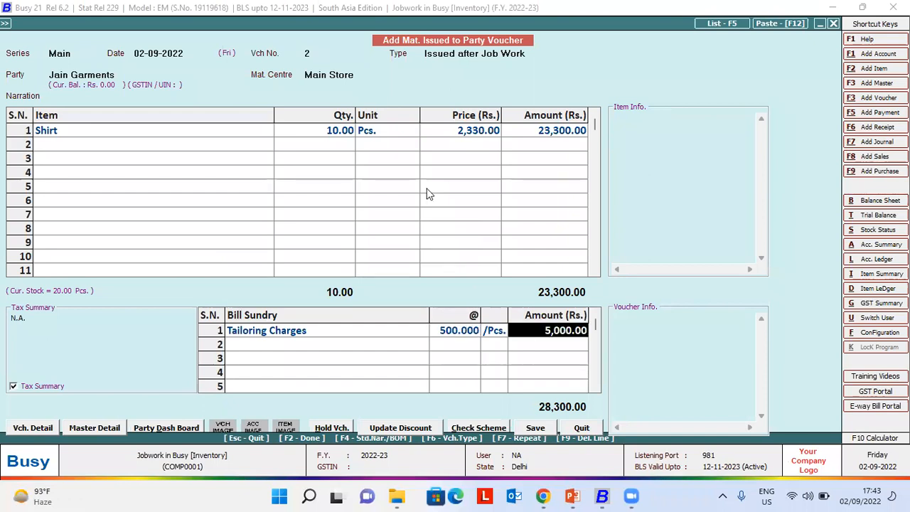
key(Return)
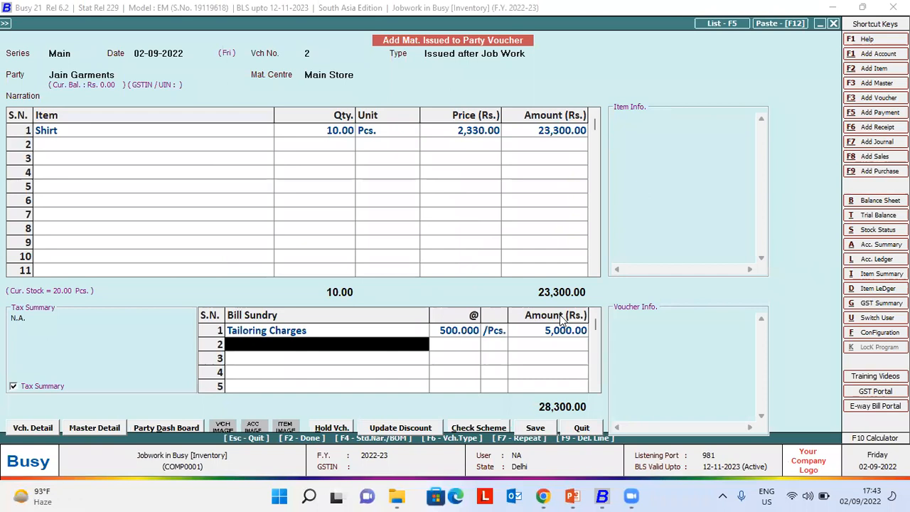
Save the Material Issued to Party voucher and leave voucher entry
key(F2)
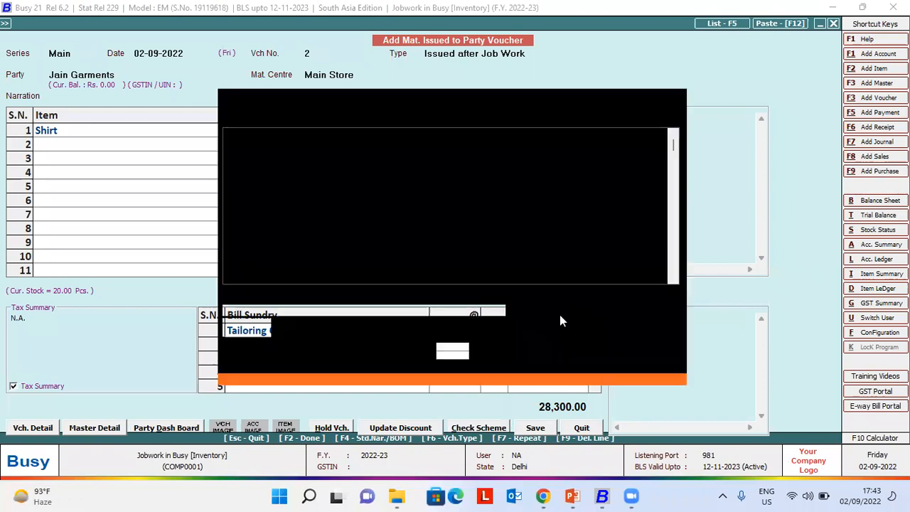
key(F2)
key(F2)
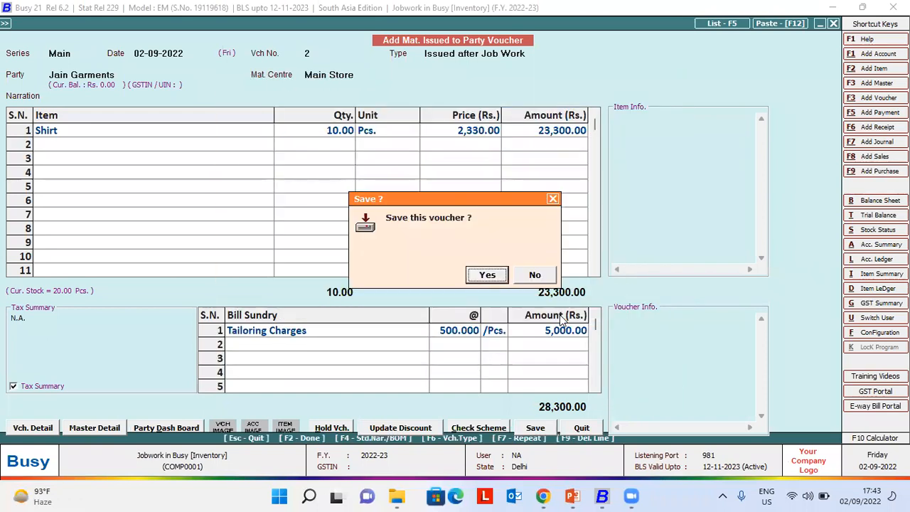
key(Return)
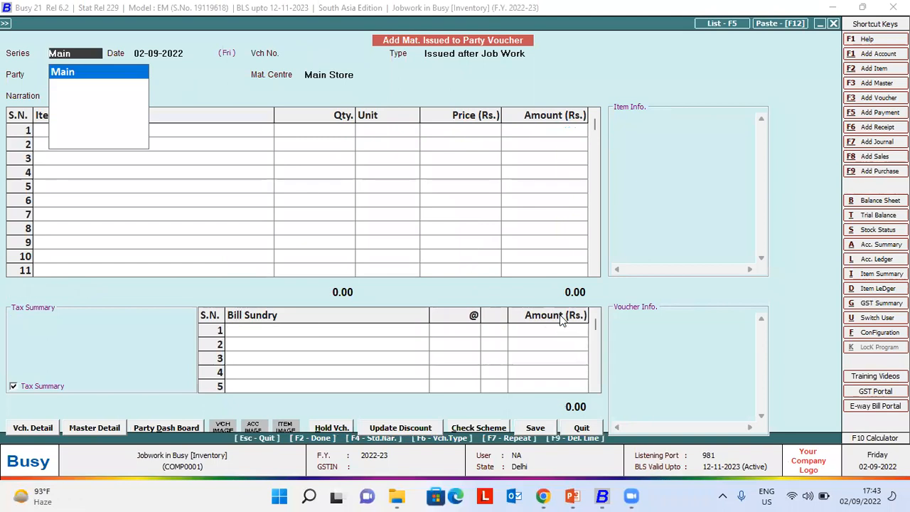
key(Escape)
key(Escape)
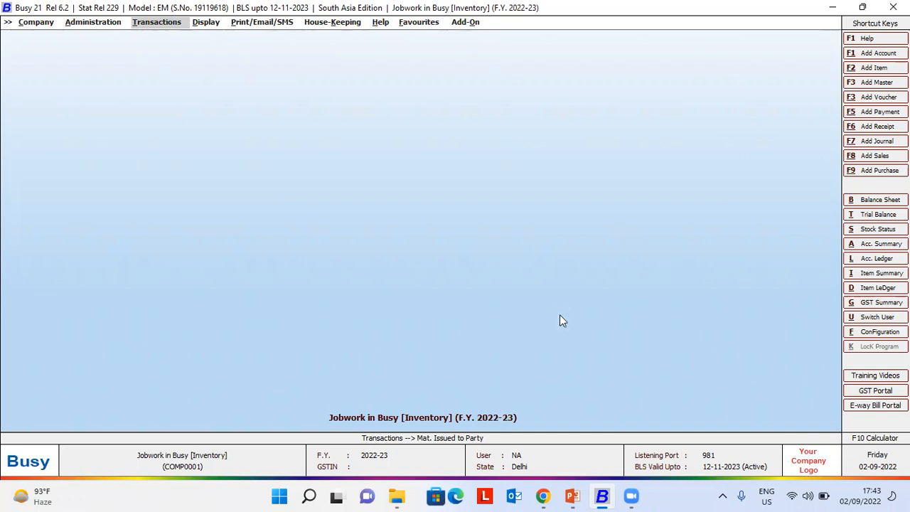
View the account ledger of Jain Garments to check the tailoring charges entry
key(alt+l)
text(jain)
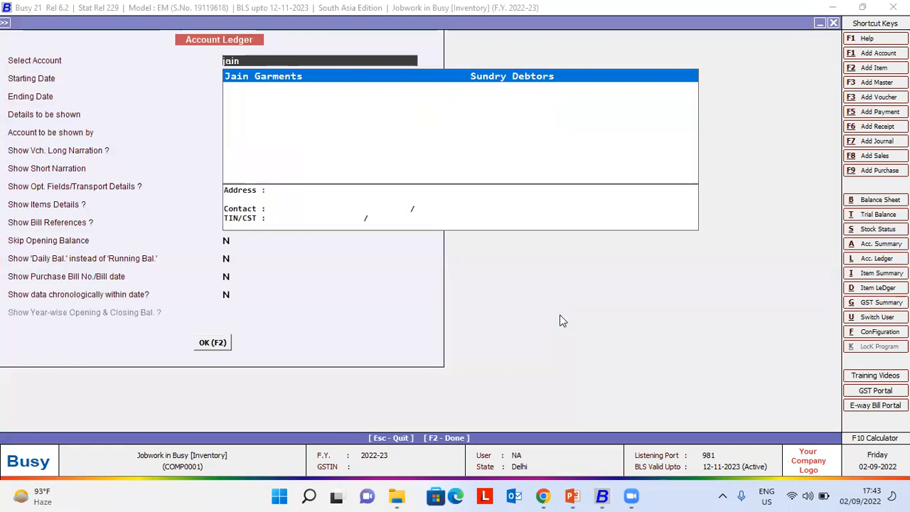
key(Return)
key(Return)
key(Return)
key(F2)
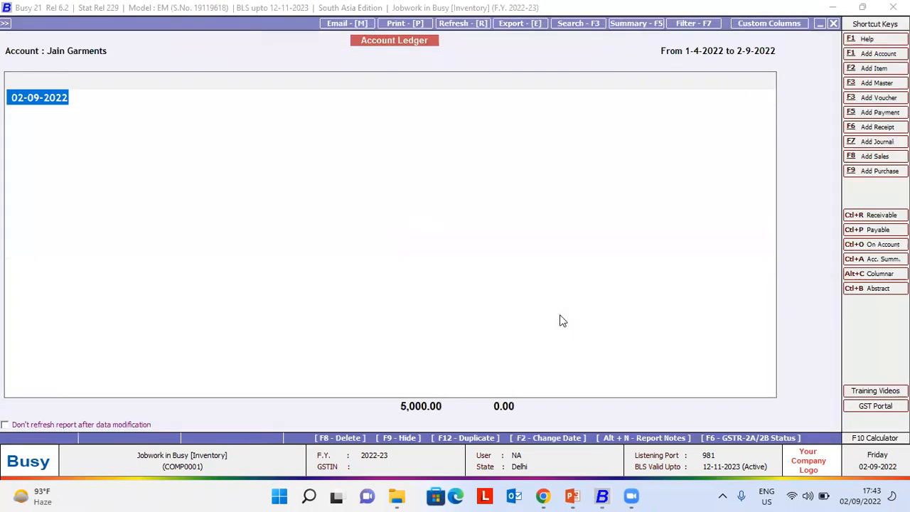
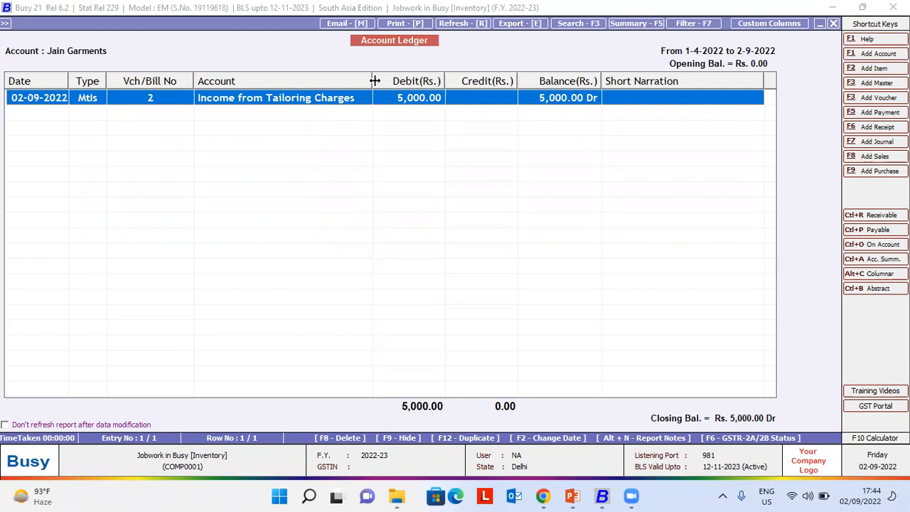
key(Escape)
key(Escape)
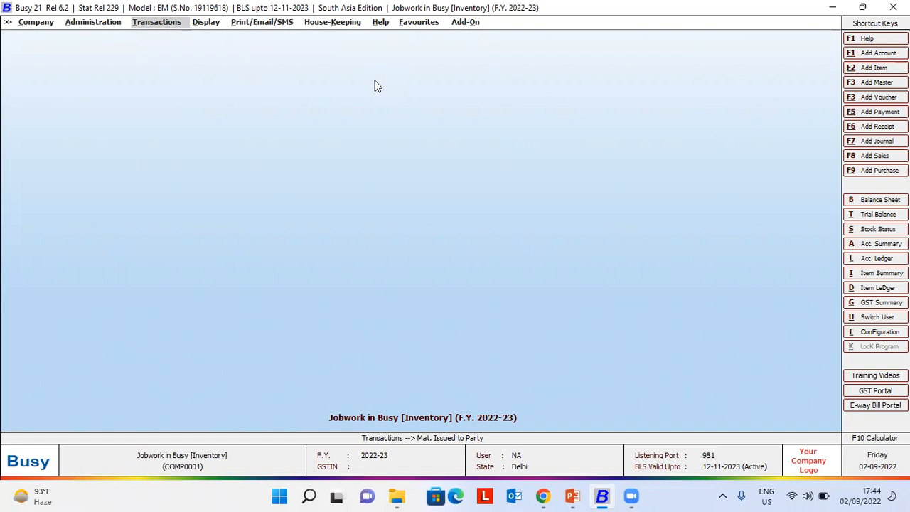
Open the in-house job work Job Register report for all parties
key(Right)
key(Return)
key(Down)
key(Down)
key(Down)
key(Down)
key(Down)
key(Down)
key(Down)
key(Down)
key(Down)
key(Down)
key(Down)
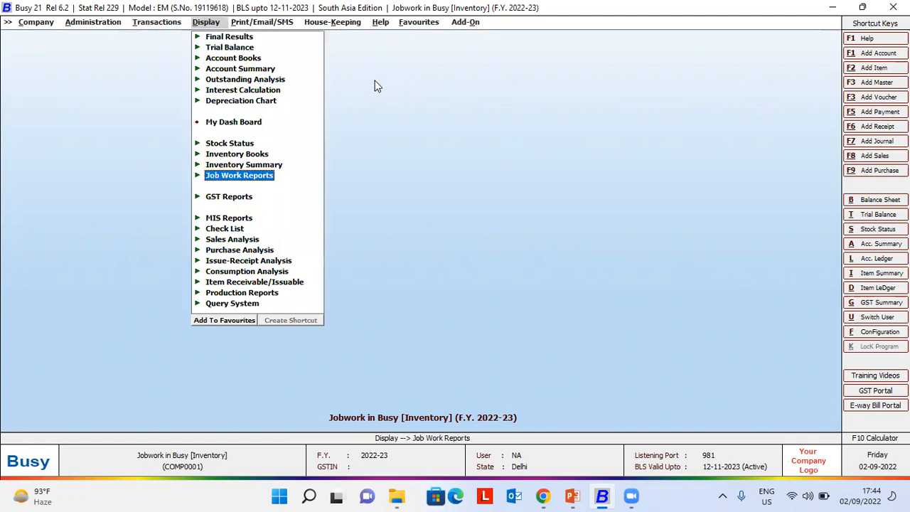
key(Return)
key(Down)
key(Return)
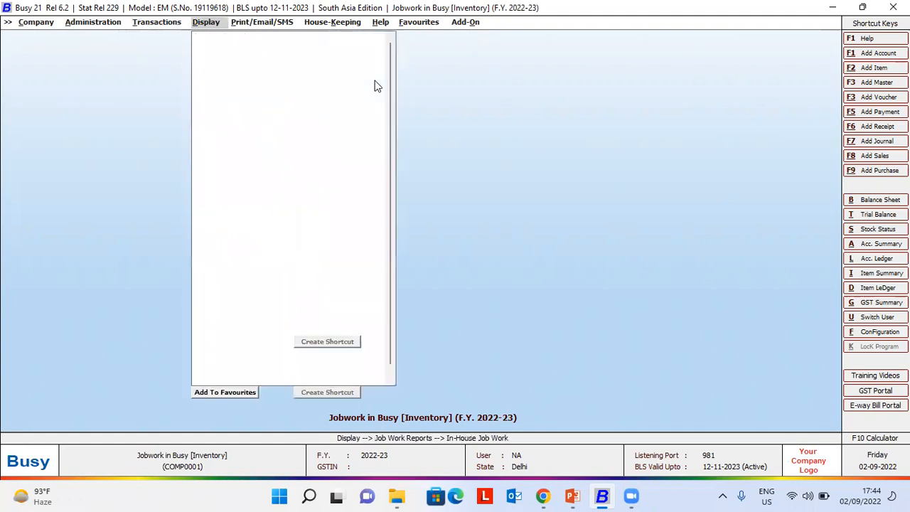
key(Down)
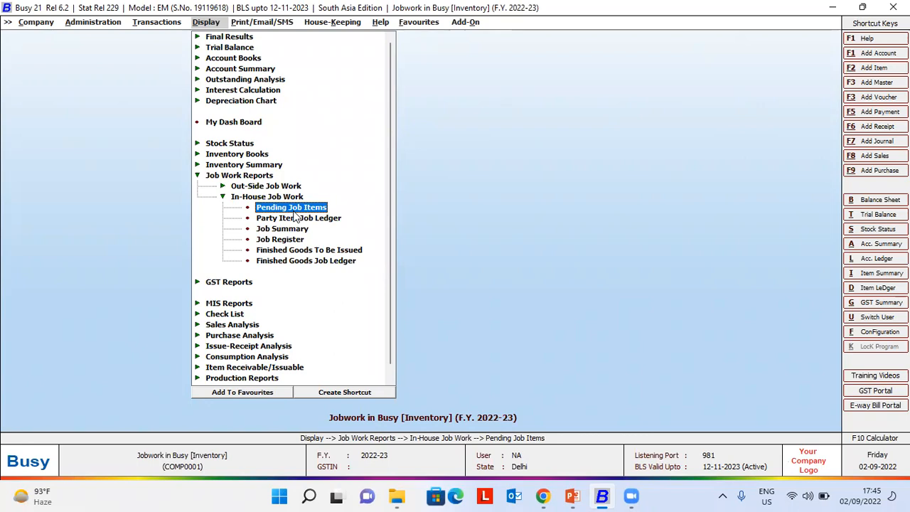
key(Down)
key(Down)
key(Down)
key(Return)
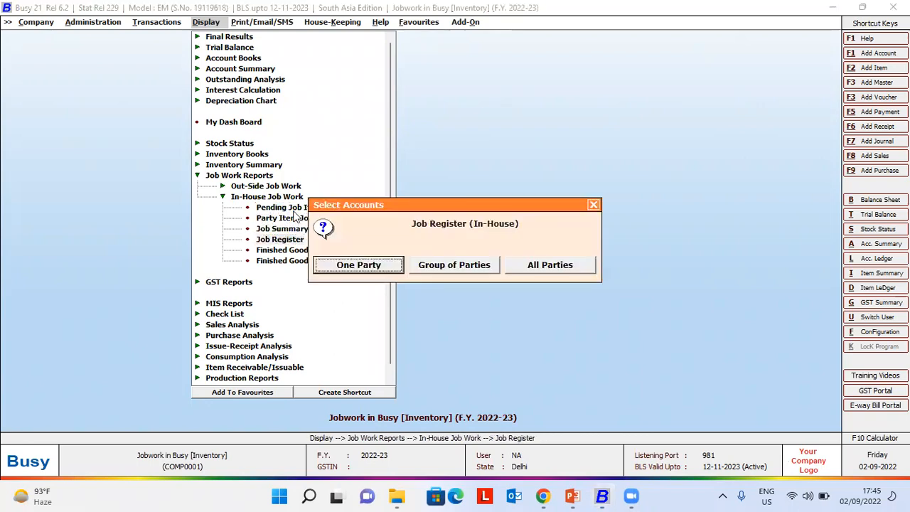
key(Right)
key(Right)
key(Return)
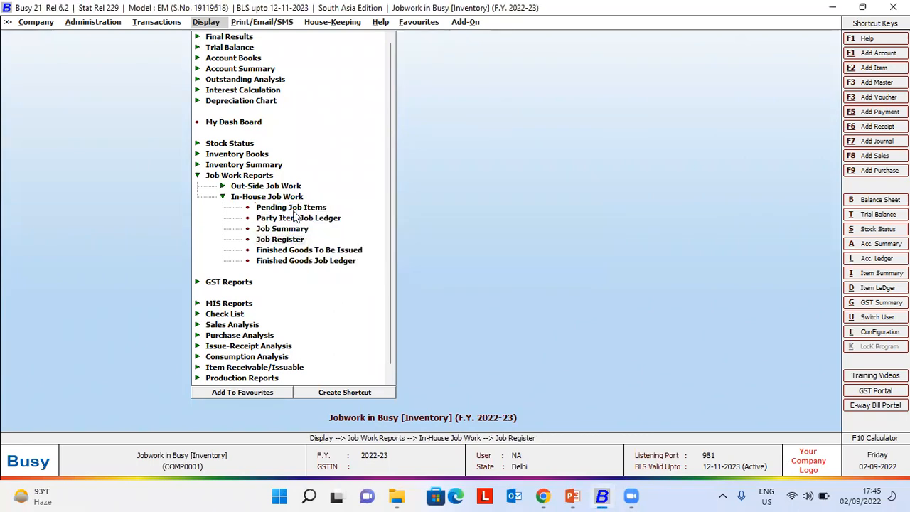
Generate the Job Register for all job IDs from 1-4-2022 to 2-9-2022 and examine its received and issued entries
key(Return)
key(Return)
key(Return)
text(Y)
key(Return)
text(Y)
key(Return)
key(Return)
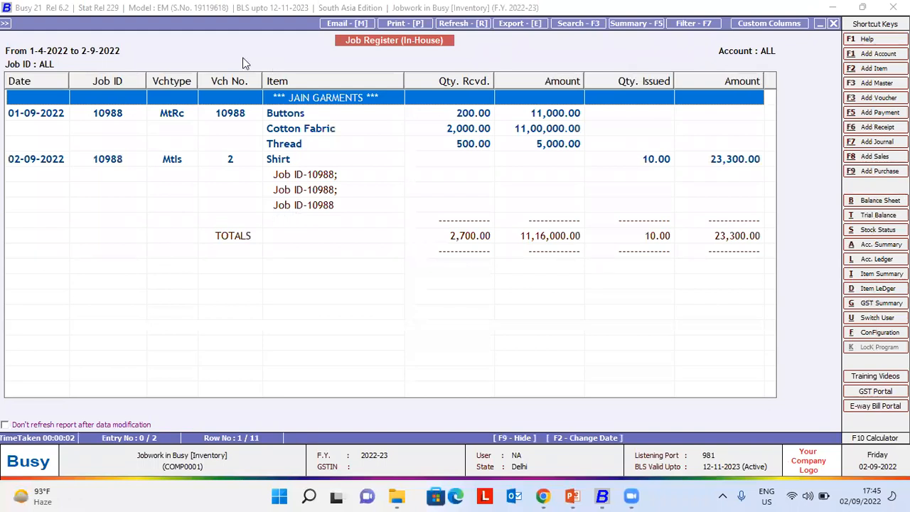
click(282, 118)
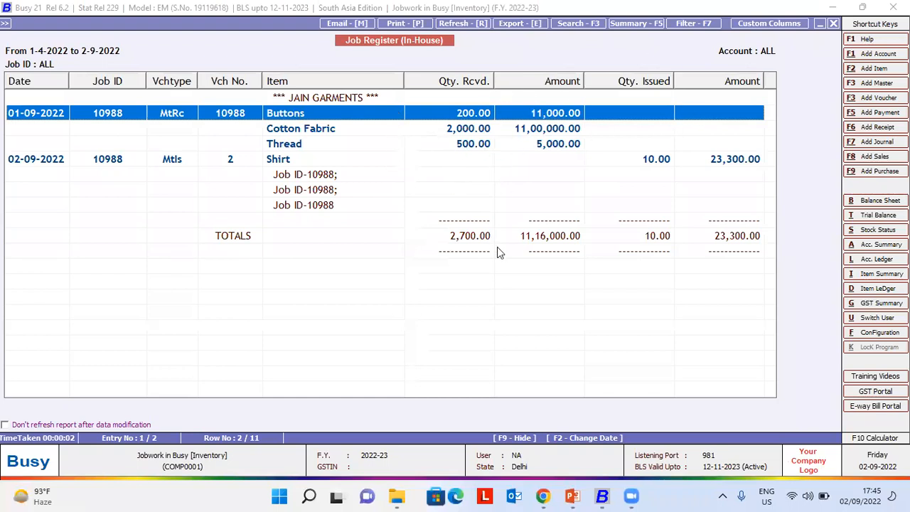
click(311, 190)
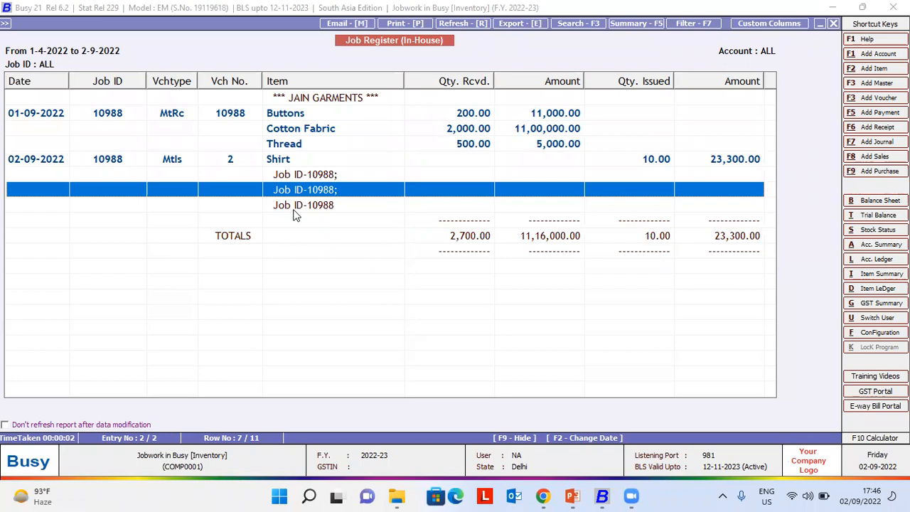
key(Escape)
key(Escape)
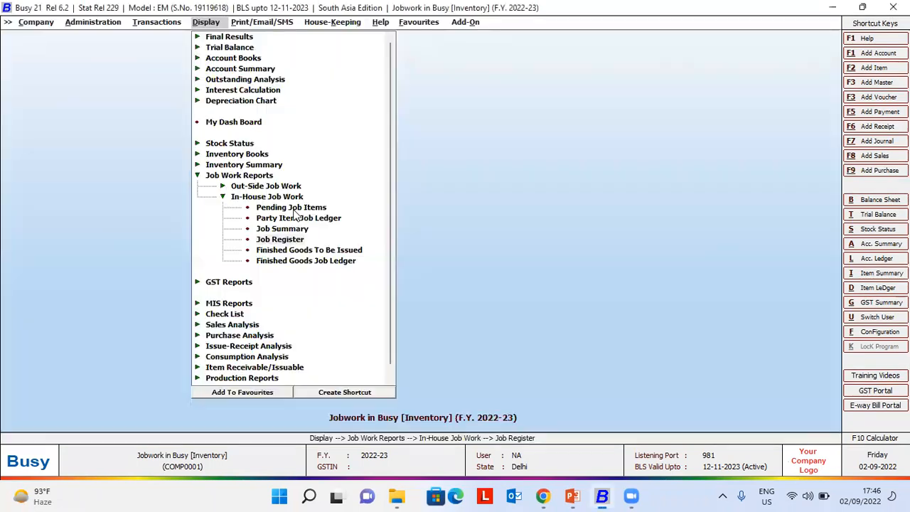
Open the in-house Job Summary report in its party-wise form
key(Up)
key(Up)
key(Up)
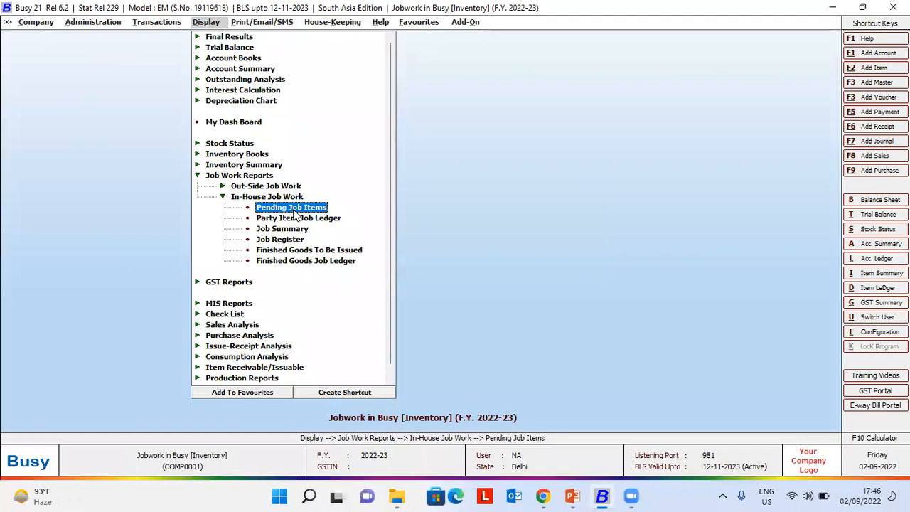
key(Down)
key(Down)
key(Down)
key(Down)
key(Up)
key(Up)
key(Return)
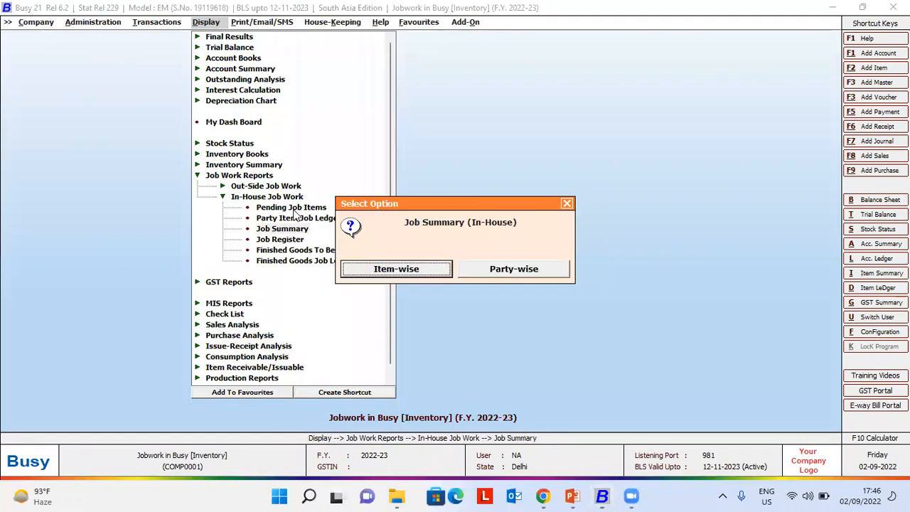
key(Right)
key(Return)
key(Right)
key(Return)
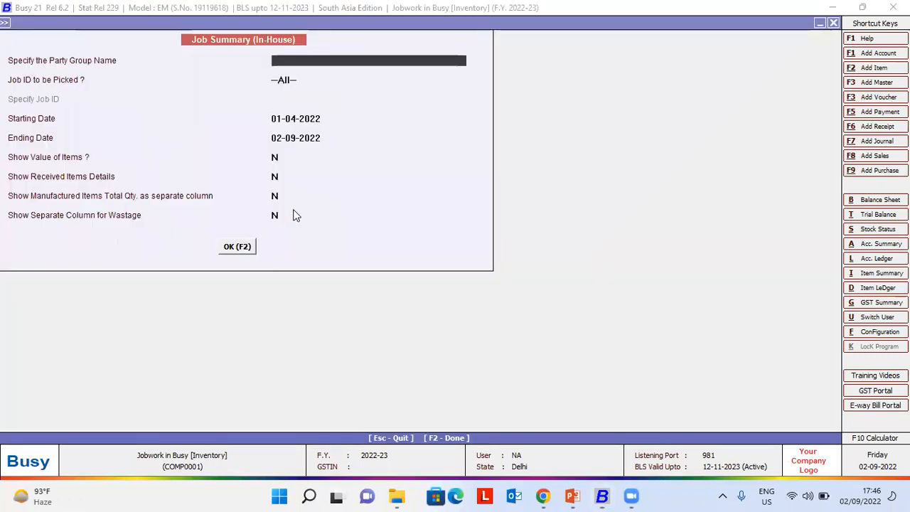
key(Escape)
Generate the Job Summary for all parties and all job IDs, showing received item details, total manufactured quantity and a separate wastage column
key(Right)
key(Return)
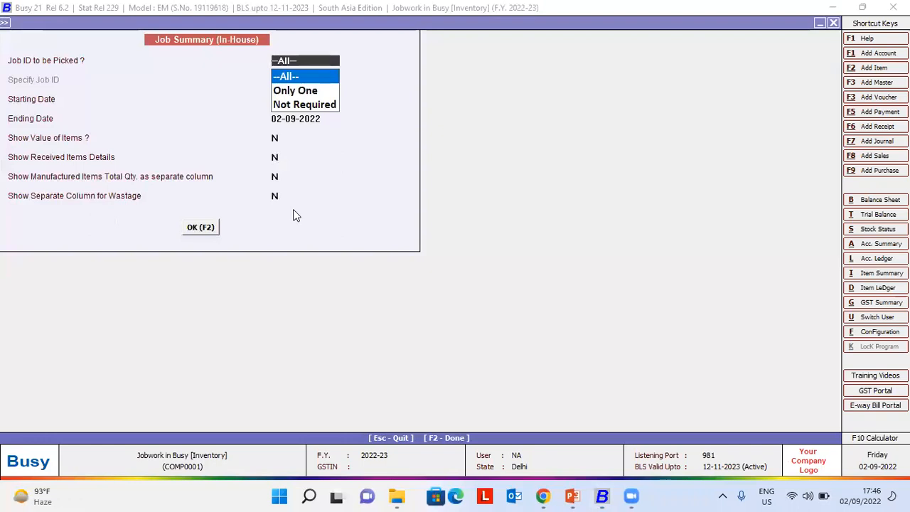
key(Return)
key(Return)
key(Return)
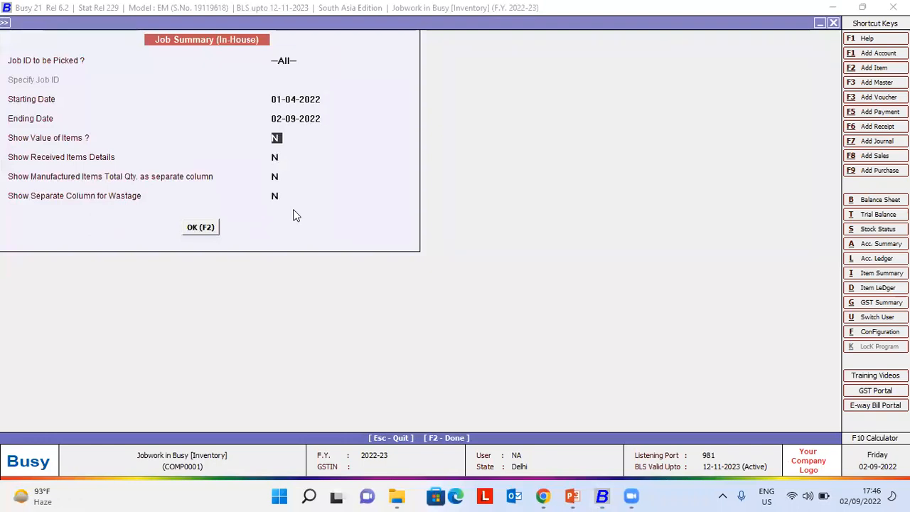
key(Return)
key(Up)
key(Return)
text(Y)
key(Return)
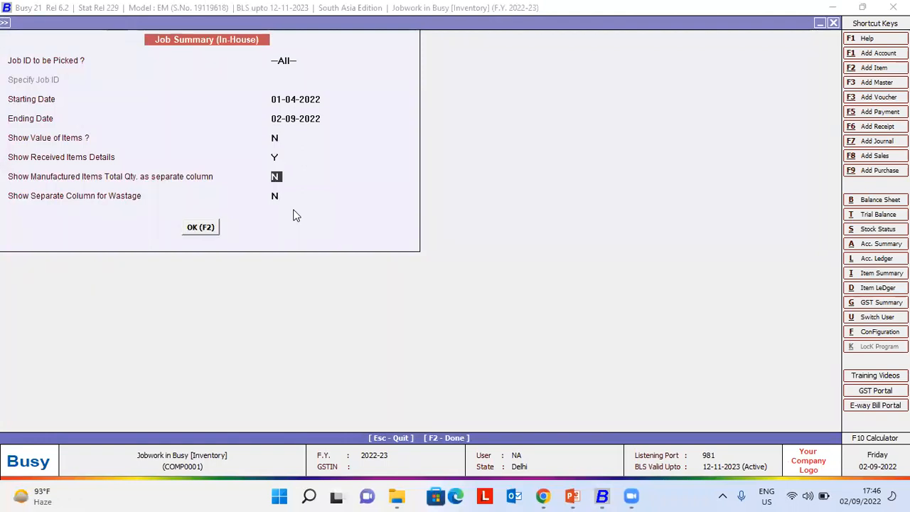
text(Y)
key(Return)
text(Y)
key(Return)
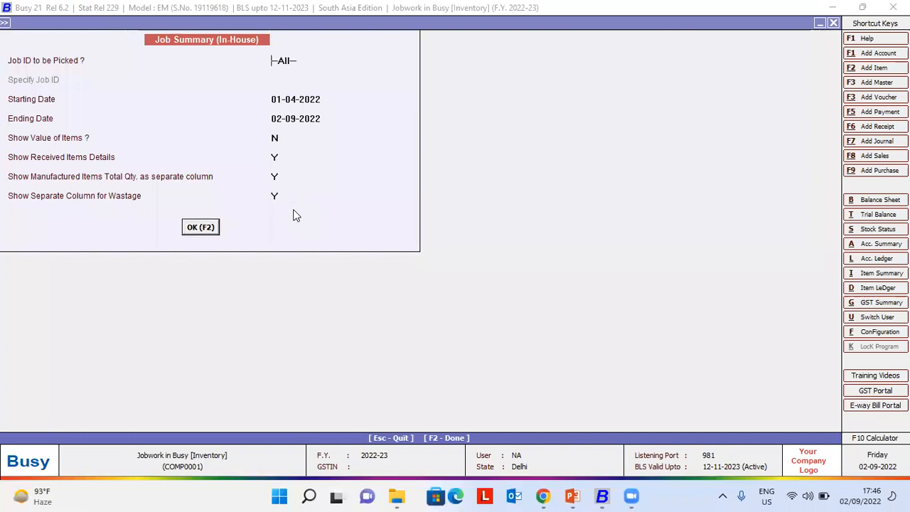
key(Return)
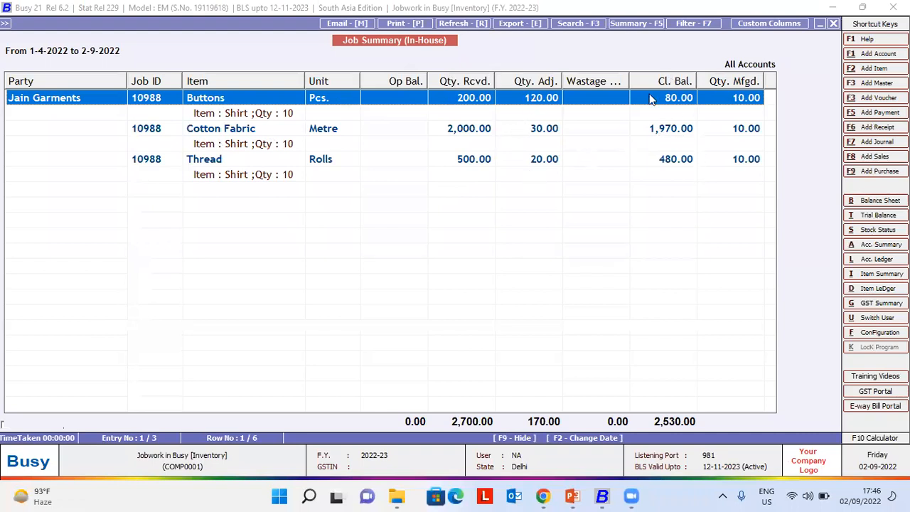
Widen the Job Summary's wastage column to show its full heading and close the report
drag(628, 78, 656, 78)
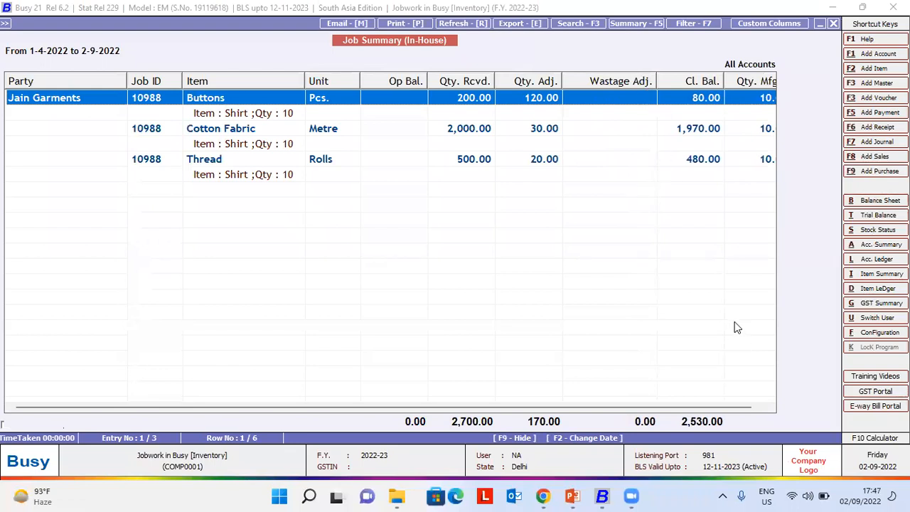
key(Escape)
key(Escape)
key(Escape)
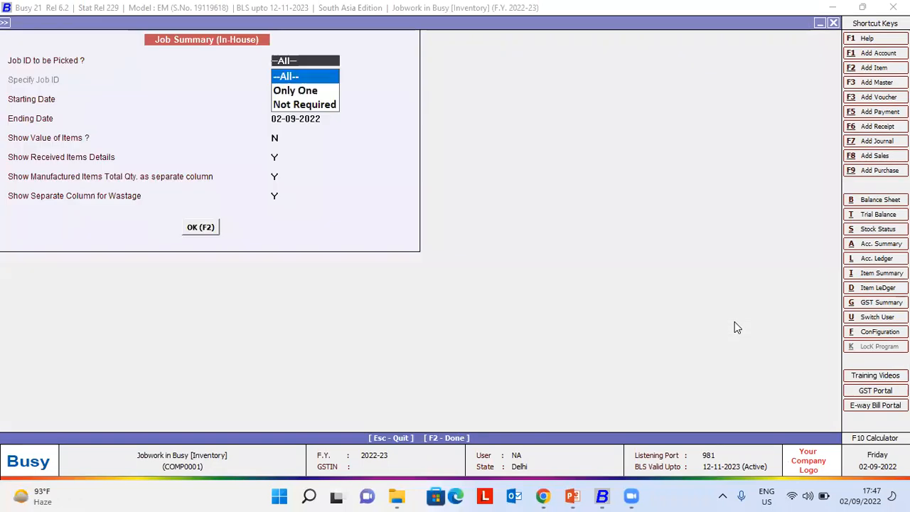
key(Escape)
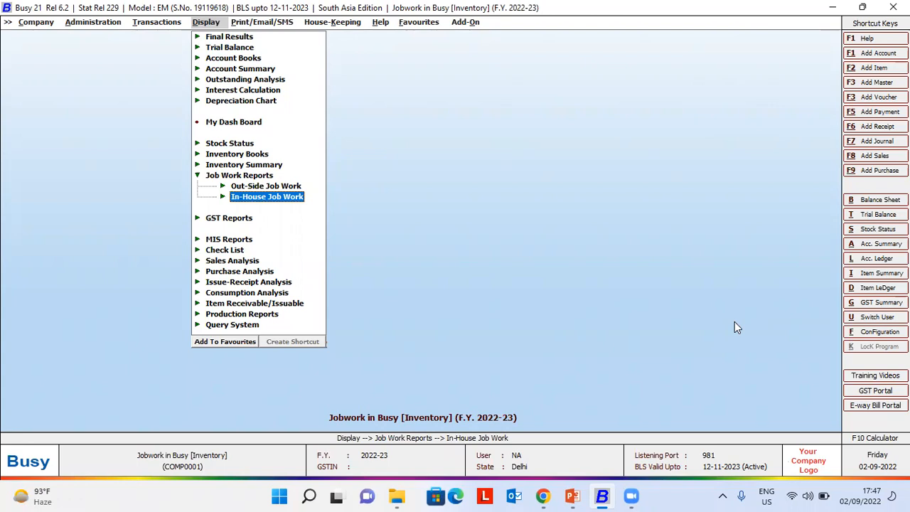
key(Left)
key(Up)
key(Up)
key(Up)
key(Up)
key(Up)
key(Up)
key(Up)
key(Up)
key(Up)
key(Up)
key(Up)
key(Up)
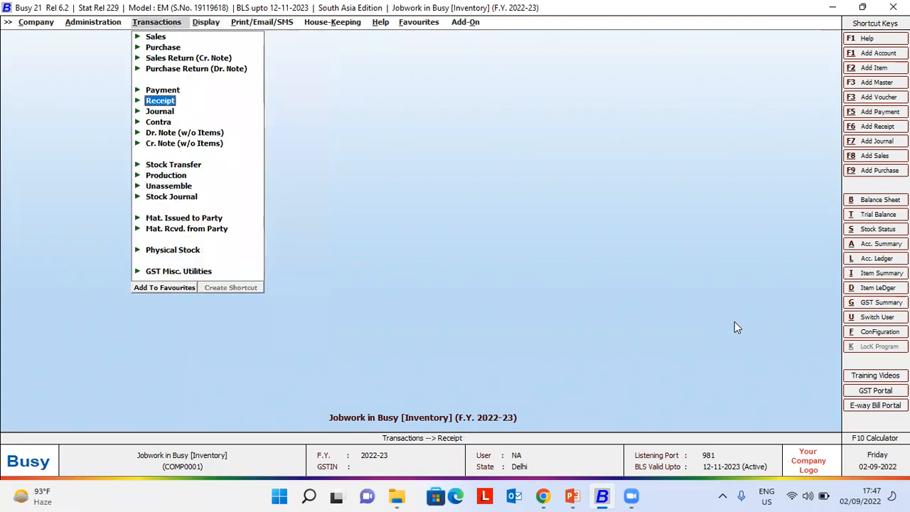
key(Up)
key(Down)
key(Down)
key(Down)
key(Down)
key(Down)
key(Down)
key(Down)
key(Down)
key(Down)
key(Down)
key(Down)
key(Down)
key(Down)
key(Down)
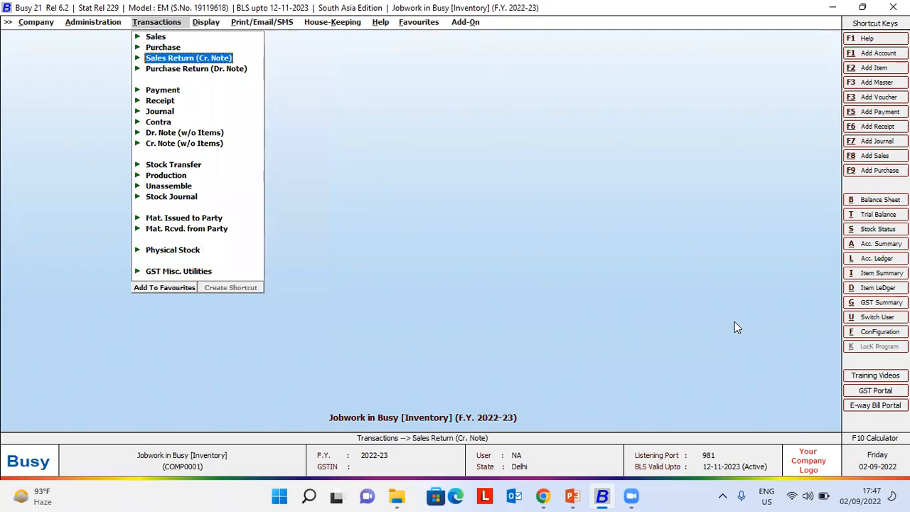
key(Up)
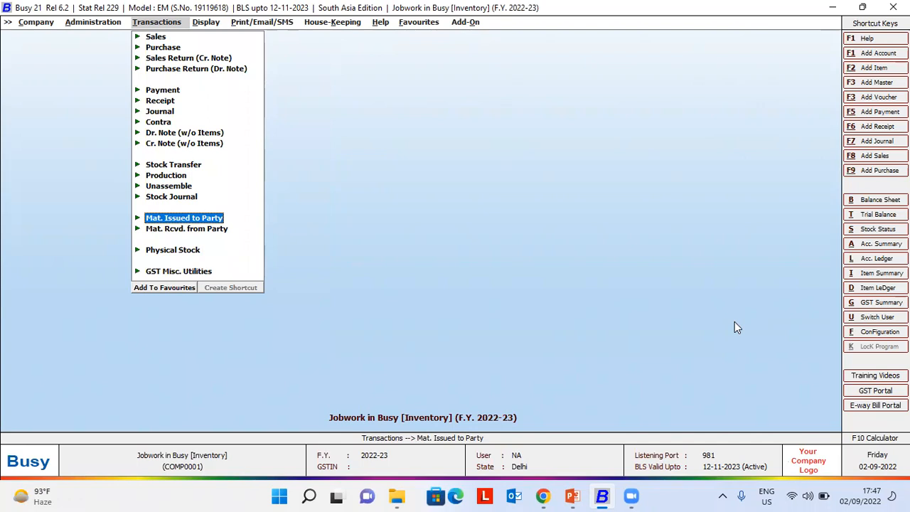
key(Down)
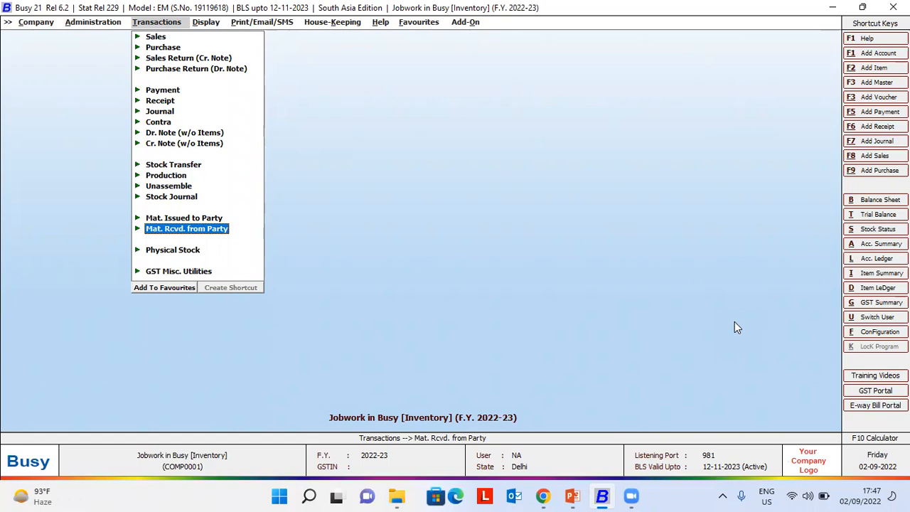
key(Left)
key(Up)
key(Up)
key(Up)
key(Up)
key(Up)
key(Up)
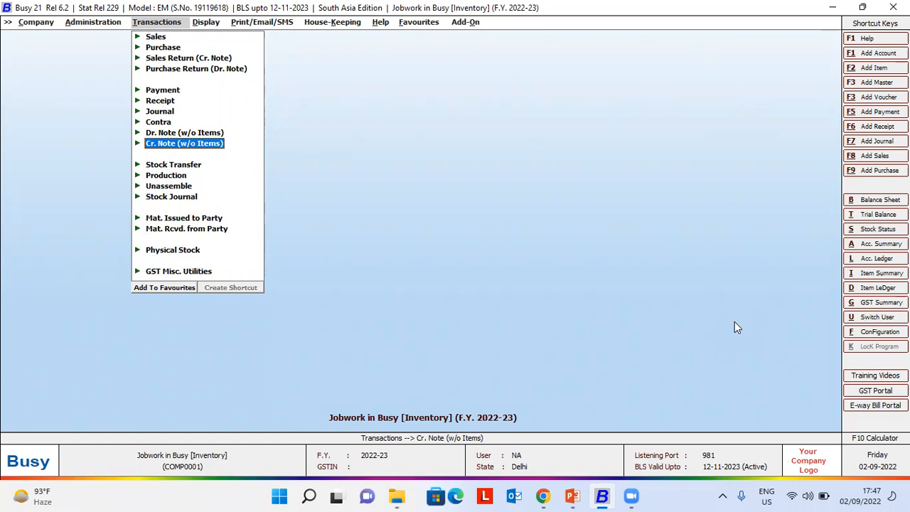
key(Up)
key(Up)
key(Down)
key(Down)
key(Down)
key(Down)
key(Down)
key(Down)
key(Down)
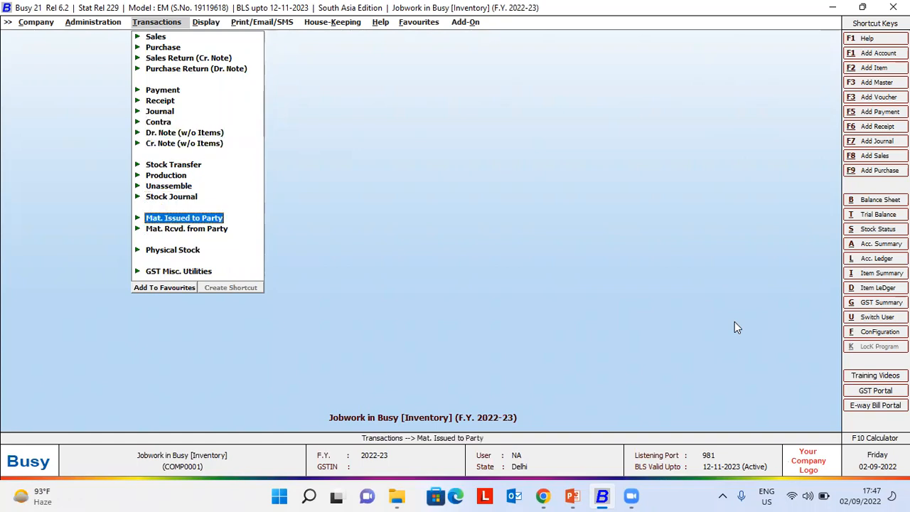
key(Down)
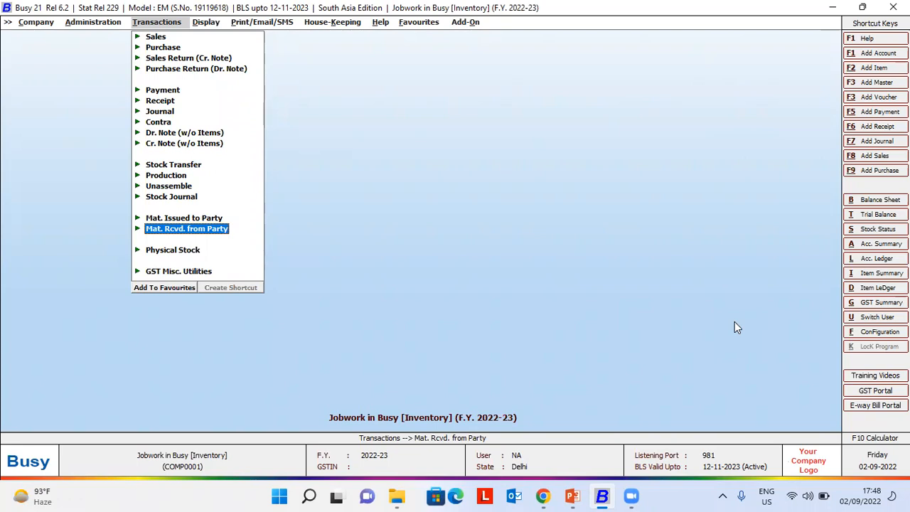
key(Right)
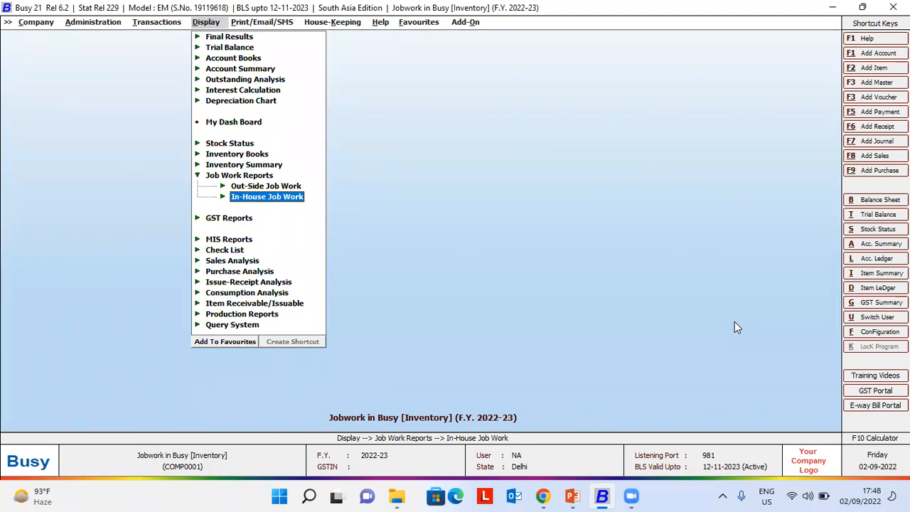
key(Up)
key(Up)
key(Down)
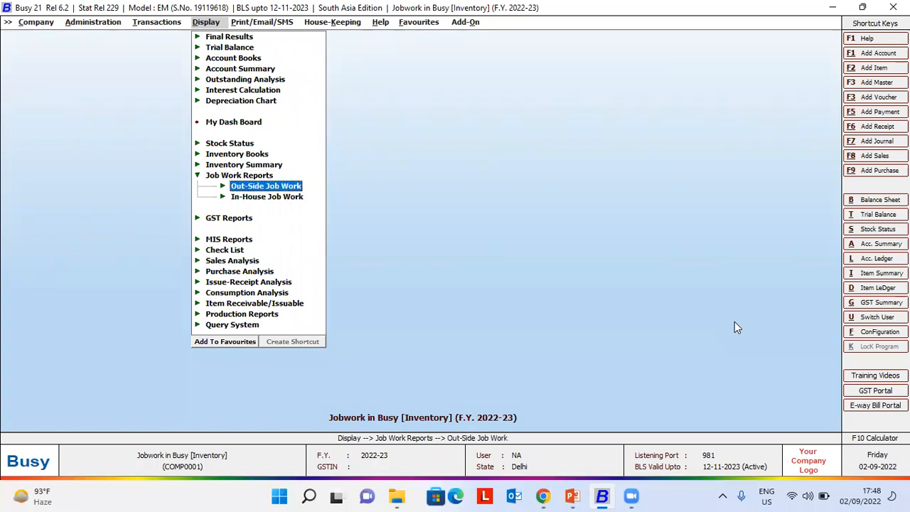
key(Down)
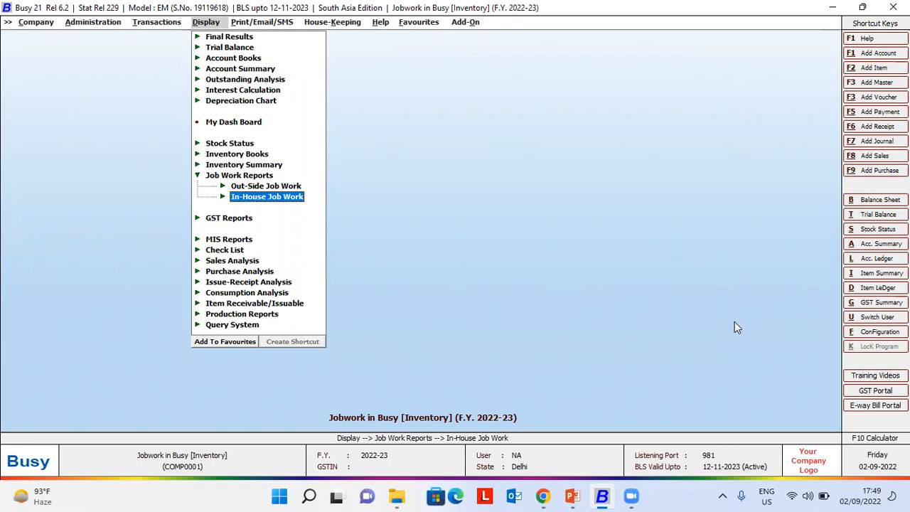
key(Left)
key(Up)
key(Down)
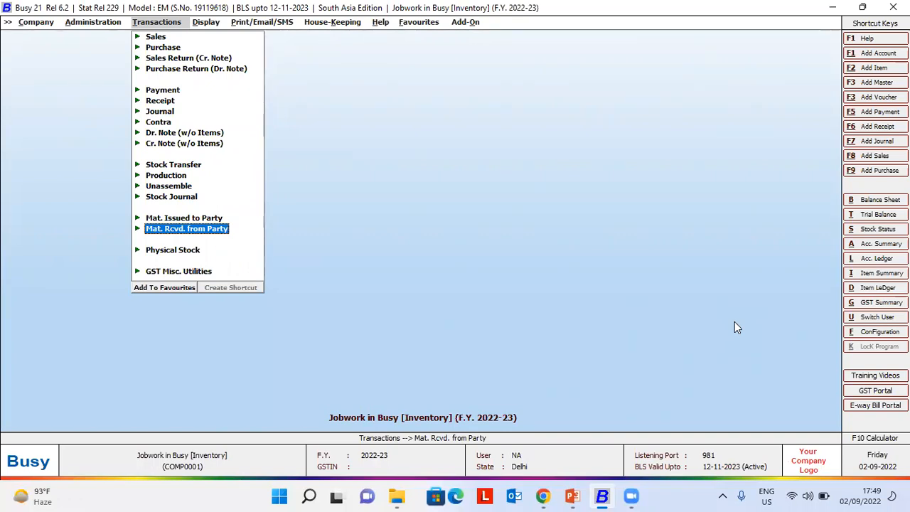
Open the Inventory section of the company's Features / Options configuration
key(Left)
key(Down)
key(Return)
key(Return)
key(Down)
key(Down)
key(Down)
key(Down)
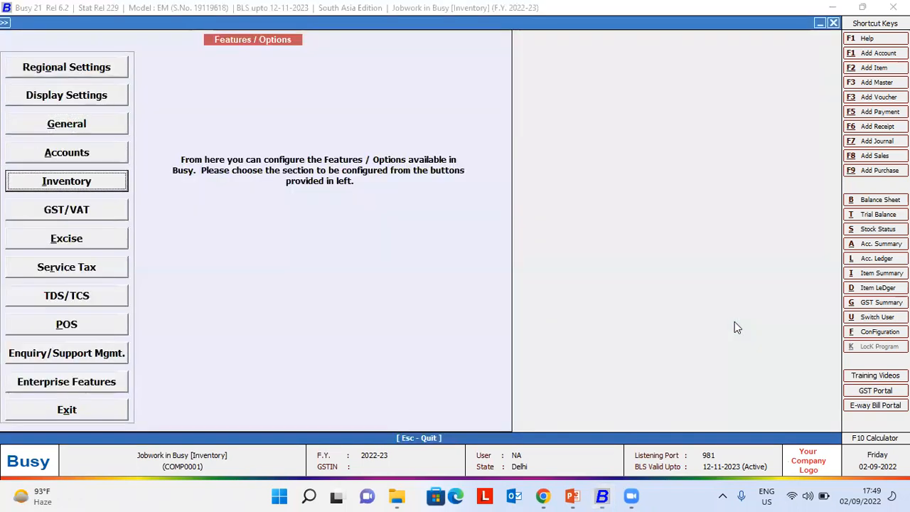
key(Return)
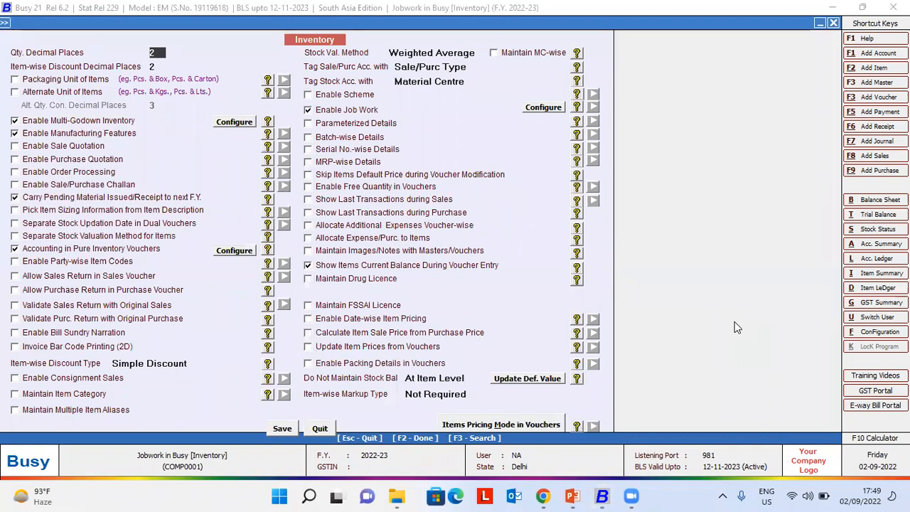
Search the inventory options for "accounting" to locate the setting for accounting in pure inventory vouchers
key(F3)
text(account)
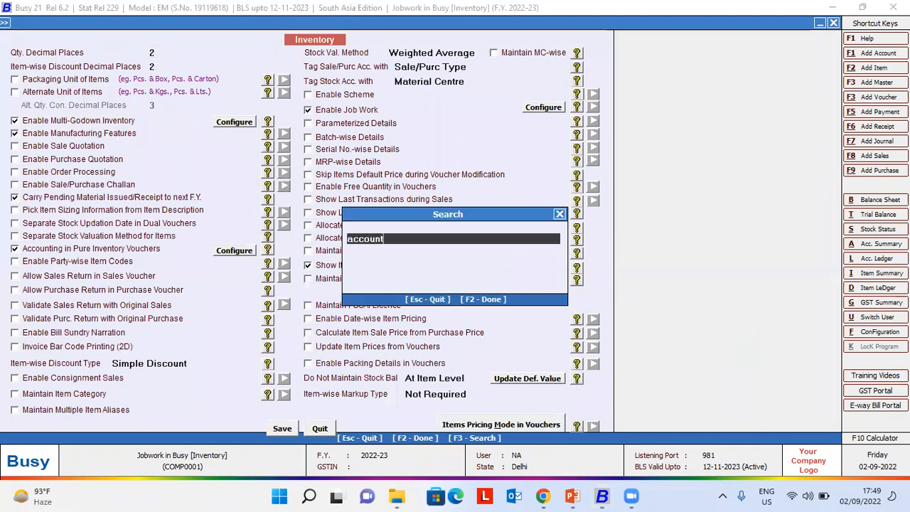
text(ing)
key(Return)
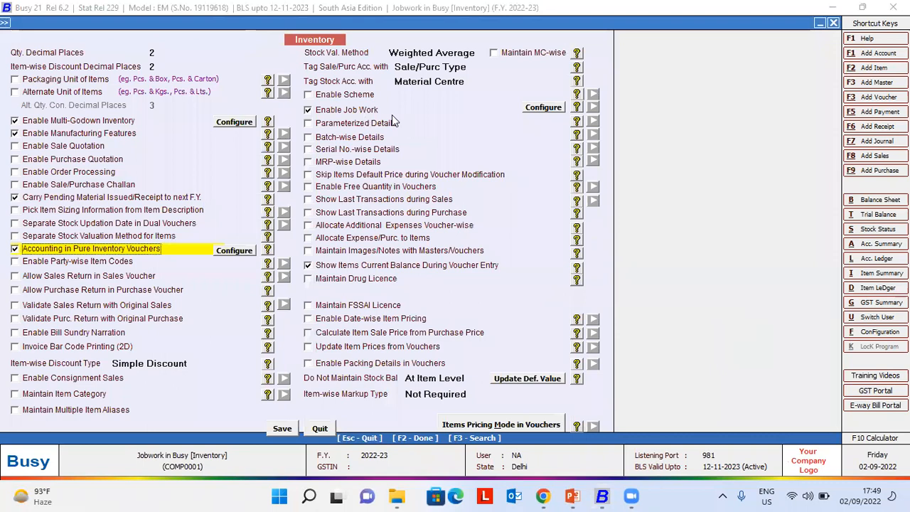
Review the Job Work configuration options, and leave the feature settings without saving
click(542, 109)
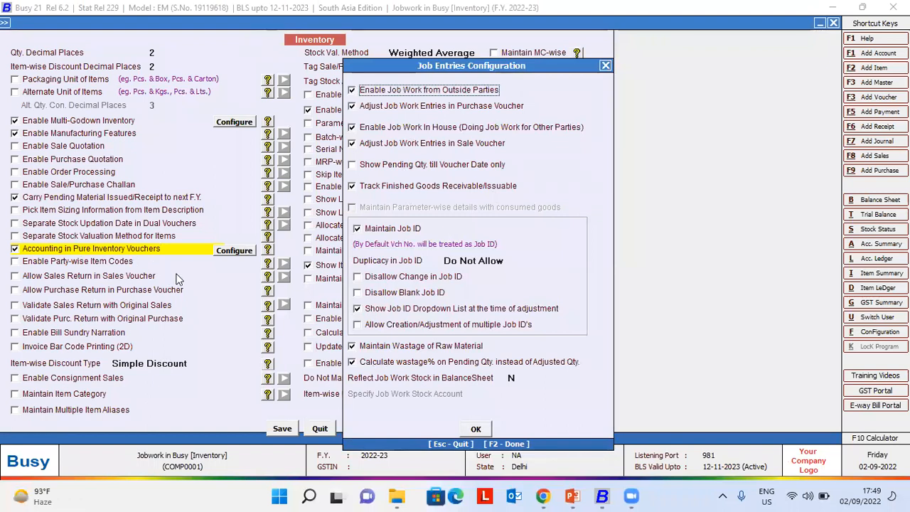
key(Escape)
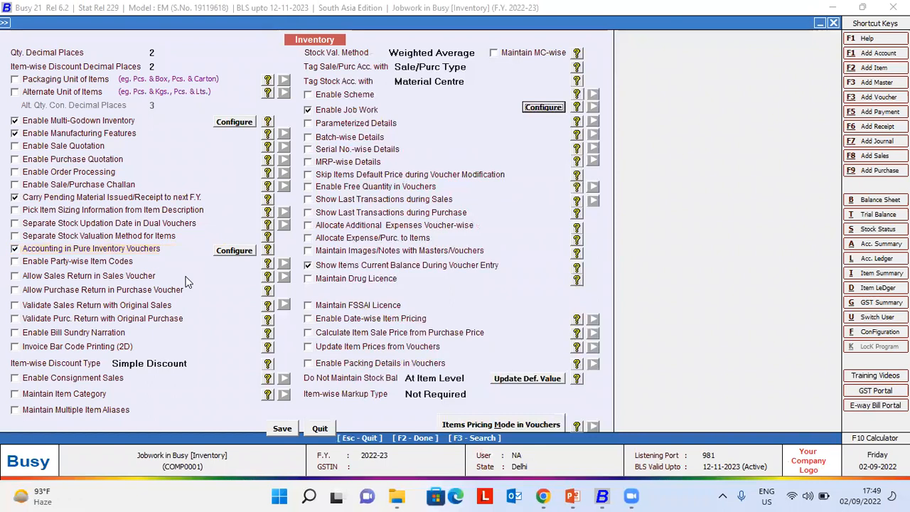
key(Escape)
key(Escape)
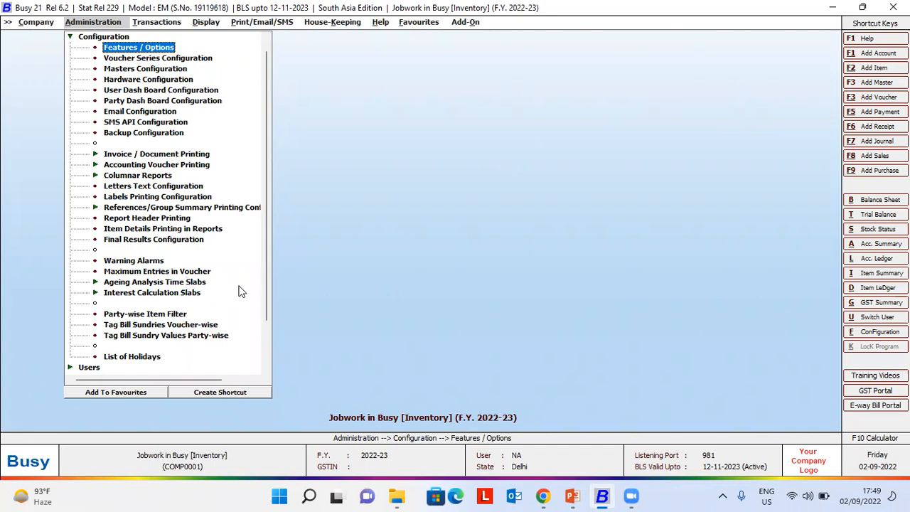
Switch to the running PowerPoint slide show and advance to the first question on the Q&A slide
mouse_move(579, 495)
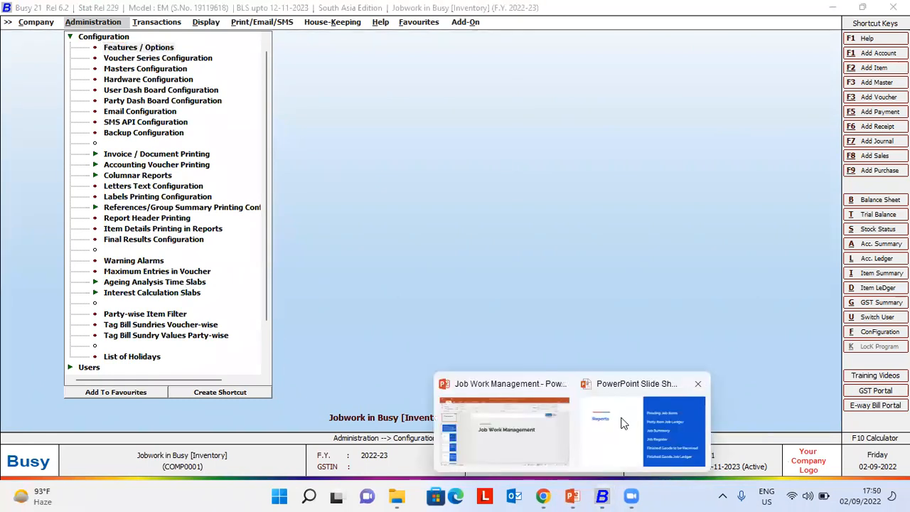
click(619, 421)
key(Right)
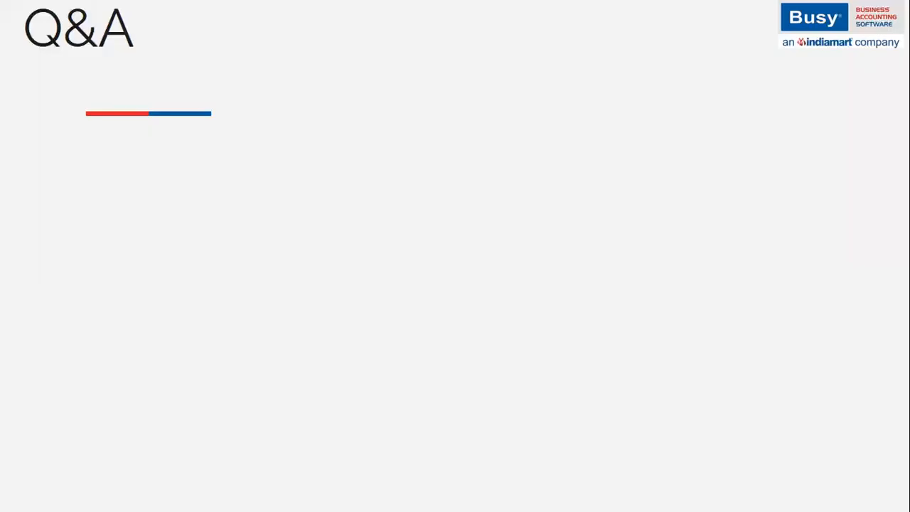
key(Right)
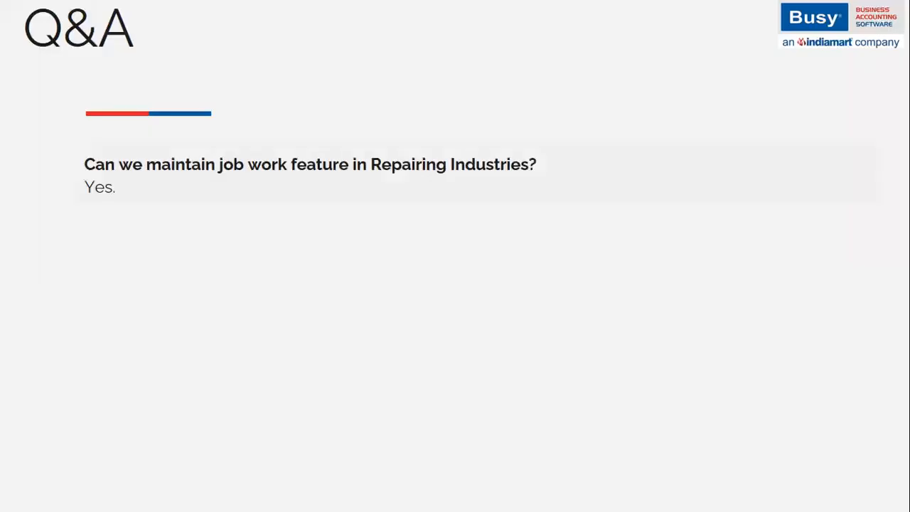